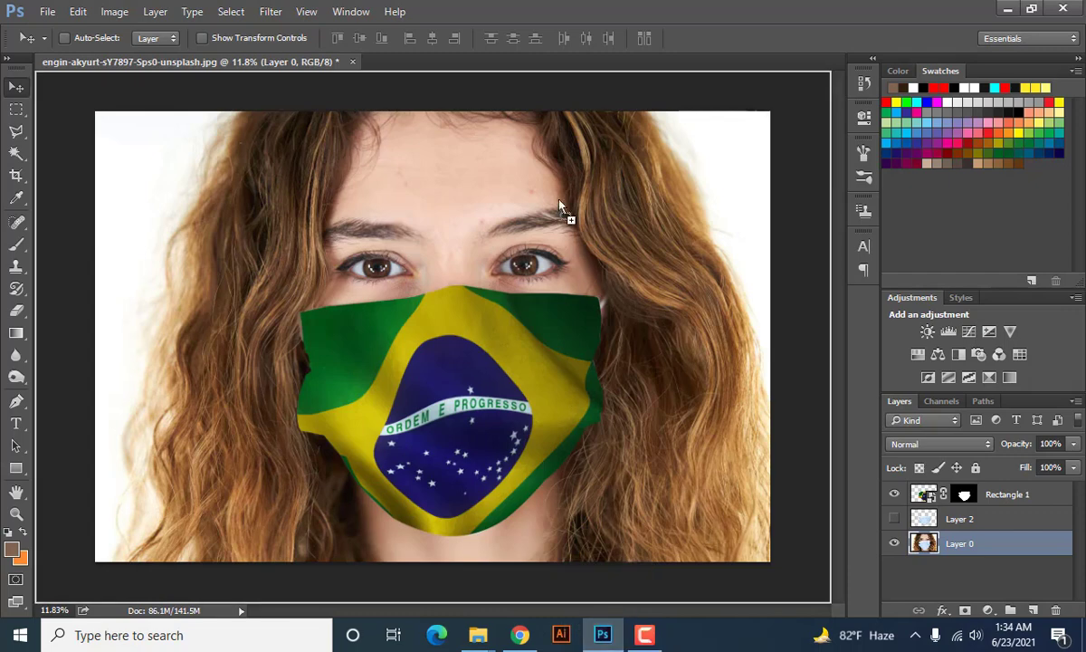
Open the photo nur-alamin-ua-ETCQY7rw-unsplash.jpg as a separate document
drag(503, 11, 503, 11)
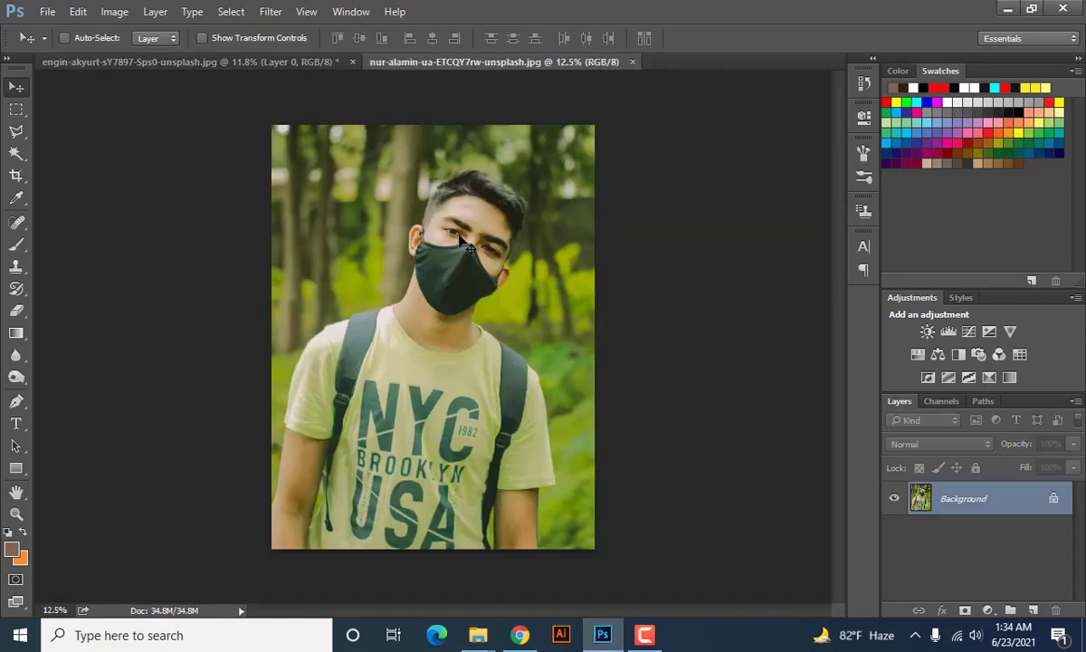
scroll(461, 243, up, 2)
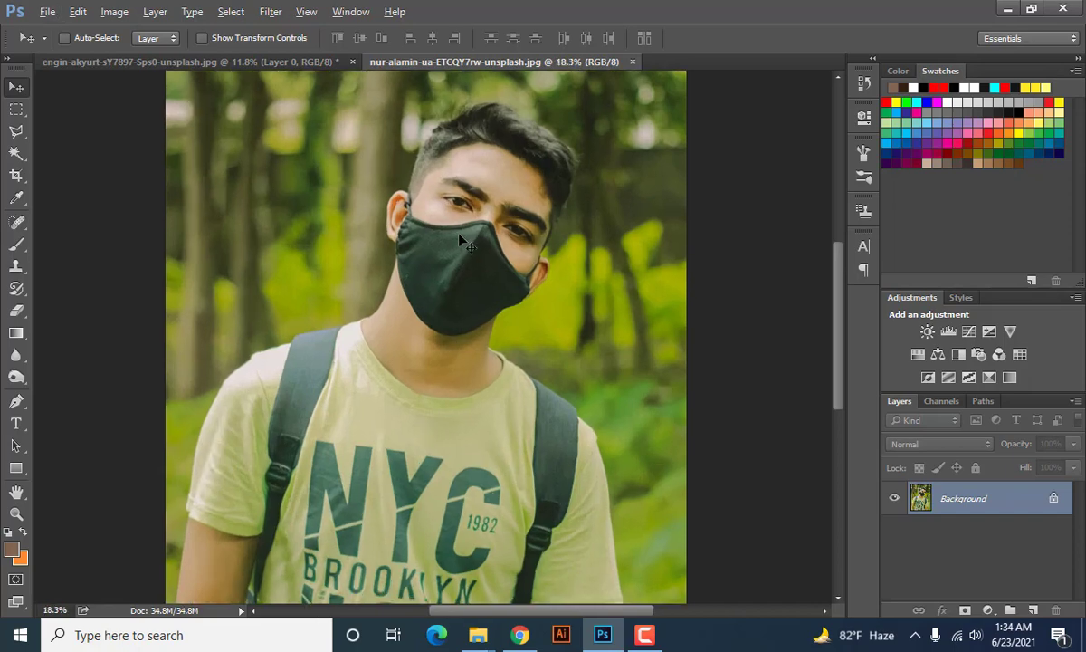
scroll(461, 240, down, 2)
scroll(462, 240, up, 5)
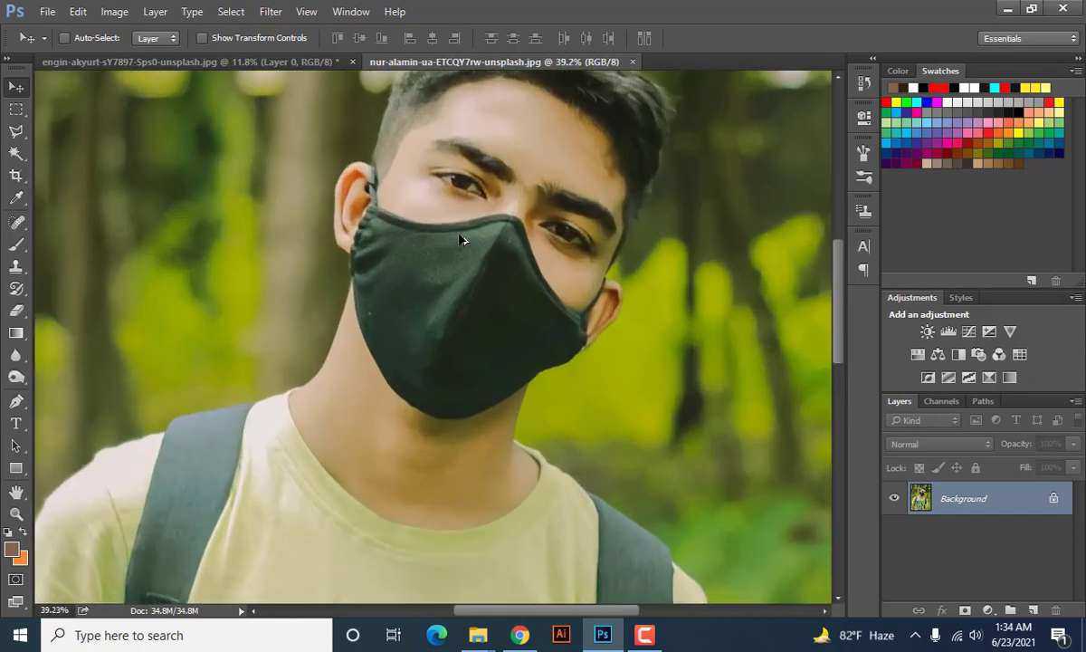
scroll(462, 240, up, 3)
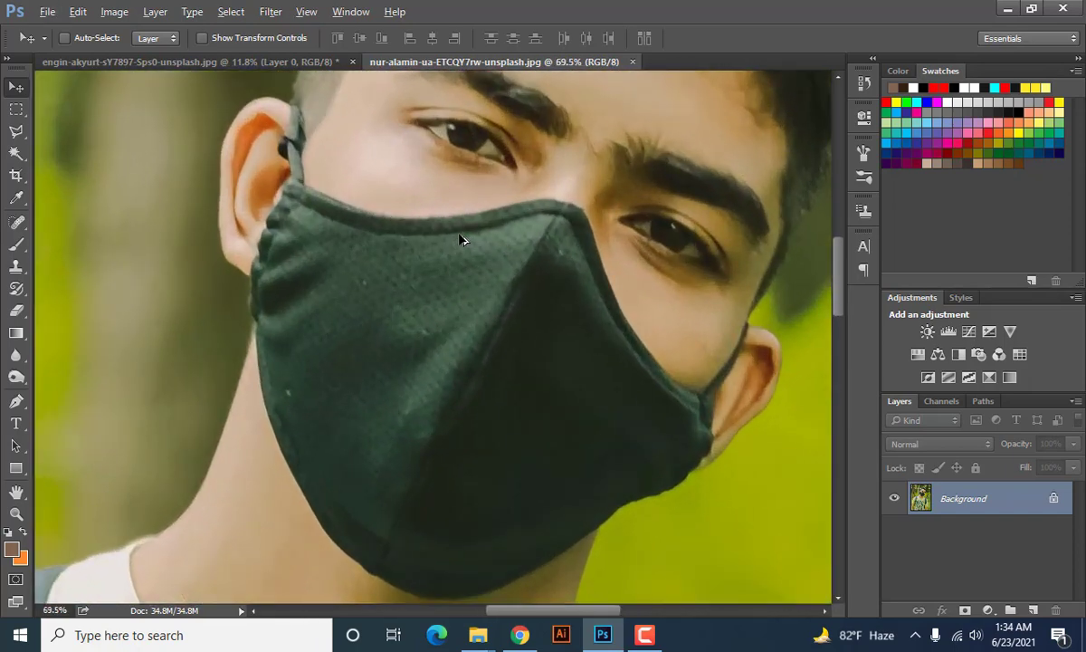
scroll(460, 240, up, 1)
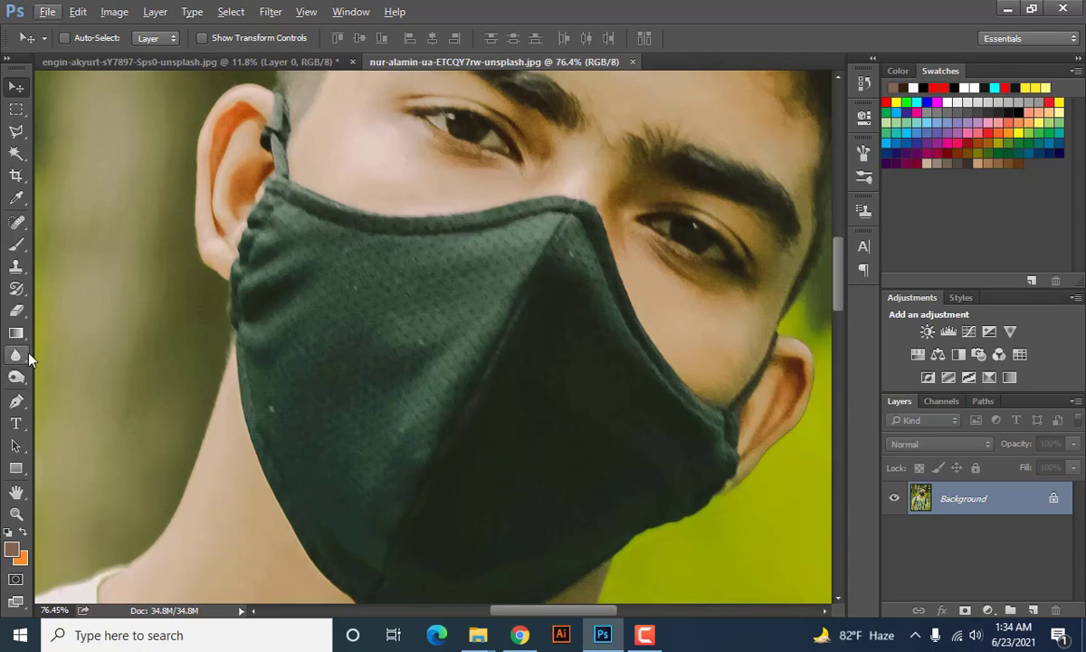
click(15, 401)
scroll(286, 174, up, 3)
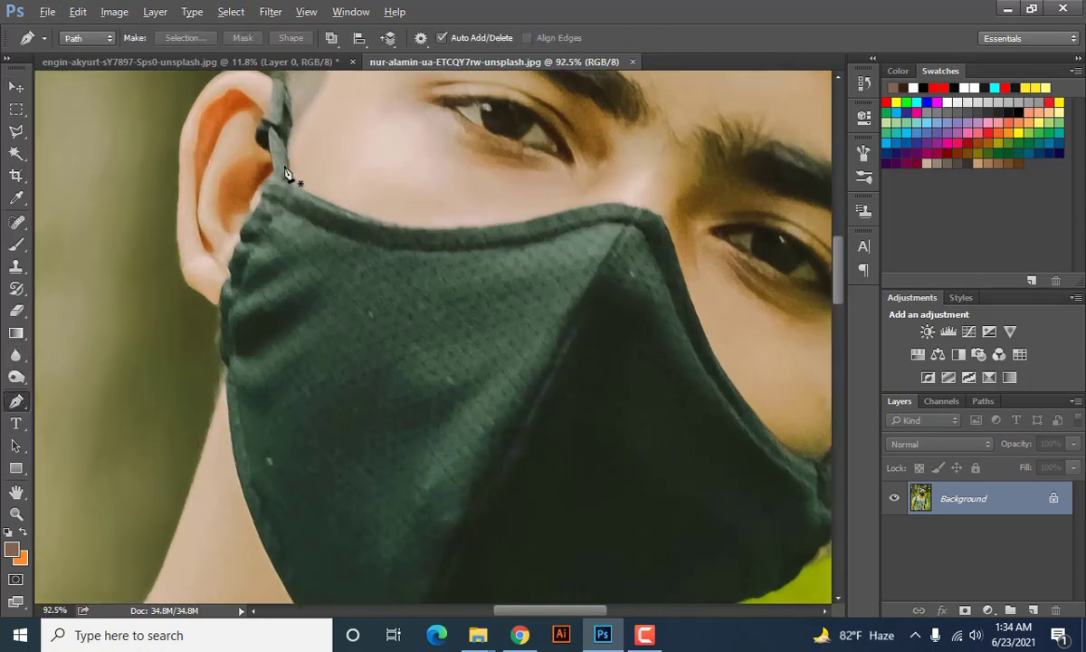
scroll(165, 204, down, 3)
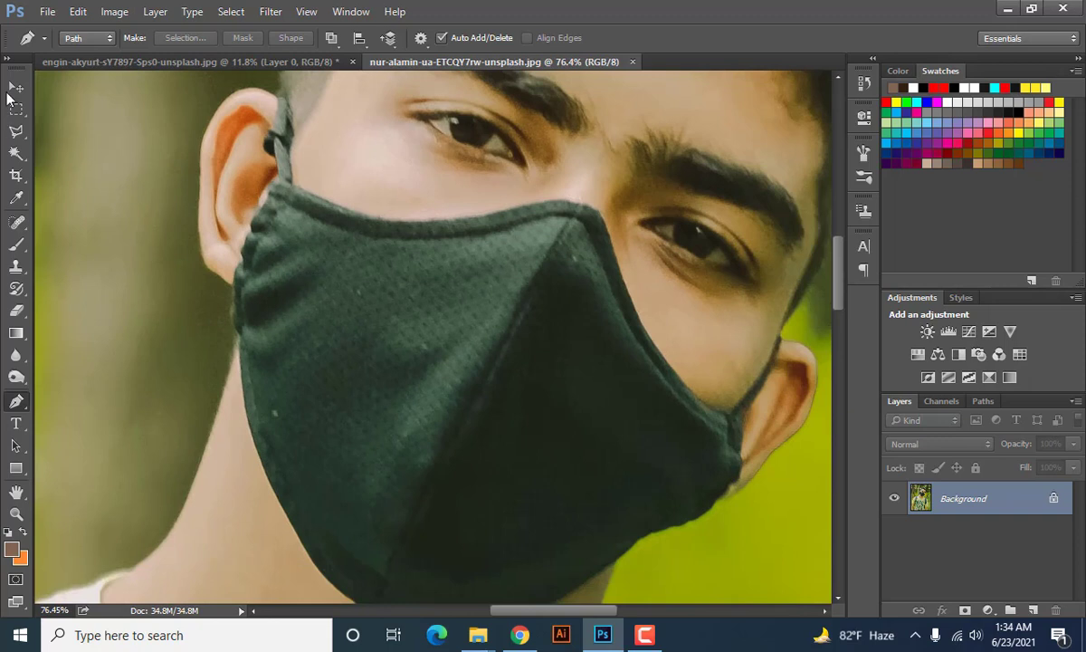
click(15, 87)
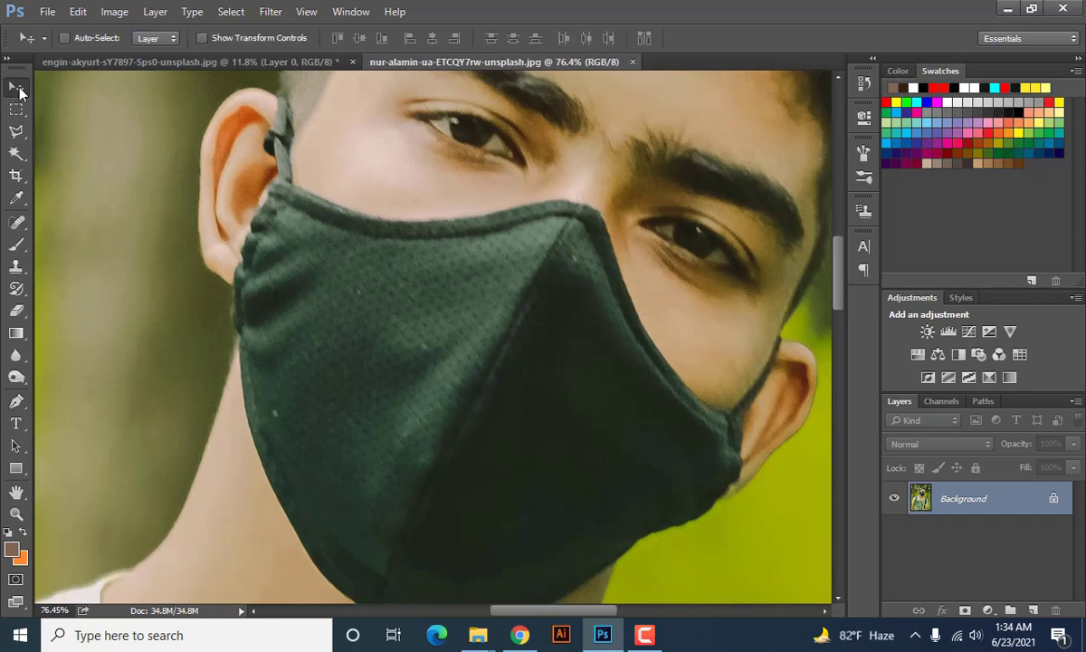
Select the man's black face mask with the Quick Selection tool at brush size 35
click(13, 156)
click(73, 150)
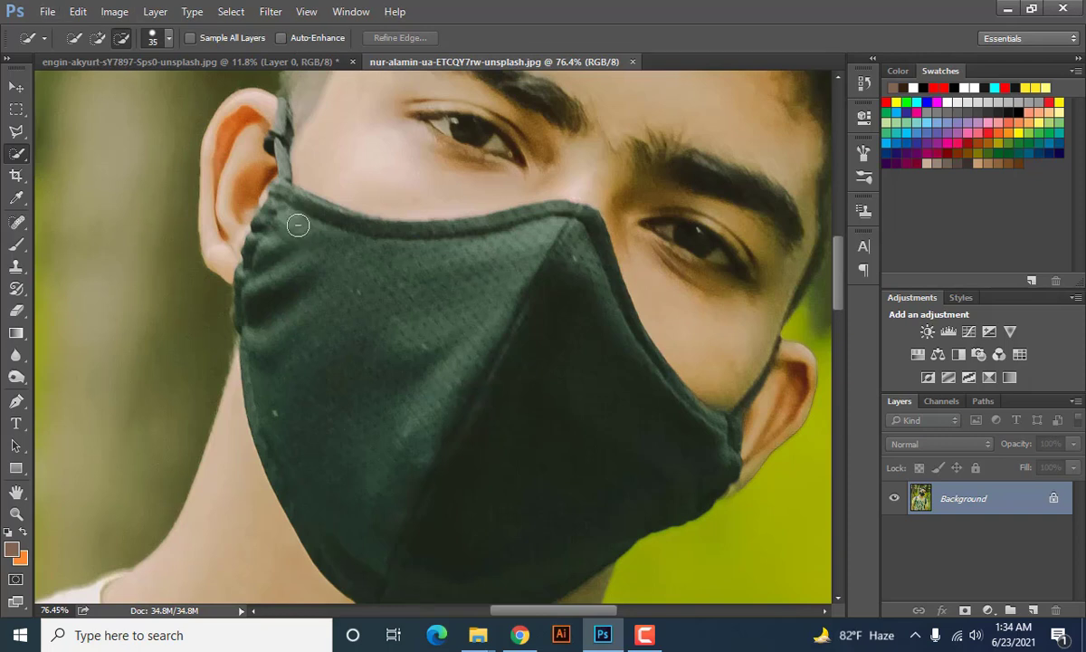
mouse_move(298, 224)
mouse_down()
mouse_move(308, 257)
mouse_move(344, 286)
mouse_move(403, 301)
mouse_up()
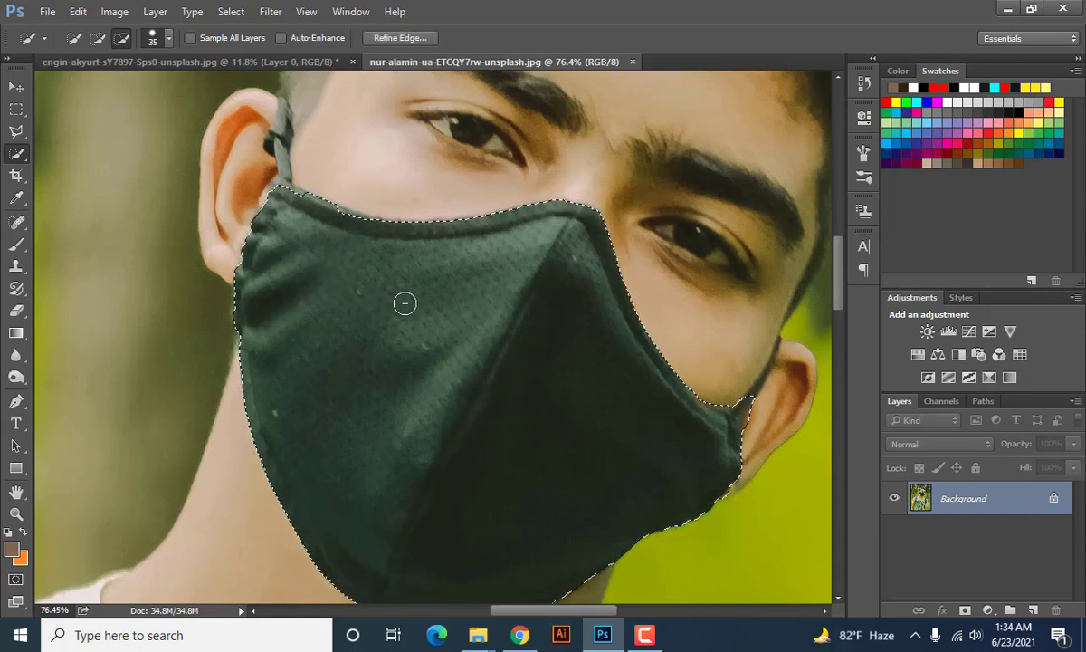
Refine the selection at the mask's upper corner beside the ear, adding the corner fabric and subtracting the ear strap
scroll(407, 306, down, 3)
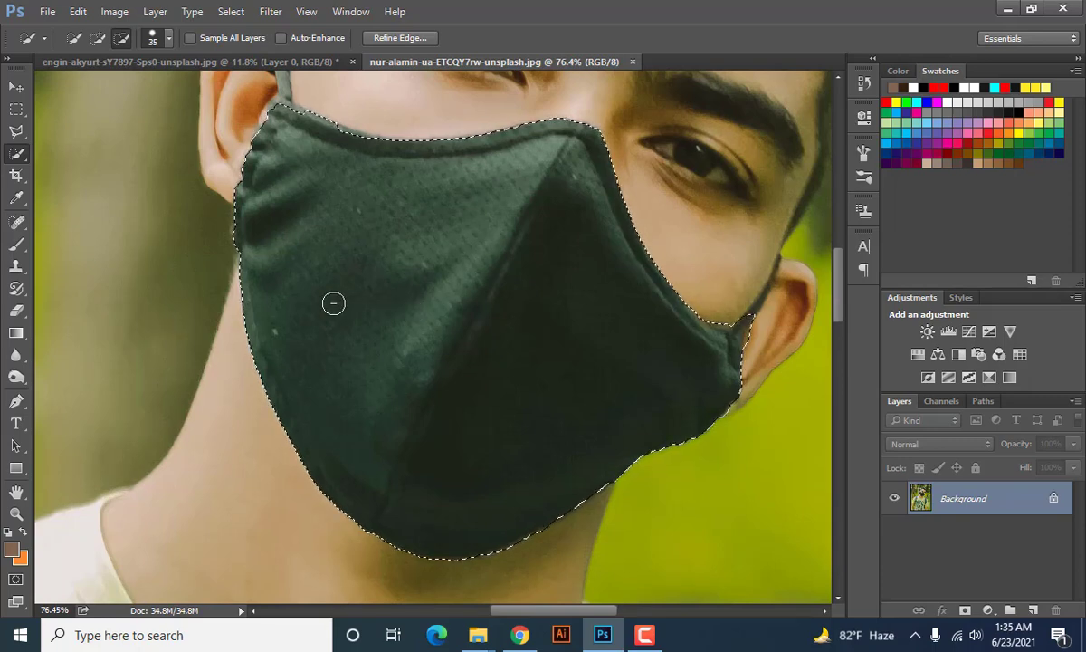
scroll(322, 301, up, 2)
scroll(270, 199, up, 5)
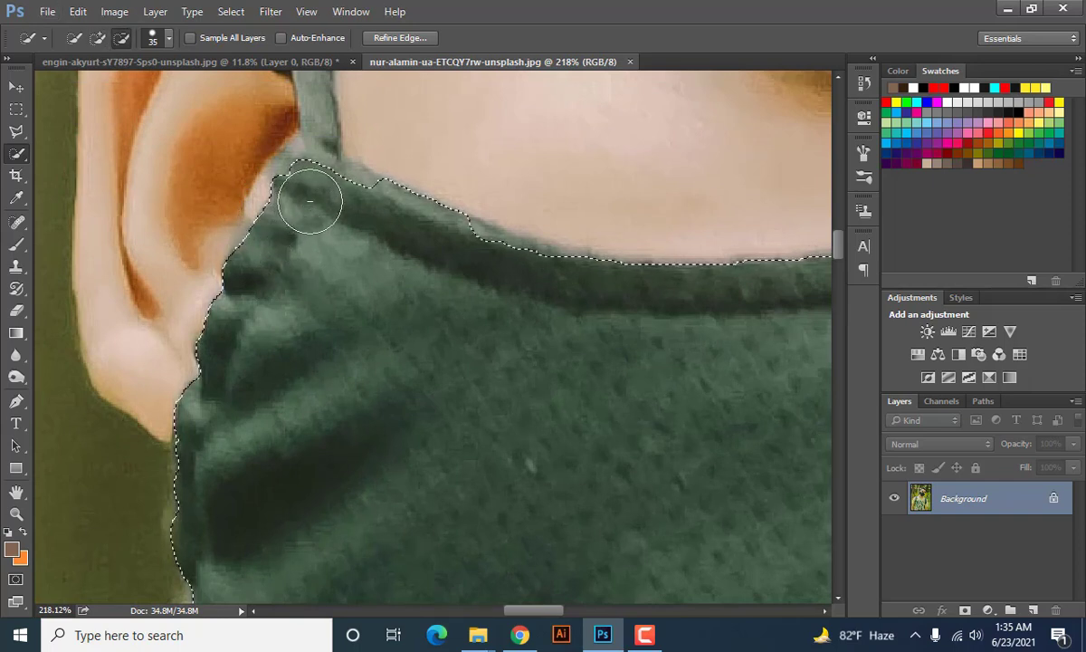
drag(309, 201, 337, 207)
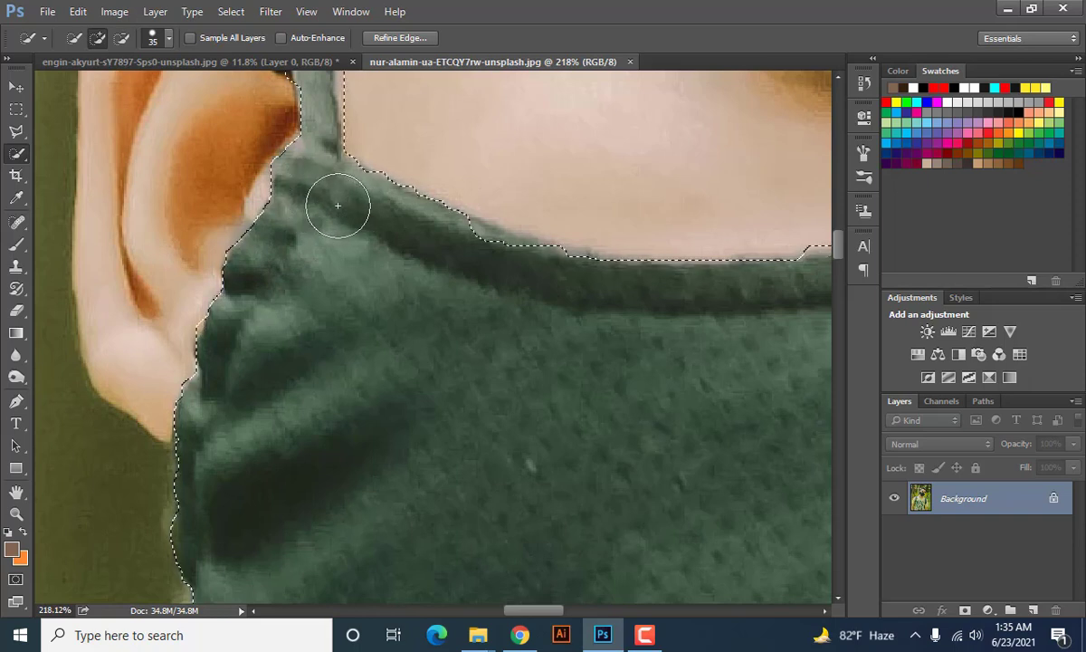
scroll(322, 227, up, 3)
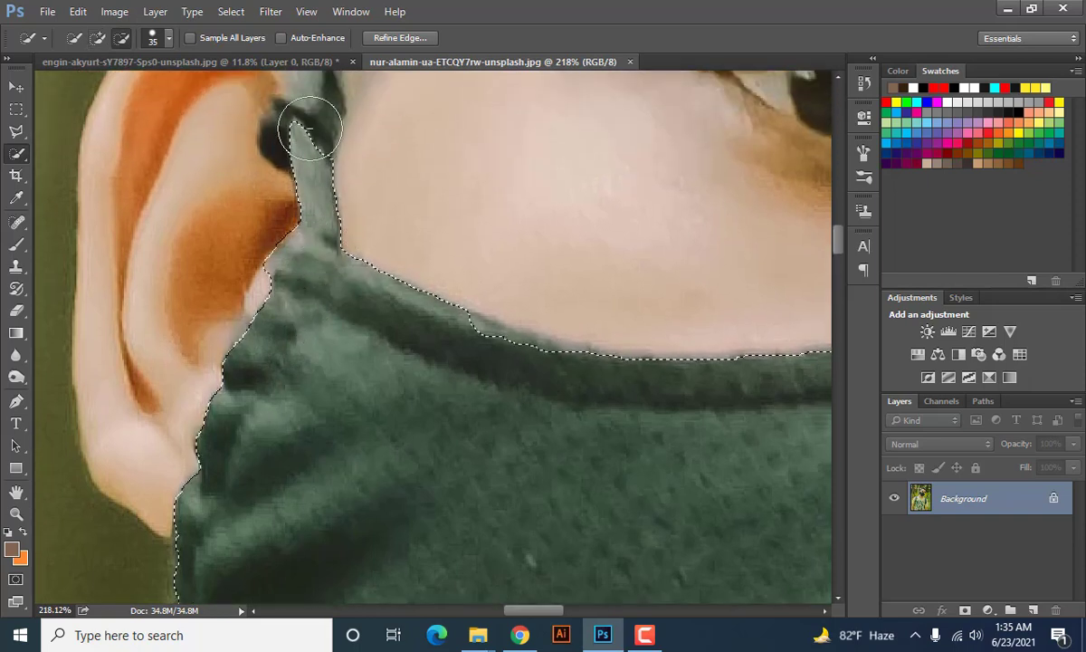
mouse_move(310, 126)
mouse_down()
mouse_move(292, 114)
mouse_move(314, 160)
mouse_up()
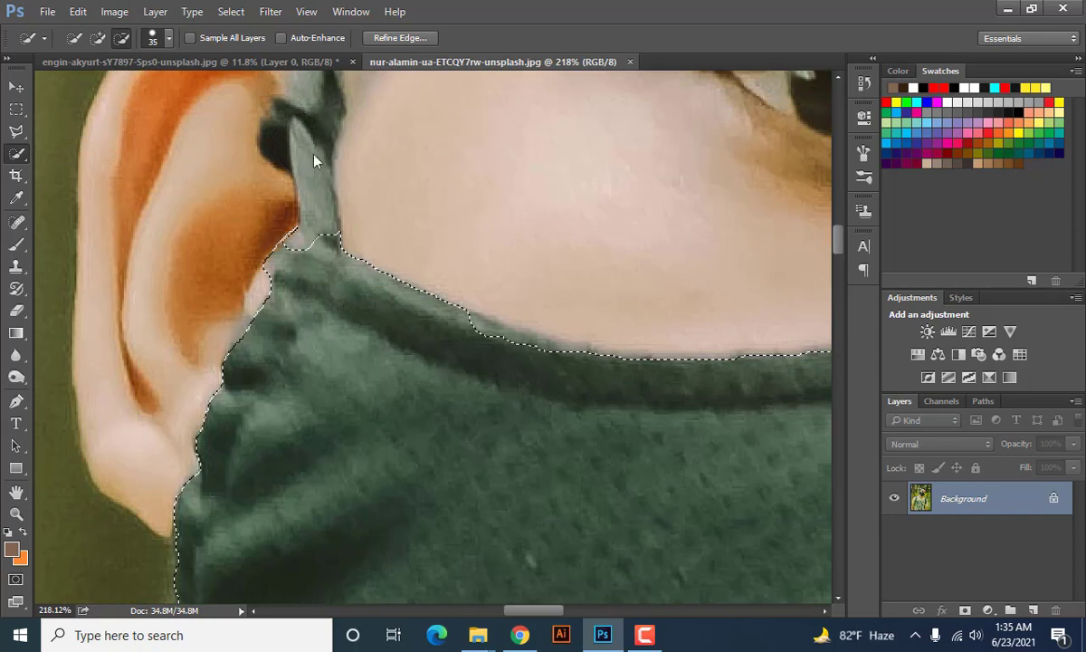
Add the missed sliver of fabric along the mask's side edge just below the earlobe to the selection
scroll(226, 317, down, 4)
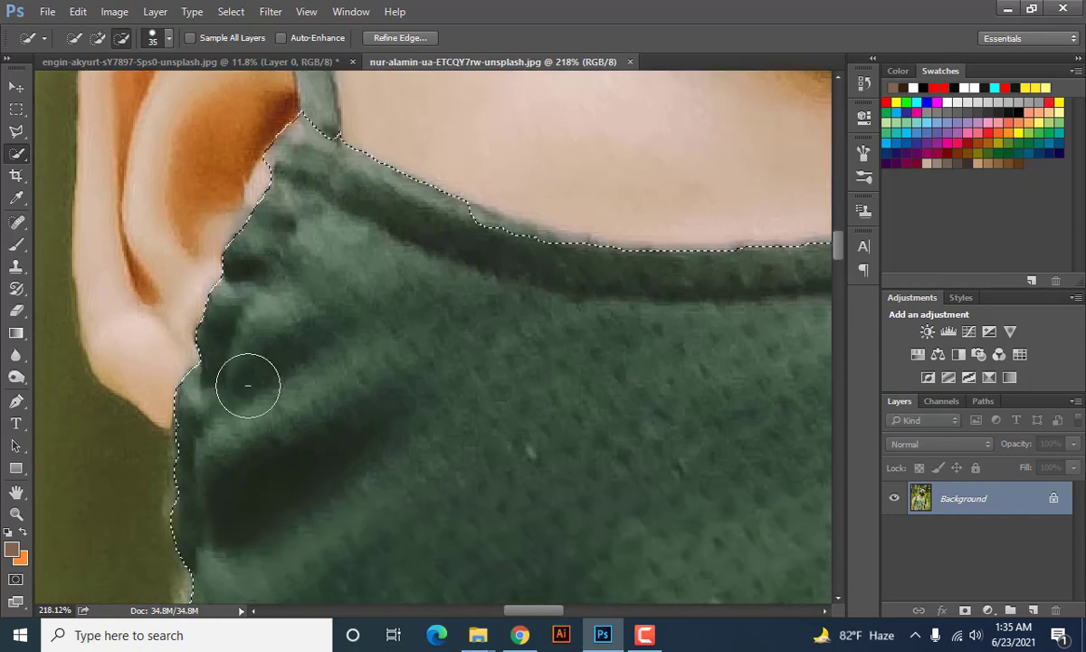
scroll(227, 394, down, 4)
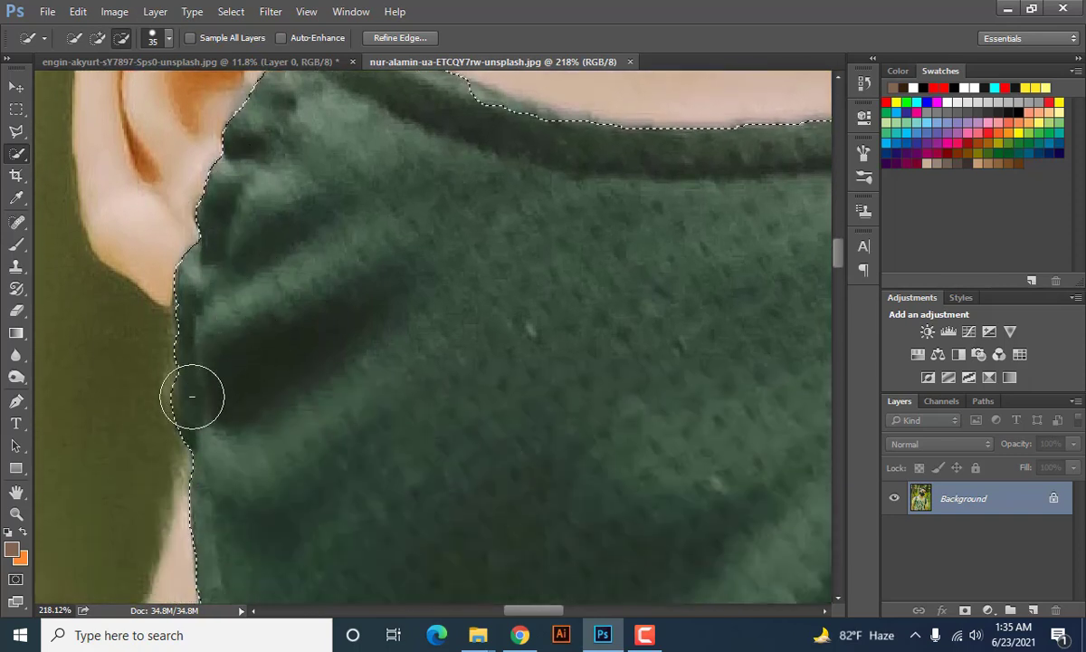
key(alt)
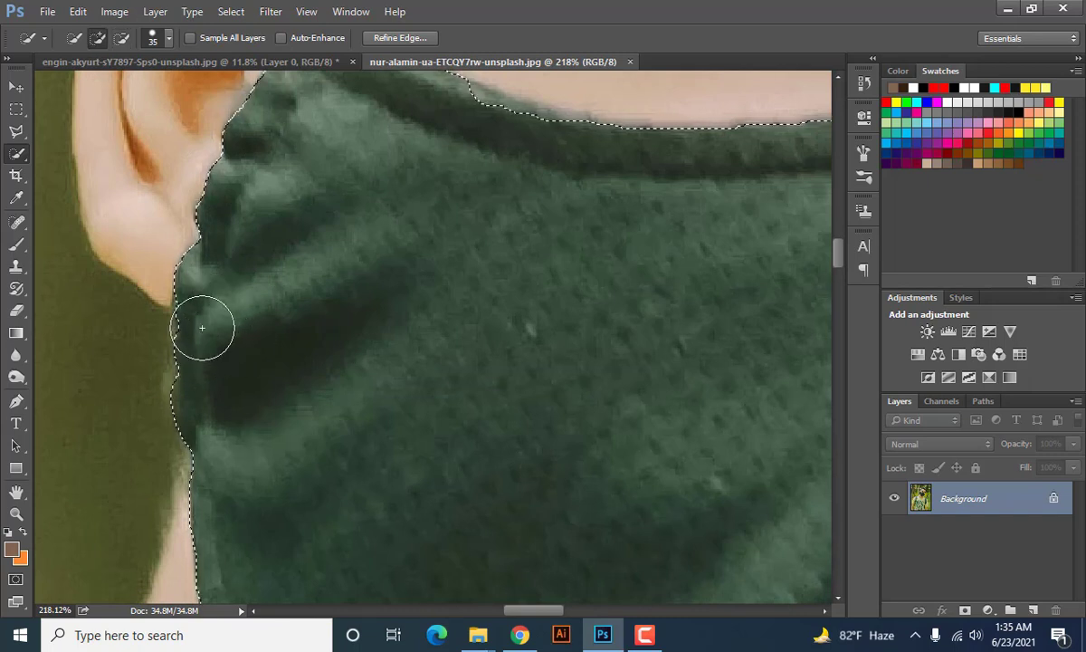
click(208, 325)
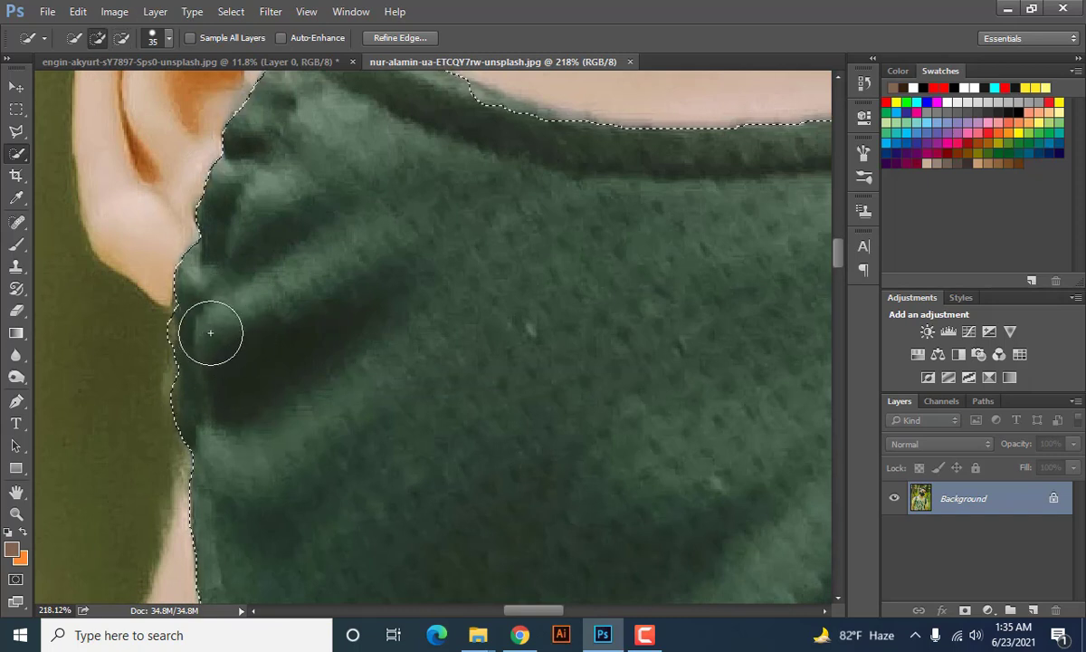
key(alt)
Copy the selected face mask from the Background onto its own new layer
scroll(242, 422, down, 5)
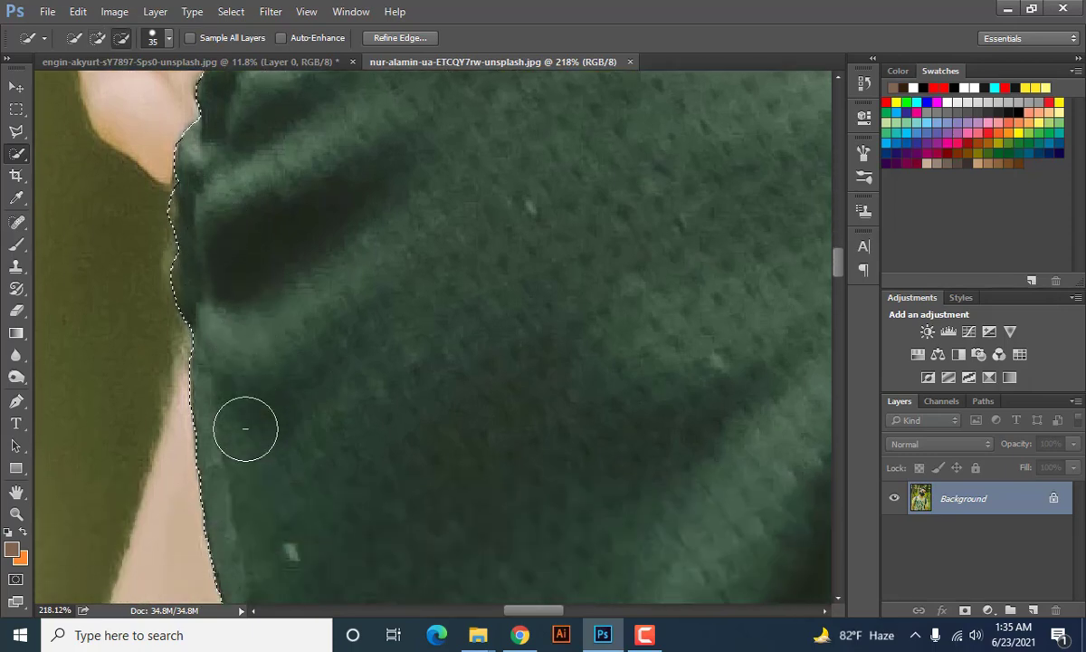
scroll(252, 427, down, 2)
alt+scroll(325, 383, down, 5)
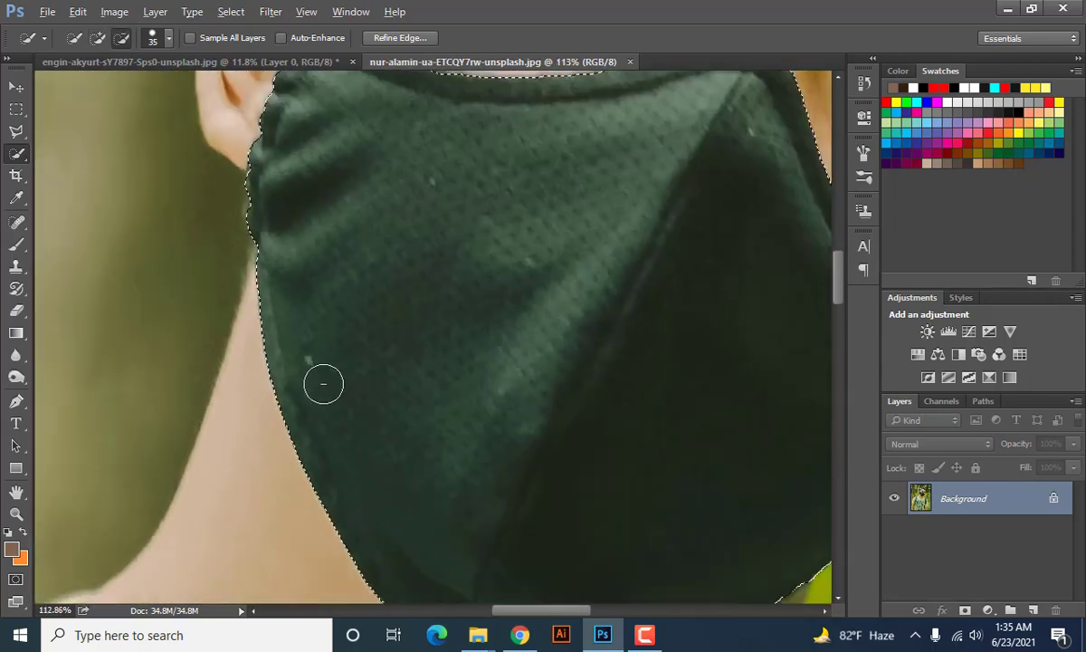
alt+scroll(324, 383, down, 3)
alt+scroll(422, 393, down, 3)
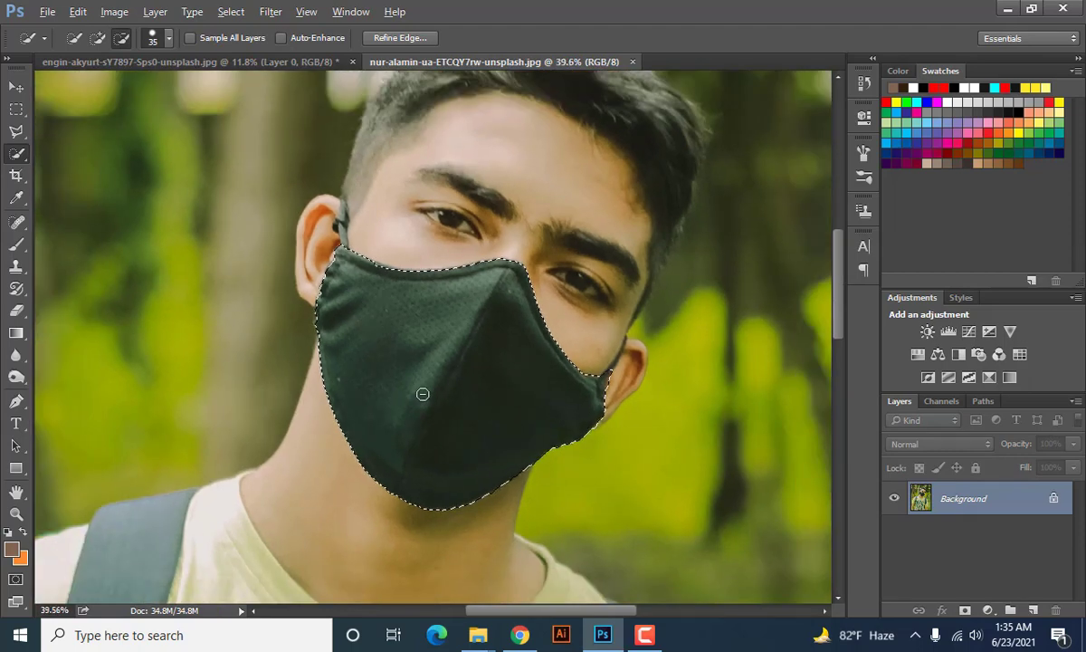
alt+scroll(422, 393, down, 2)
alt+scroll(460, 359, up, 2)
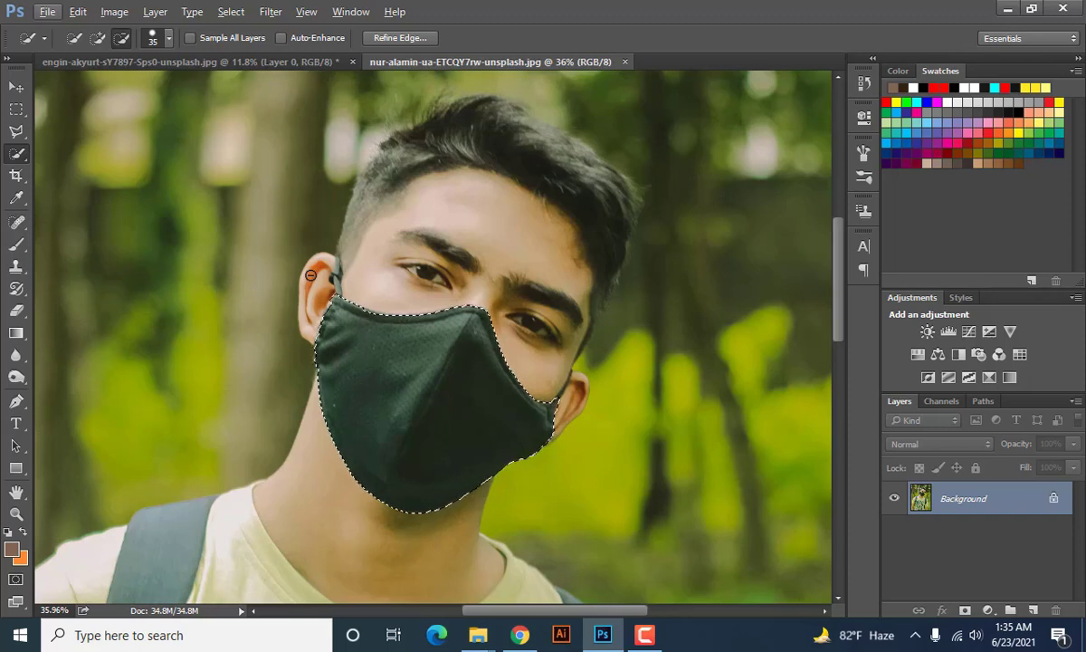
key(ctrl+j)
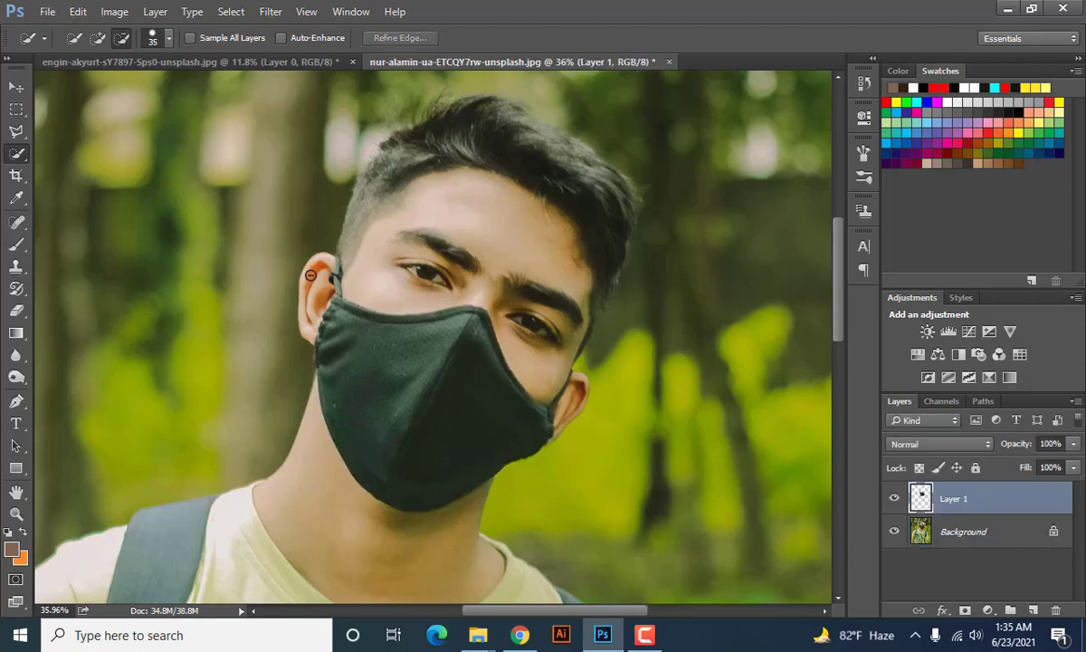
Check the mask cutout by toggling the visibility of the Background and Layer 1 off and on
click(16, 87)
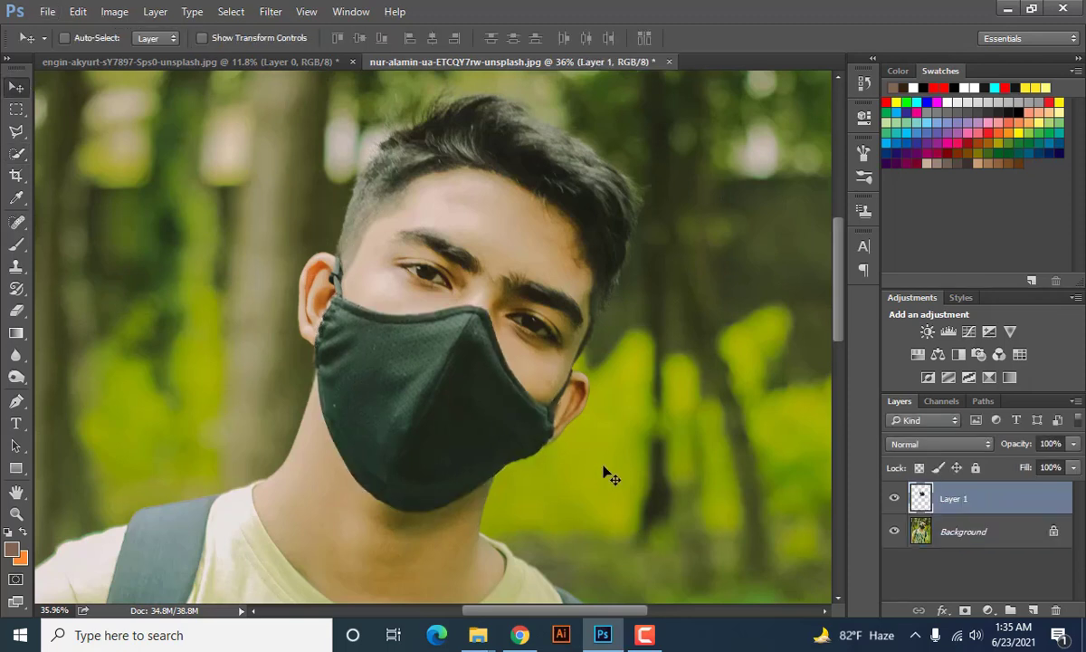
click(895, 533)
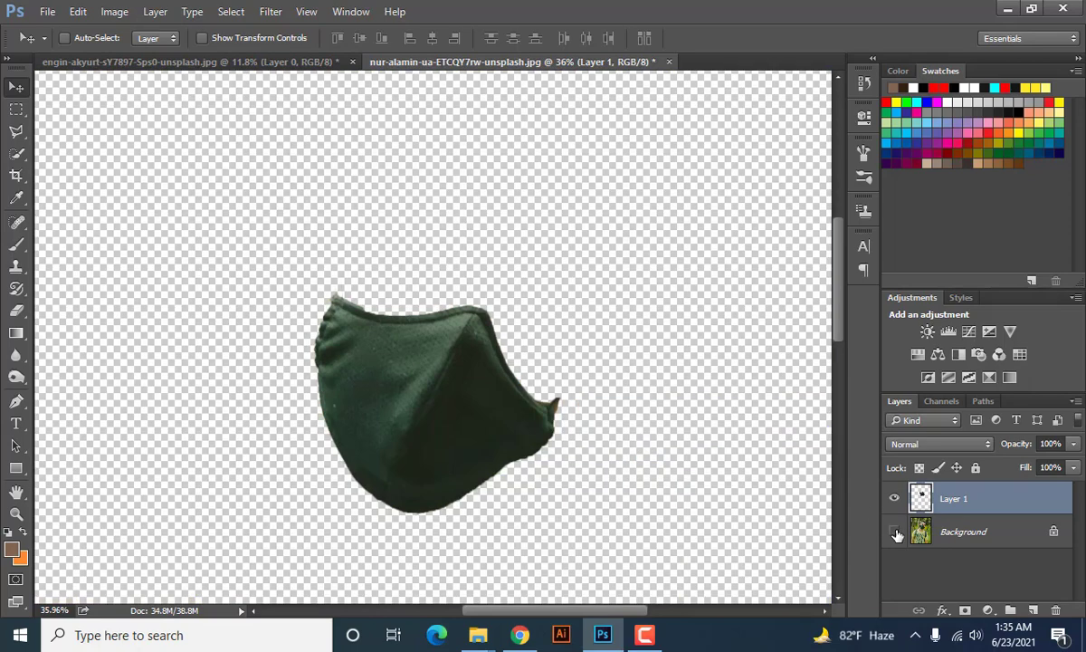
click(895, 533)
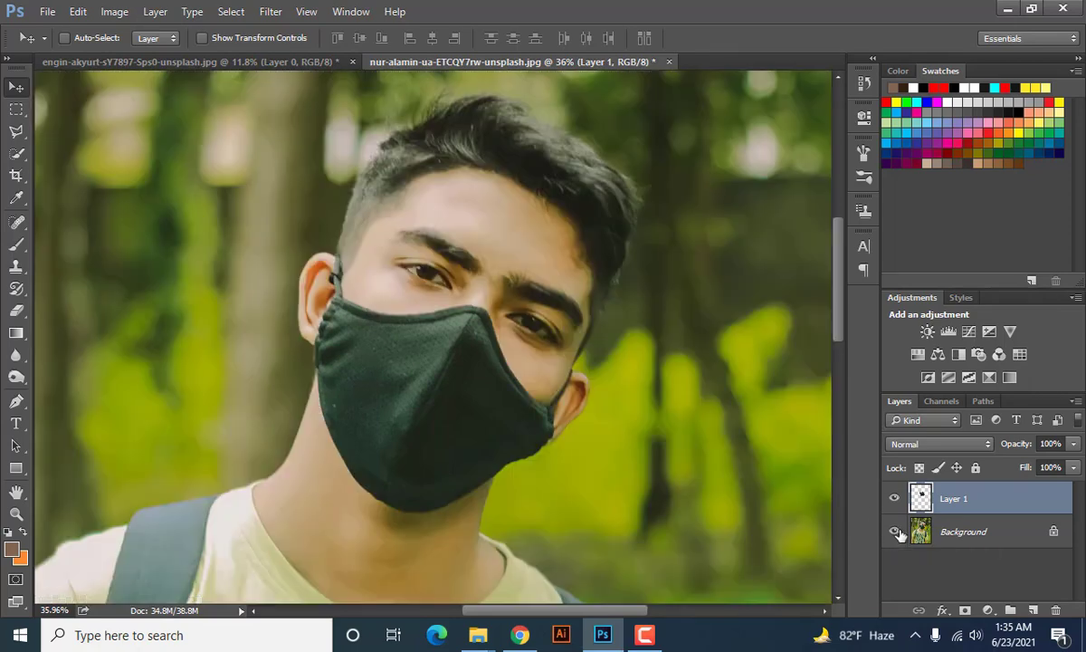
click(895, 532)
click(896, 532)
click(895, 499)
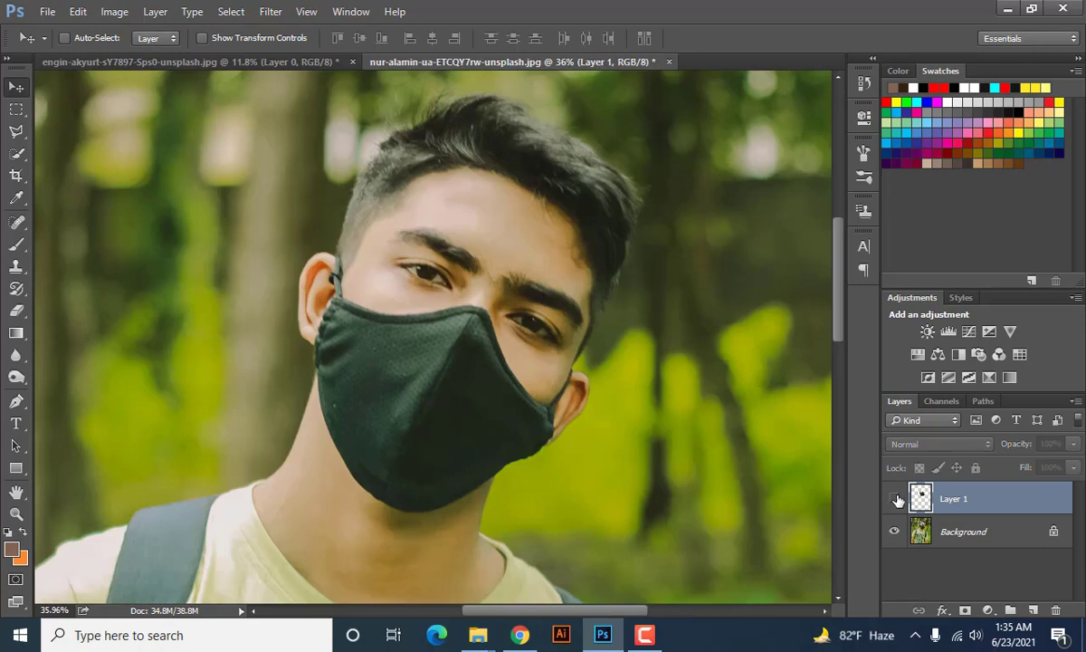
click(895, 499)
click(895, 499)
click(896, 499)
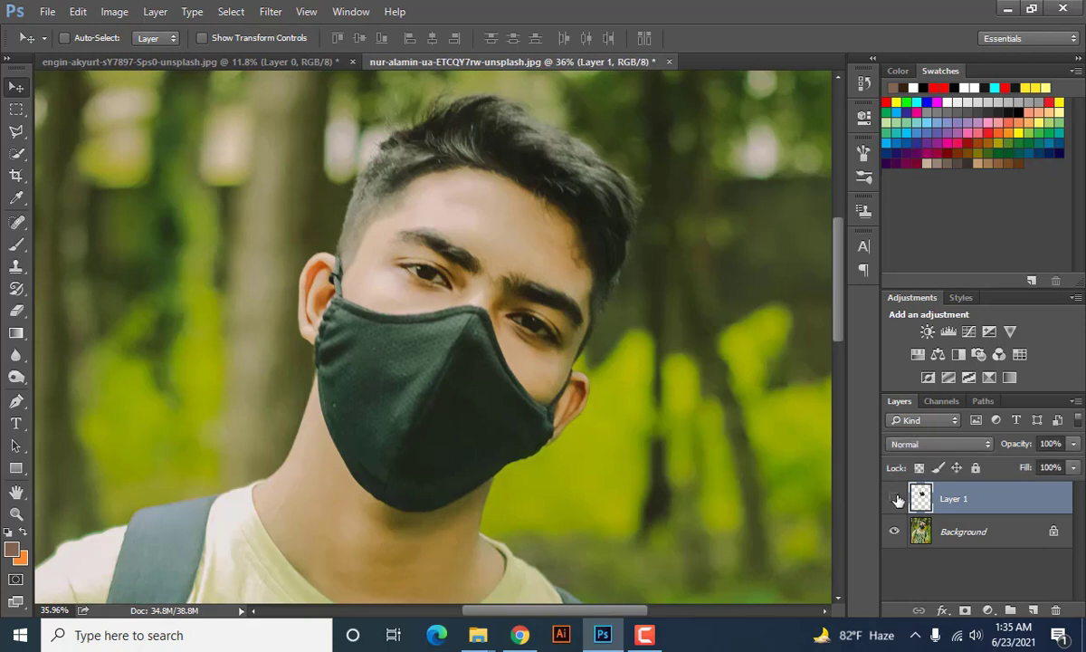
click(895, 499)
click(895, 499)
click(895, 499)
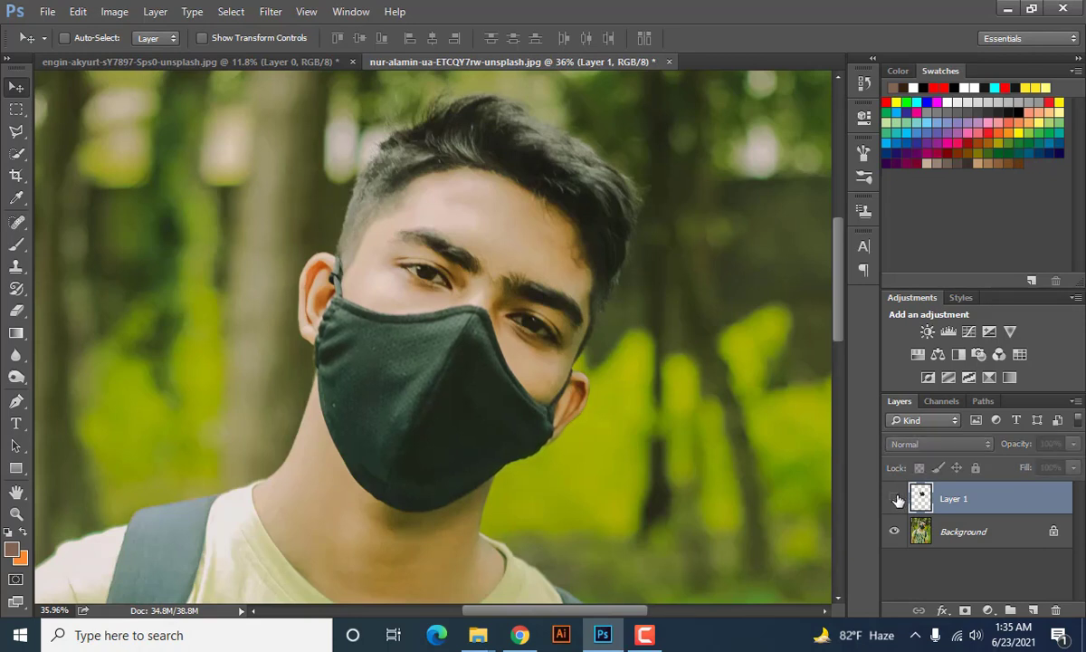
click(895, 498)
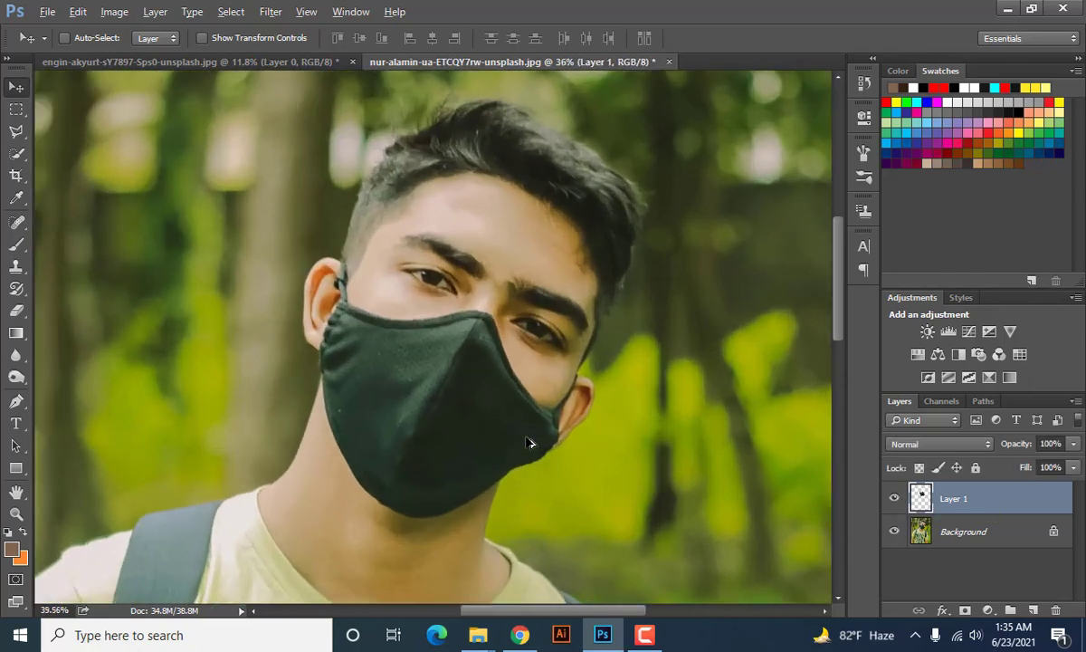
Draw a rectangle shape about 839 × 814 px that covers the whole black face mask
scroll(529, 442, down, 8)
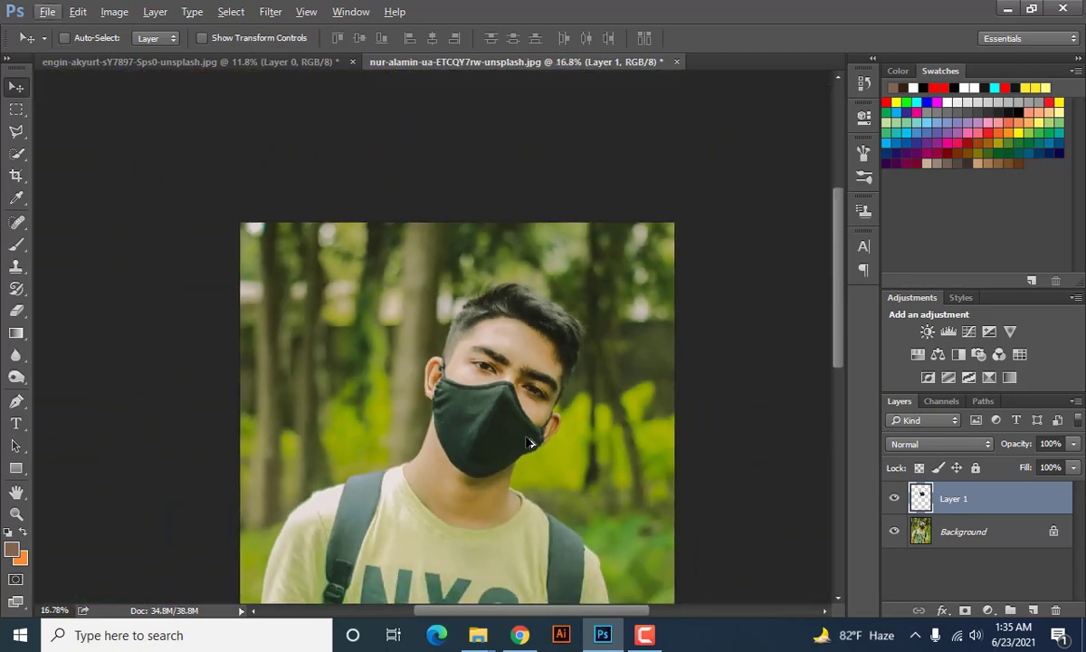
scroll(558, 392, up, 2)
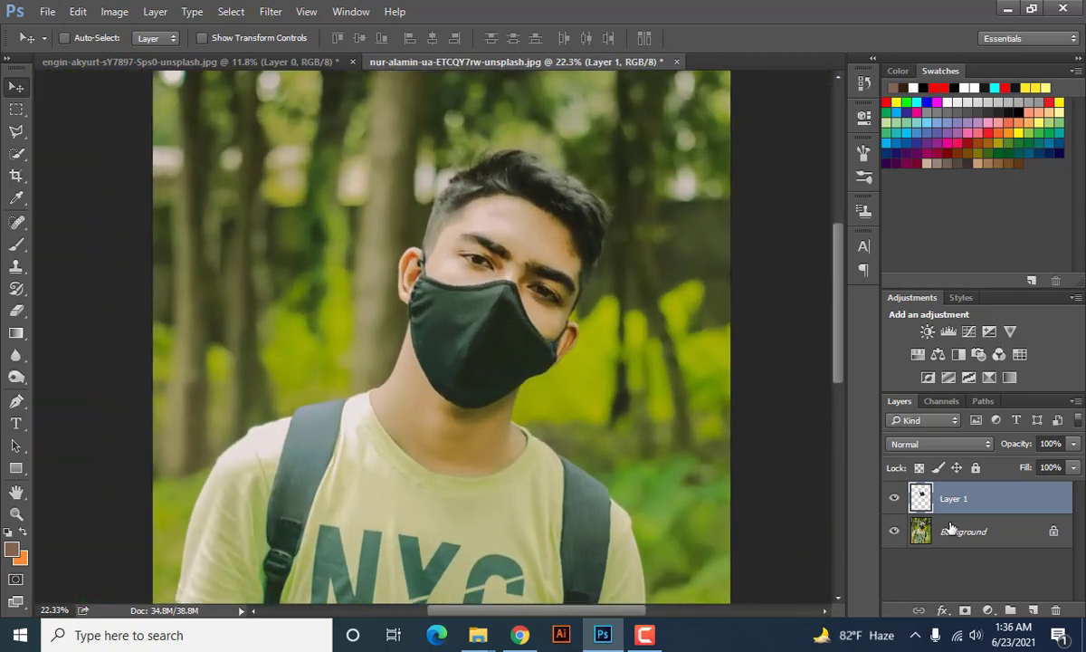
scroll(505, 314, up, 3)
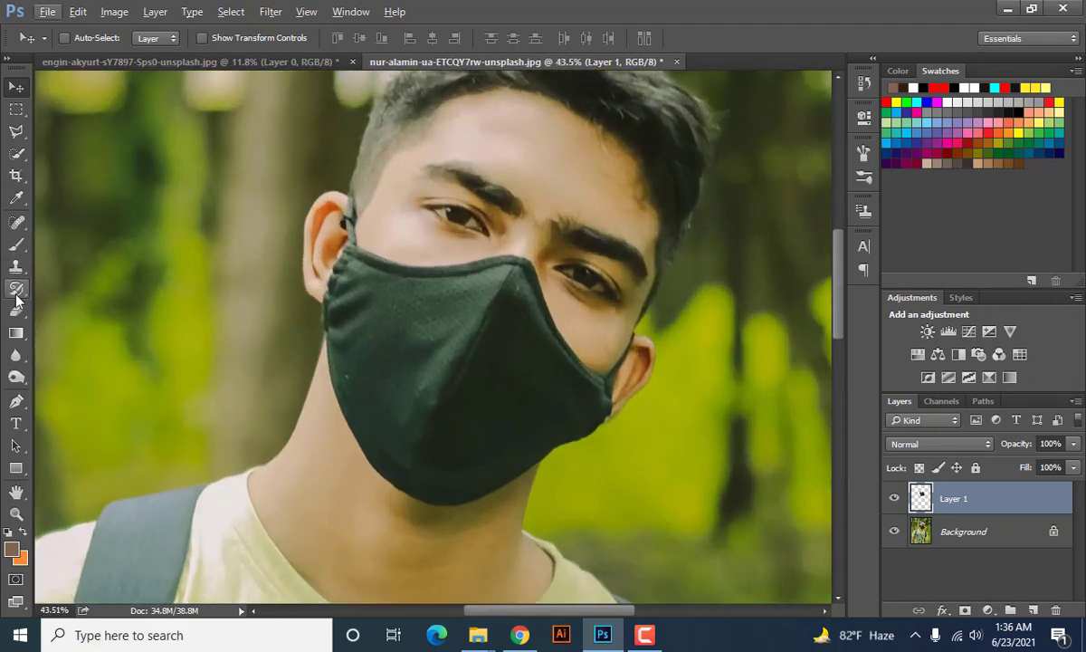
click(16, 468)
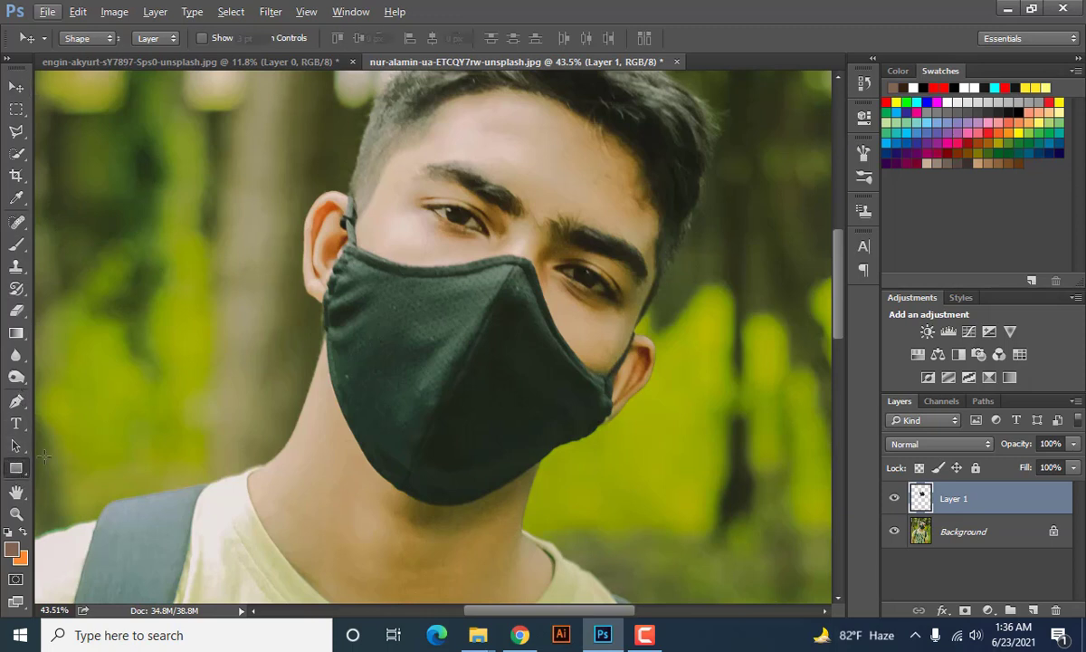
drag(316, 223, 624, 521)
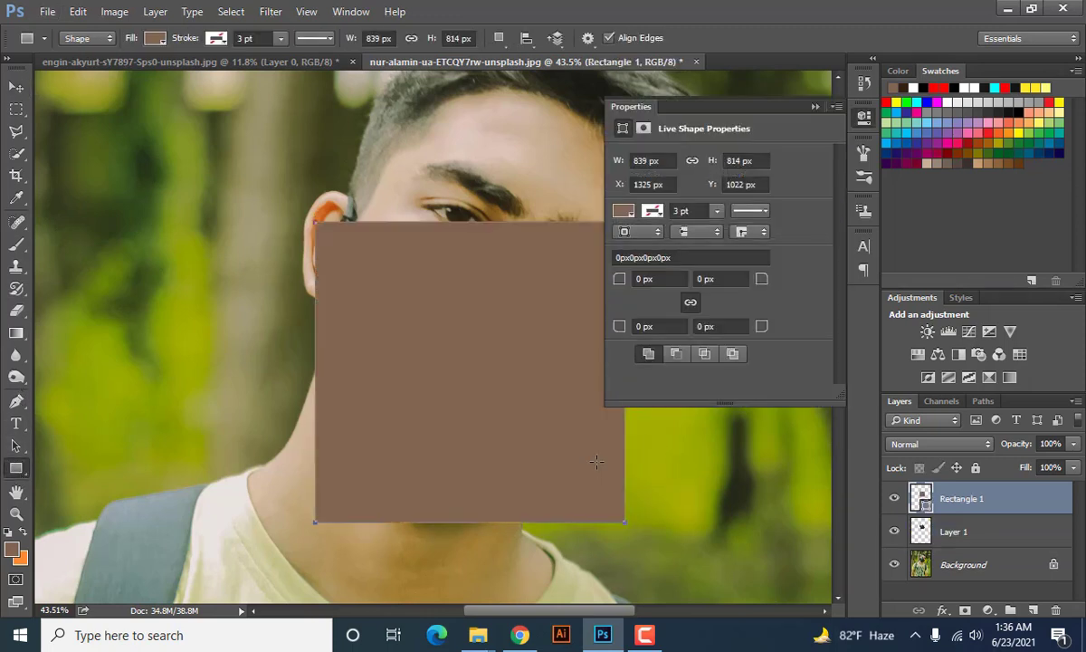
Change the rectangle's fill to red from the recently used colors and collapse its shape properties
click(623, 211)
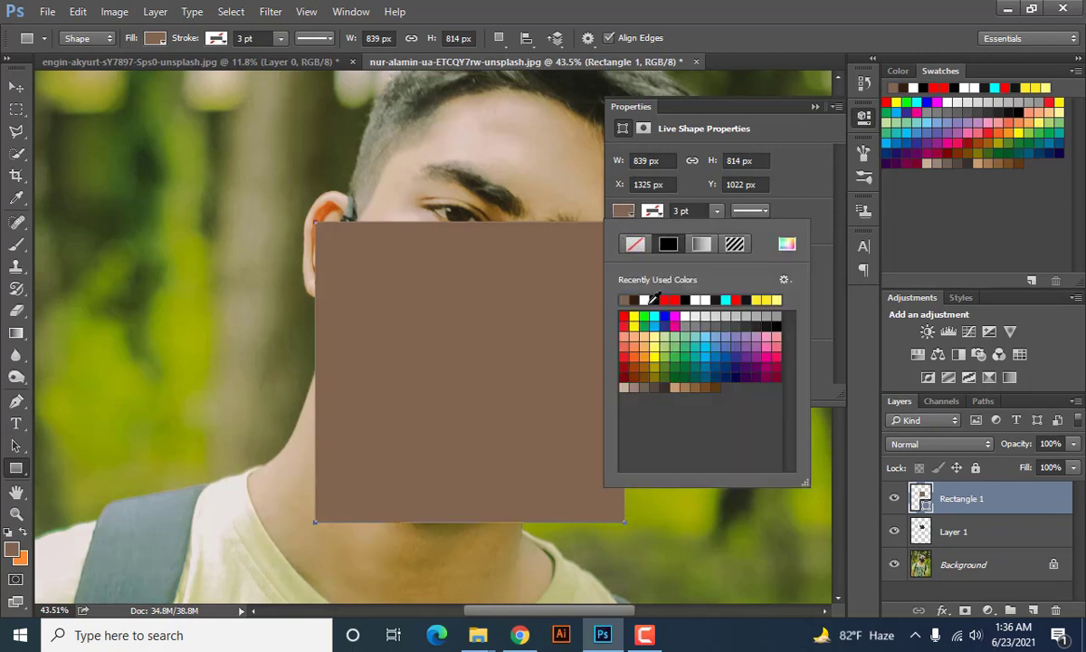
click(669, 298)
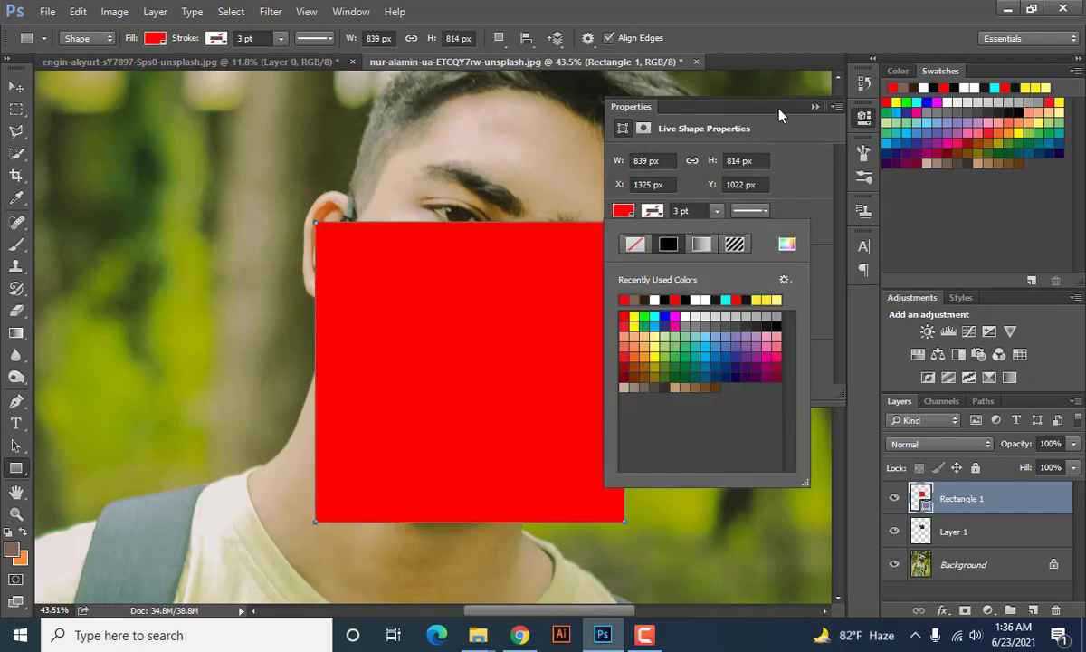
click(812, 107)
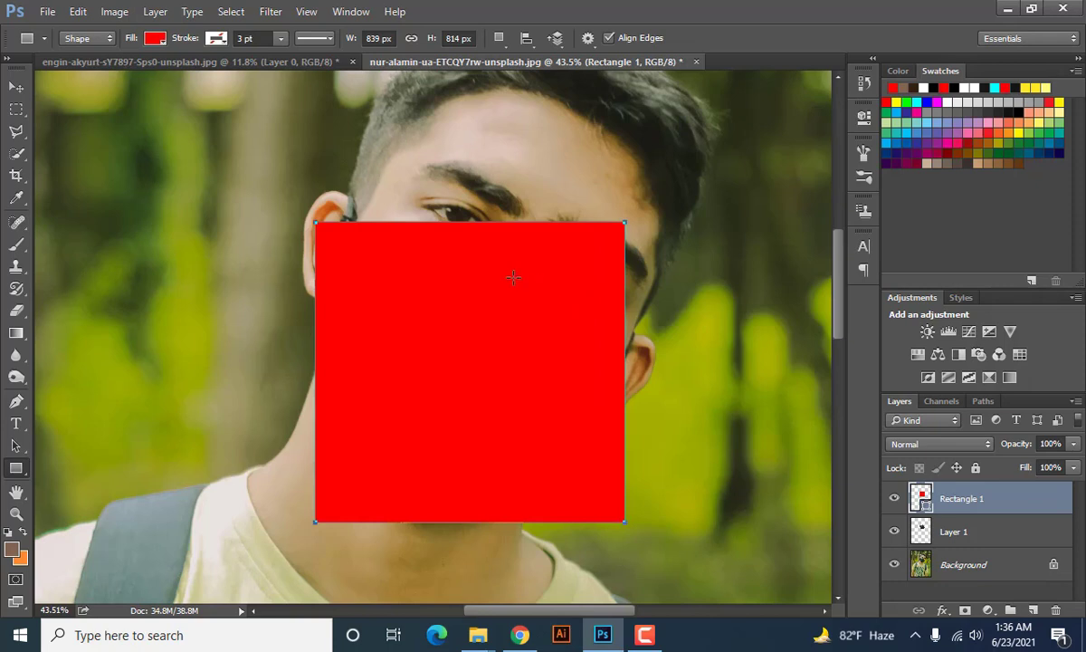
Convert the Rectangle 1 layer into a smart object
right_click(433, 268)
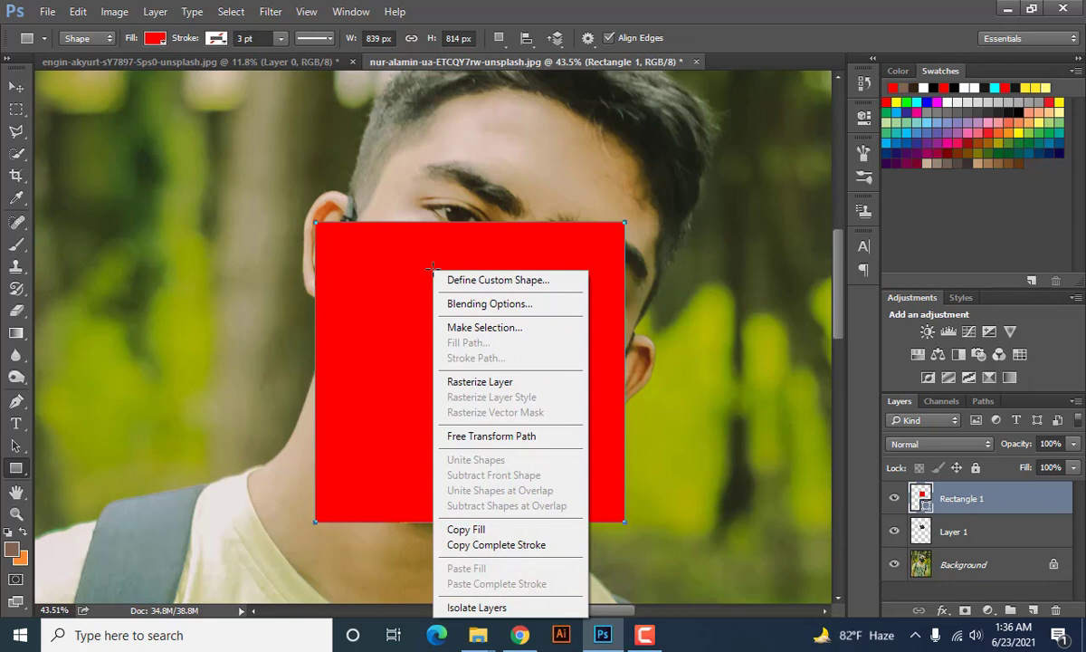
click(952, 503)
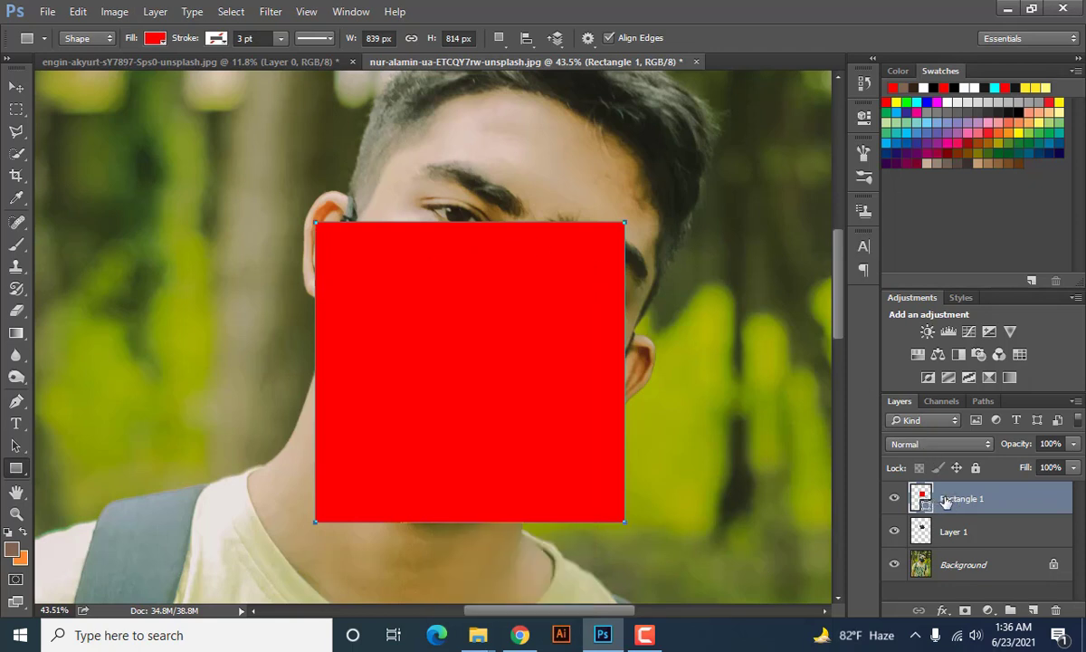
right_click(945, 504)
click(803, 220)
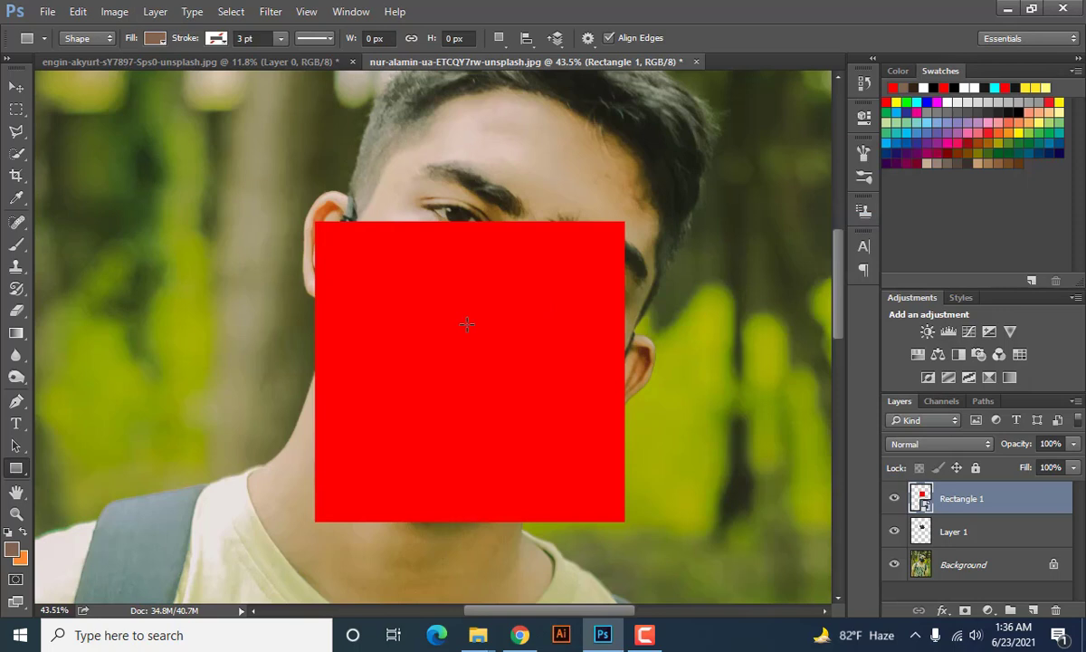
Put the red rectangle into Warp transform and lower its layer opacity to 58%
key(ctrl+t)
right_click(411, 291)
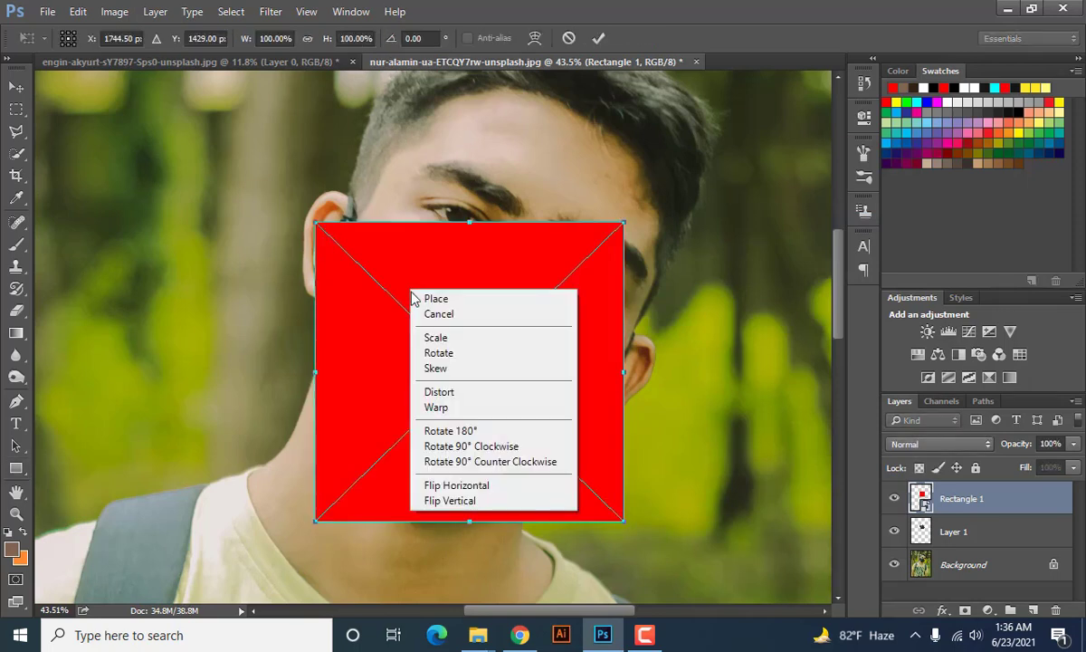
click(436, 409)
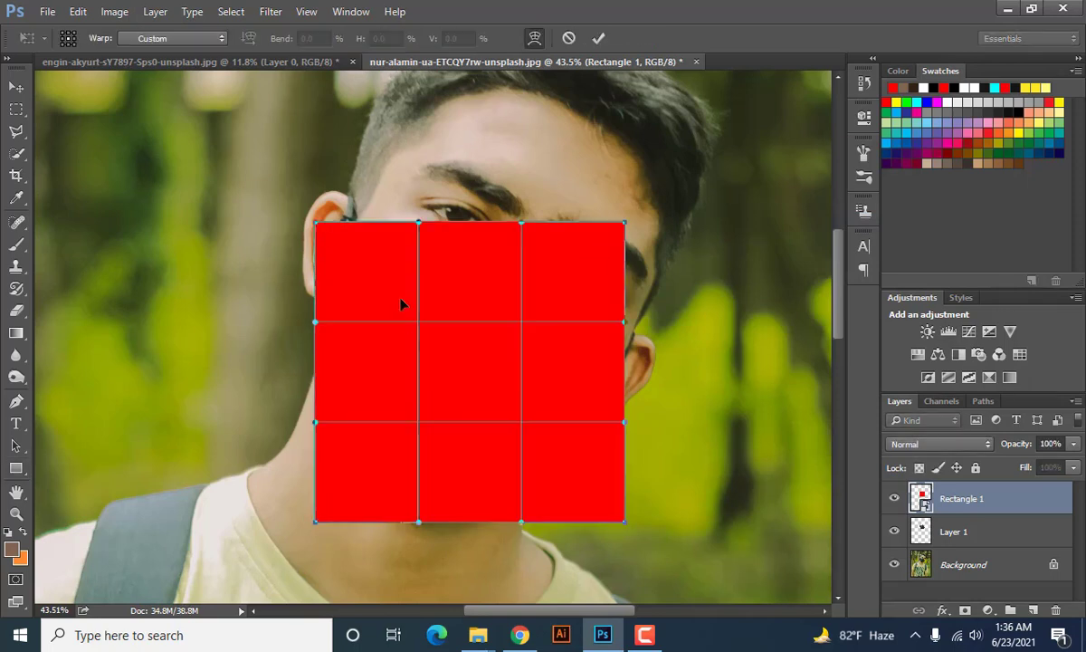
click(1073, 447)
drag(1046, 464, 1037, 467)
Warp the rectangle's upper-left corner onto the face mask's corner by the ear and curve the adjoining upper edge downward
scroll(351, 226, up, 5)
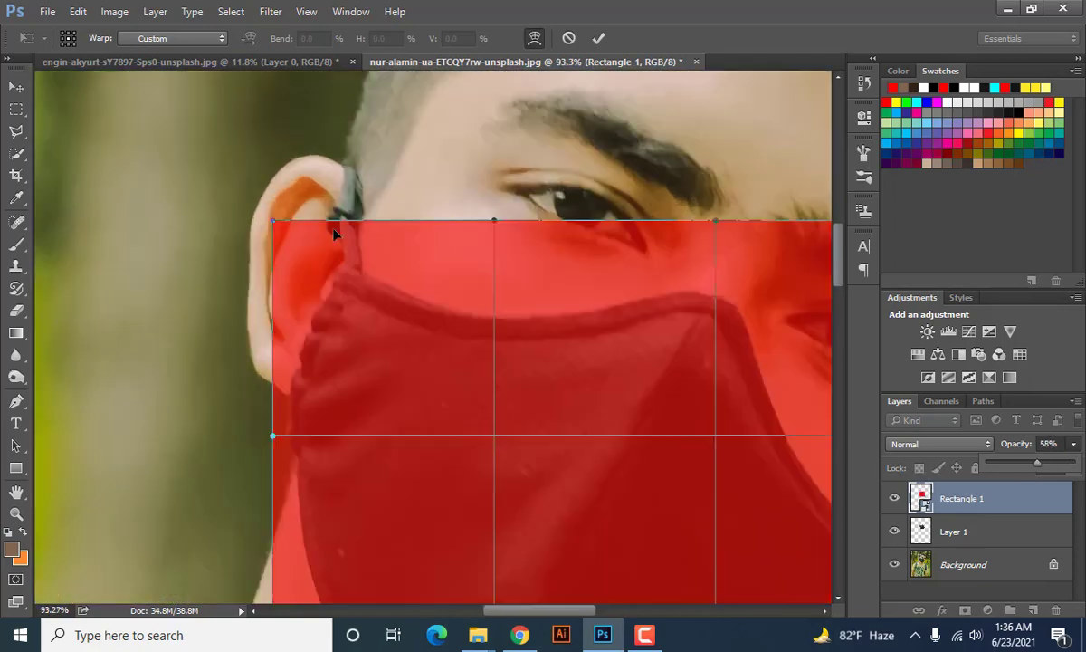
drag(273, 221, 342, 261)
drag(493, 221, 479, 375)
drag(526, 404, 450, 195)
scroll(493, 321, down, 2)
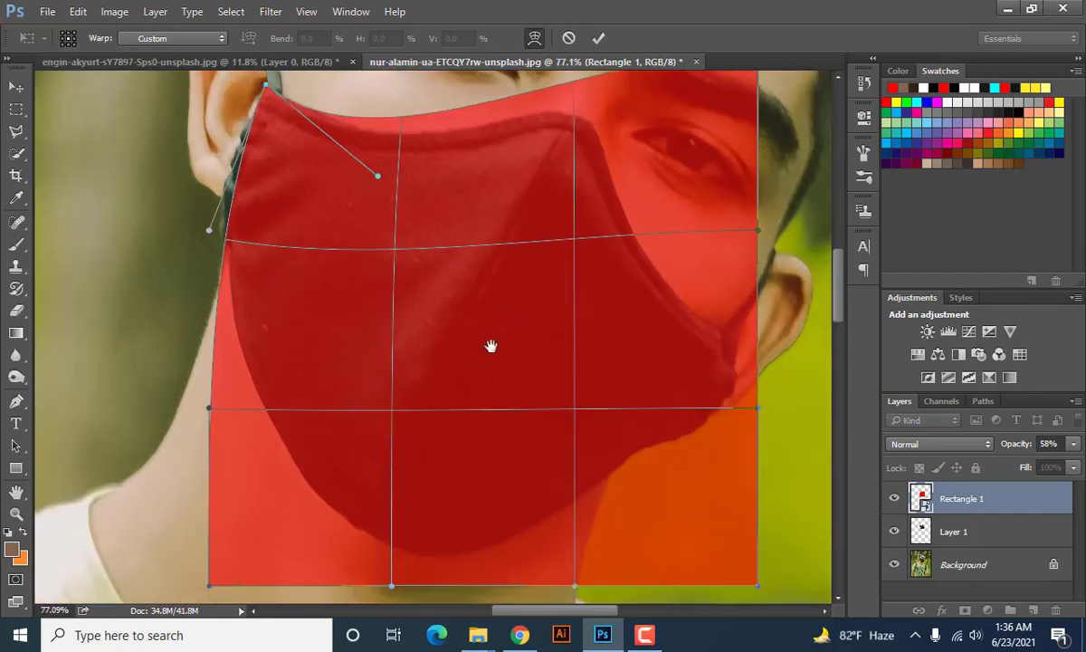
Move the warp's upper-right corner onto the mask's edge by the other ear and arch the upper edge over the nose
drag(601, 299, 590, 299)
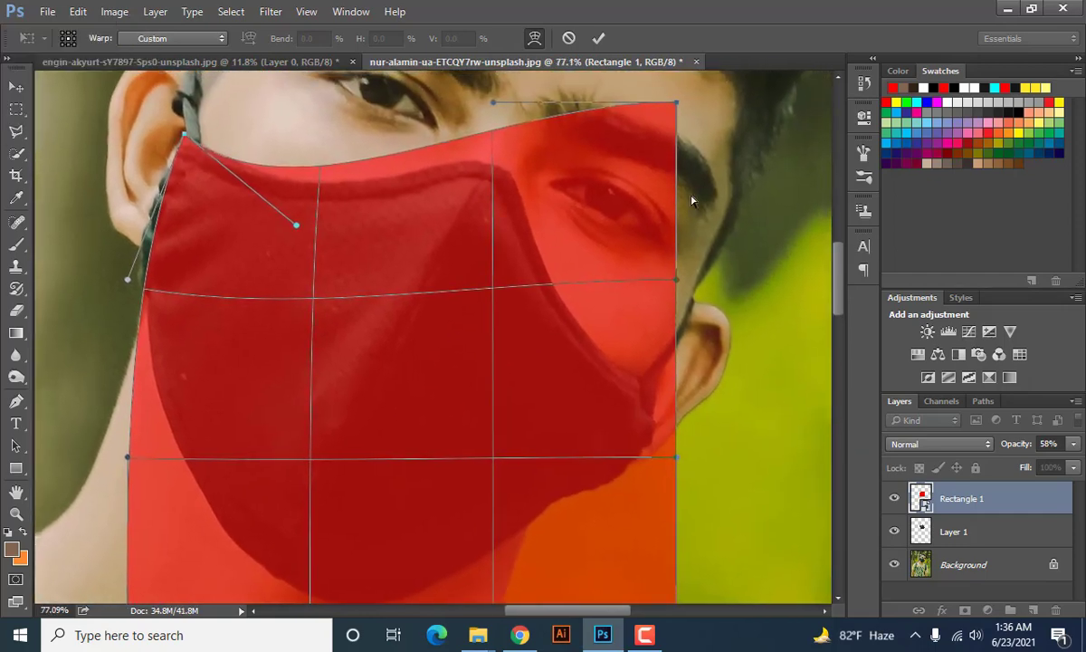
drag(680, 108, 645, 377)
scroll(512, 261, up, 3)
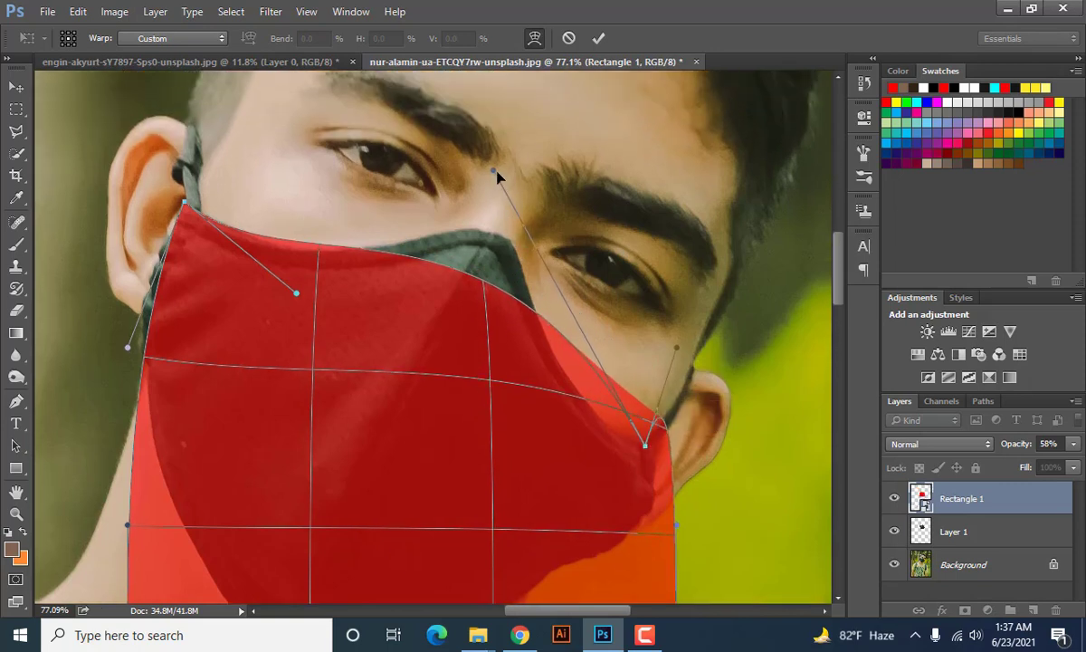
drag(496, 176, 470, 107)
scroll(523, 276, up, 3)
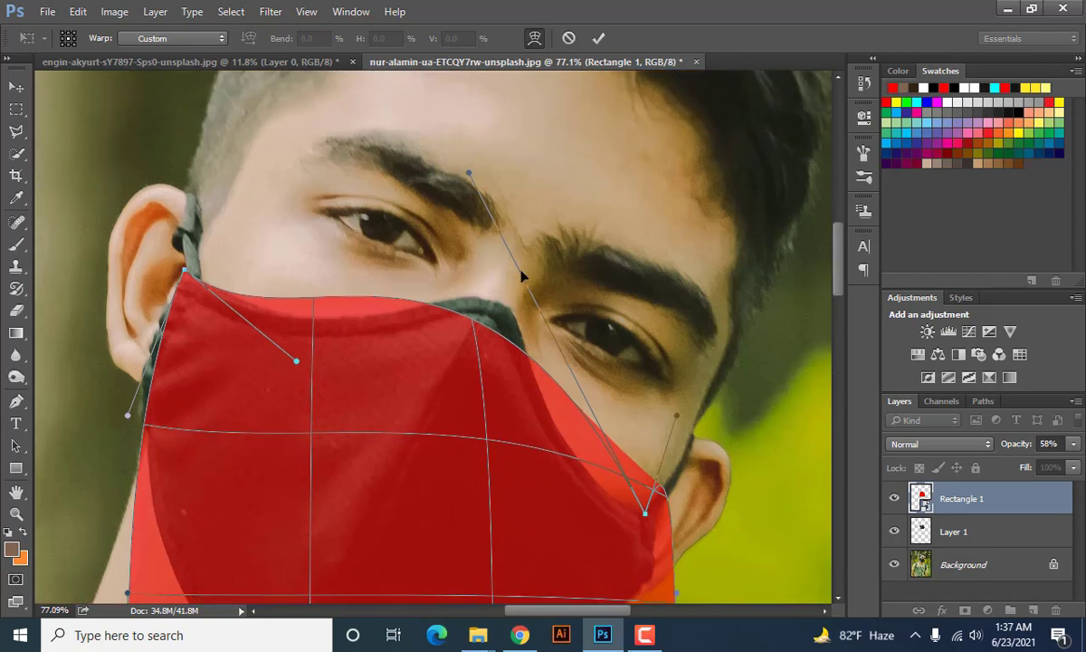
scroll(516, 271, up, 2)
drag(470, 231, 509, 177)
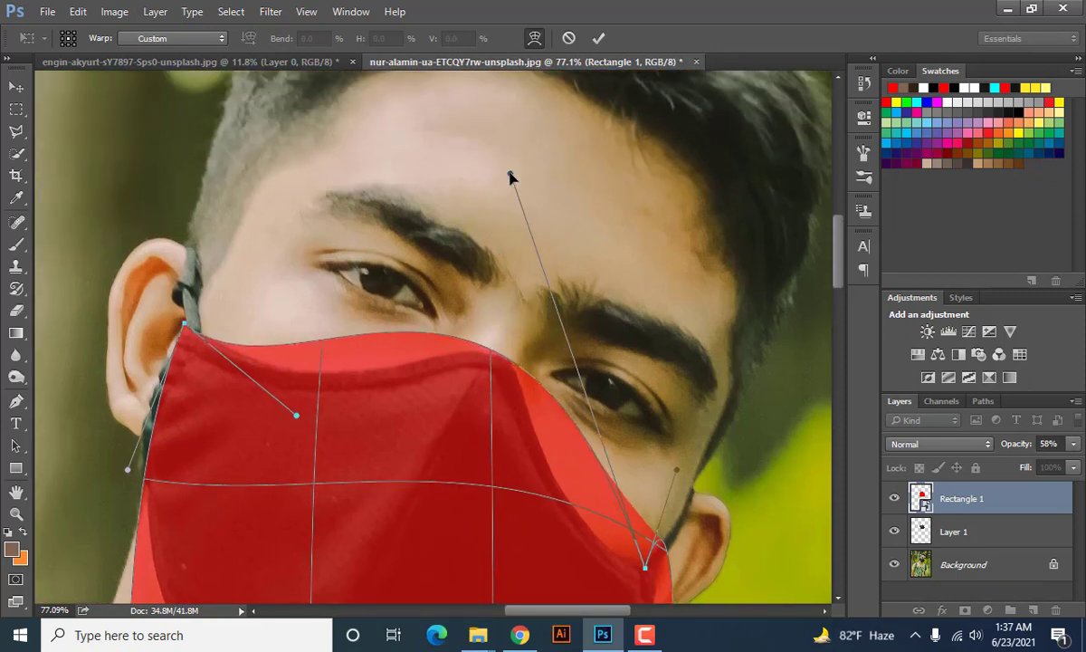
Pull the warp's lower-right corner in to the mask's jaw edge and bulge the right side out to cover the fabric
scroll(568, 300, down, 10)
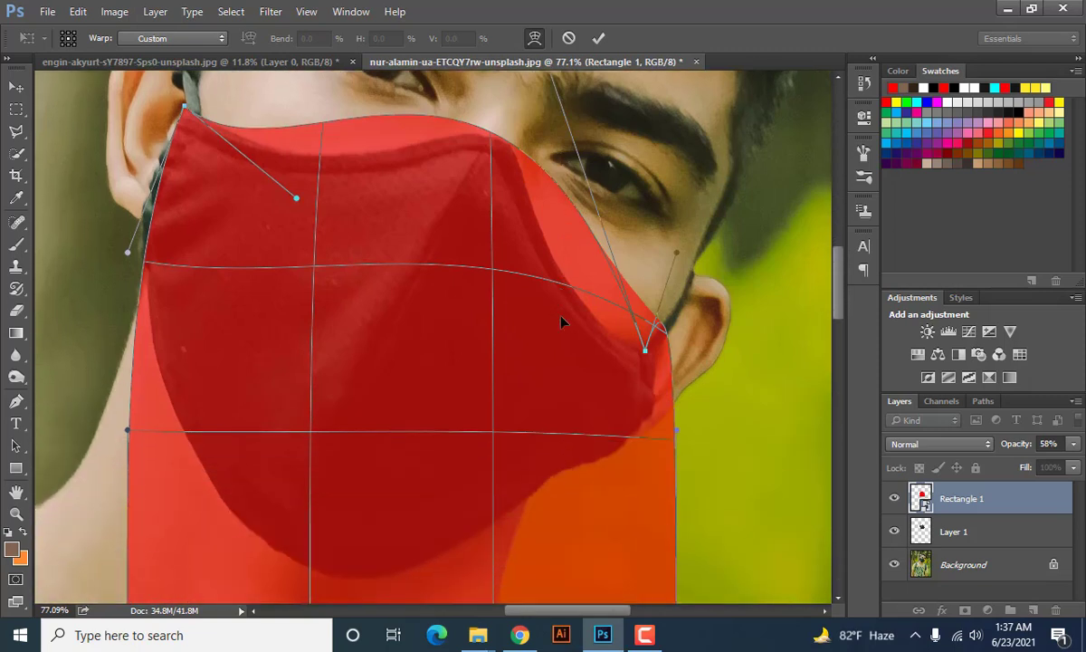
scroll(681, 477, down, 1)
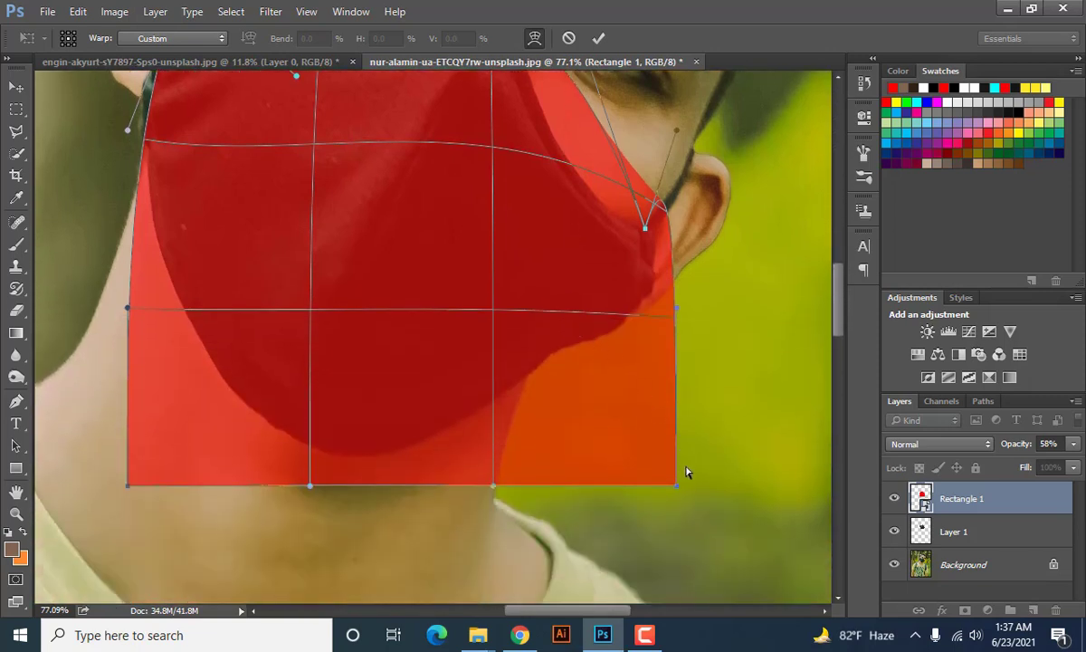
drag(673, 486, 480, 412)
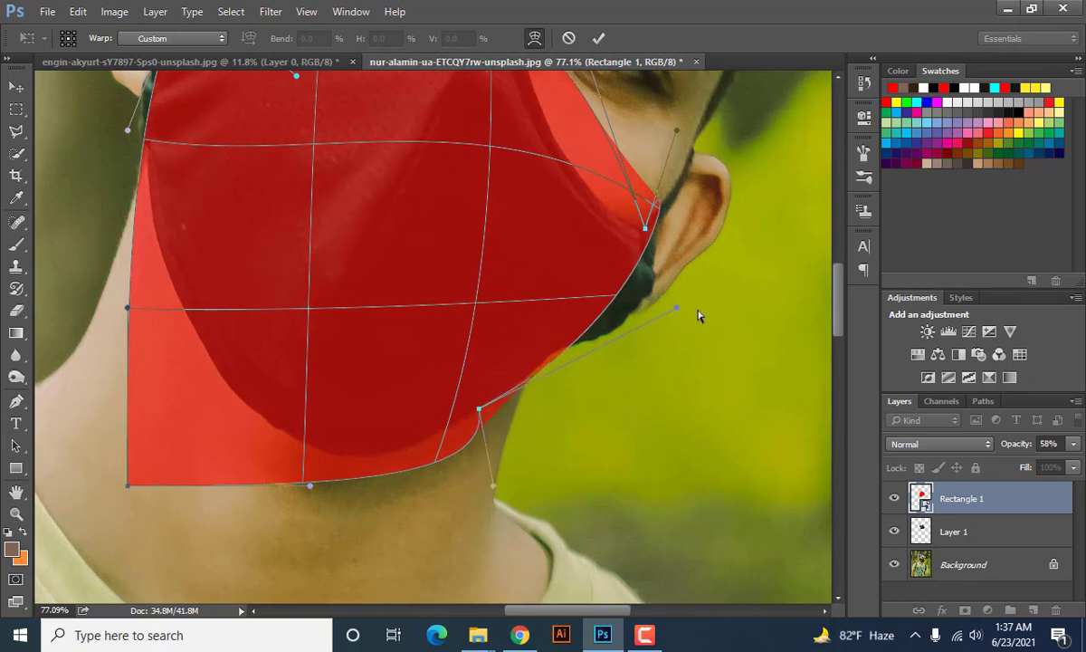
drag(674, 312, 712, 387)
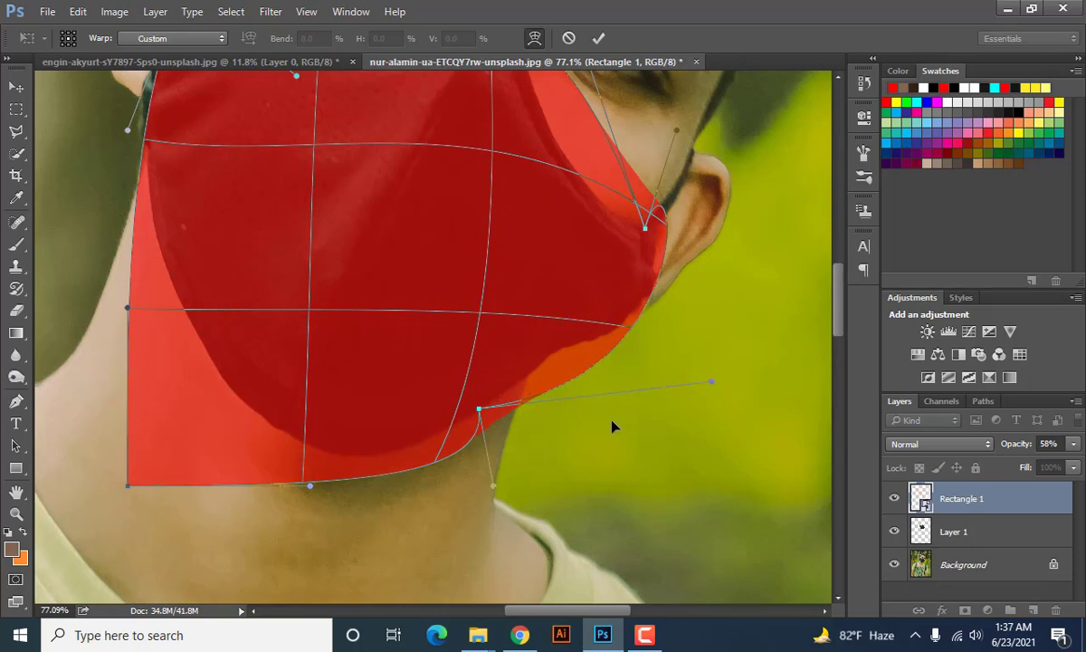
Pull the warp's lower-left corner in to the mask's edge and curve the bottom edge around the chin
scroll(247, 472, down, 1)
drag(128, 460, 194, 309)
drag(310, 463, 159, 414)
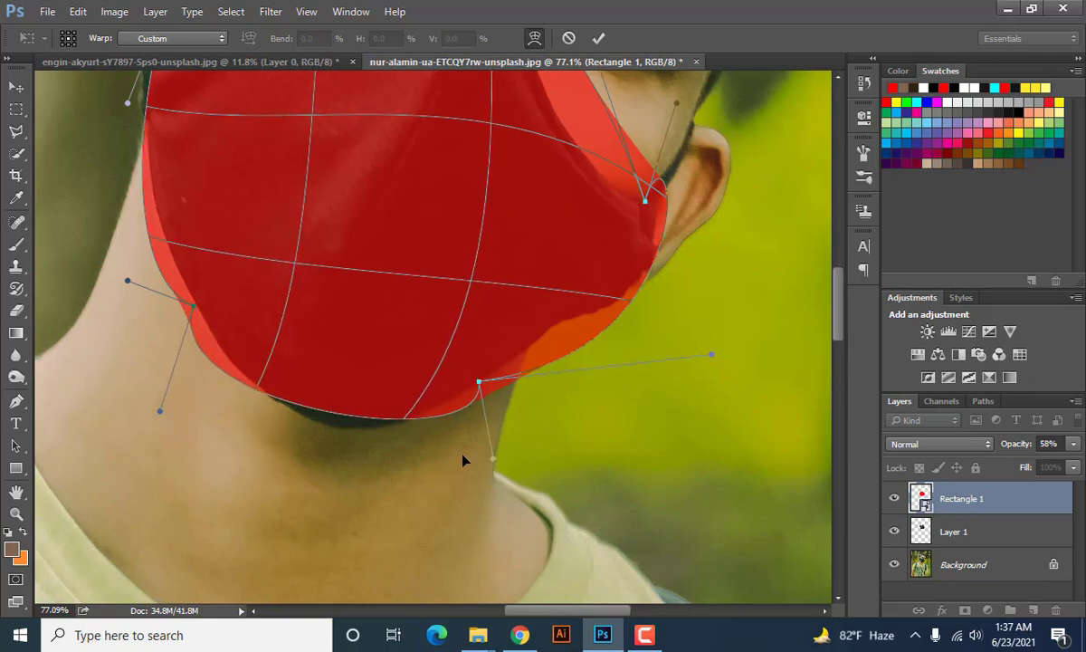
drag(492, 461, 390, 468)
Adjust the warp handles along the left side and chin so the red shape follows the mask's outline from ear to chin
scroll(371, 543, up, 3)
scroll(371, 544, left, 3)
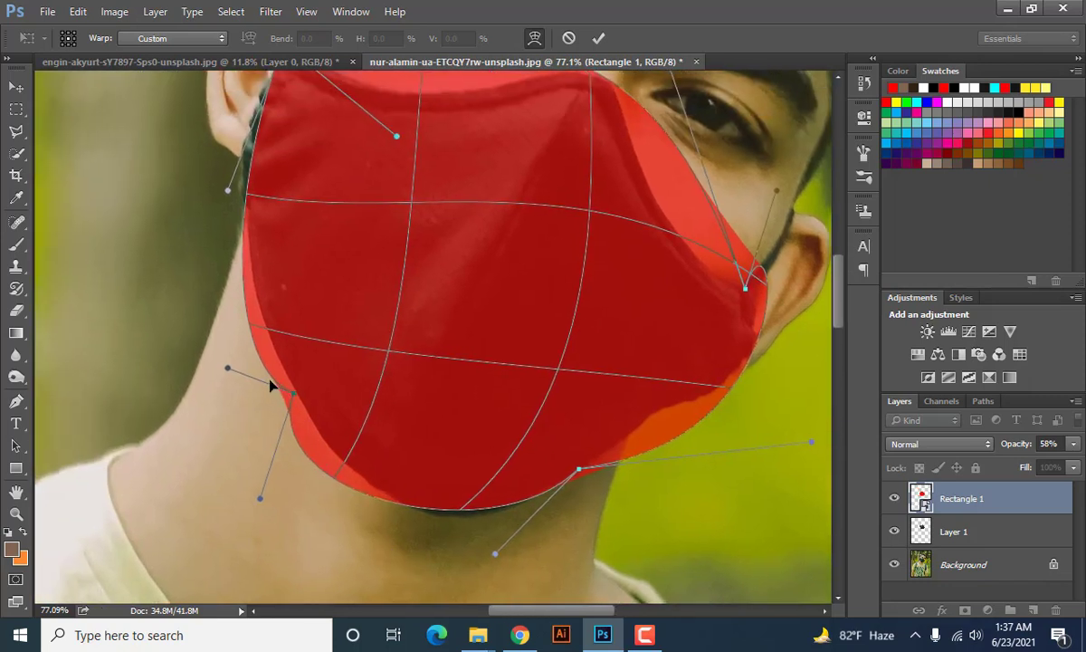
drag(227, 371, 236, 303)
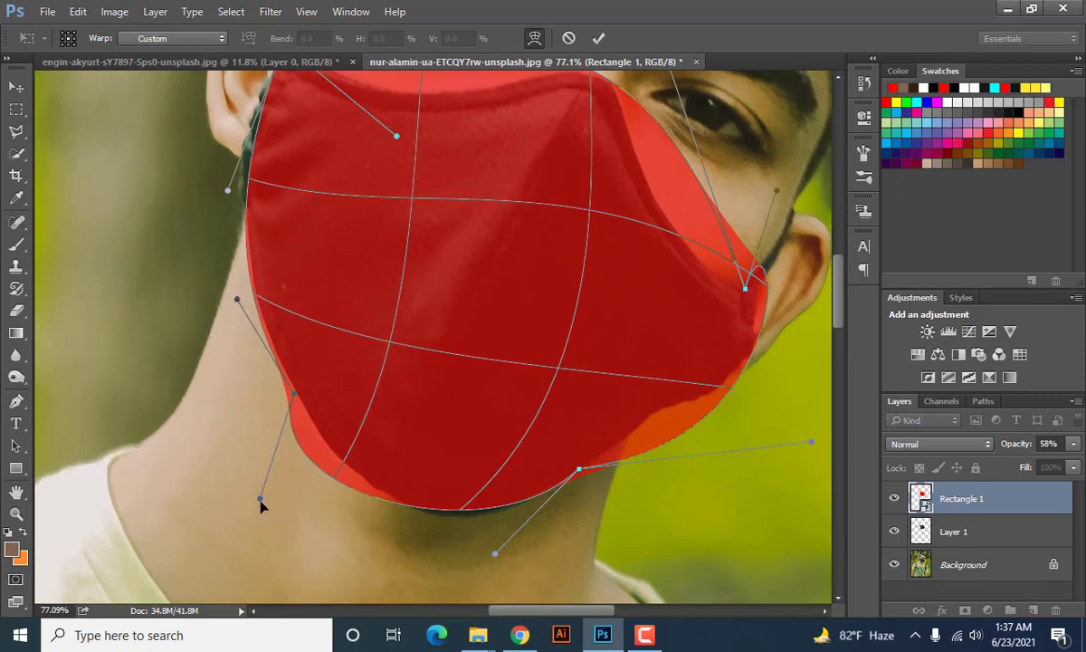
drag(261, 497, 324, 486)
drag(329, 490, 359, 540)
scroll(297, 488, up, 5)
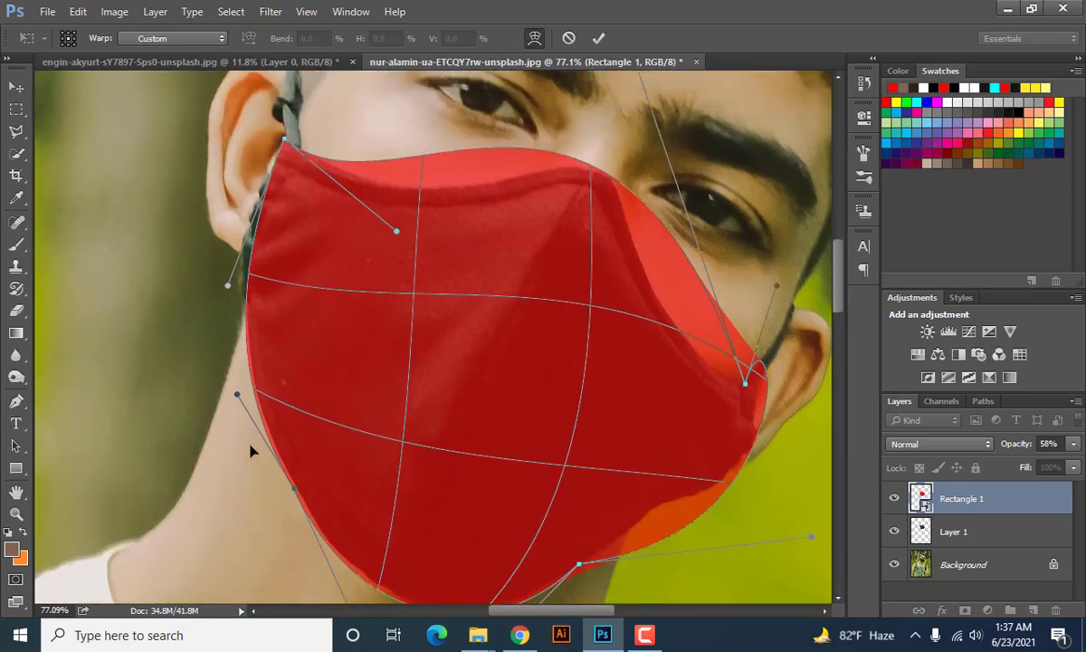
drag(227, 328, 208, 301)
scroll(283, 364, down, 2)
scroll(283, 364, up, 1)
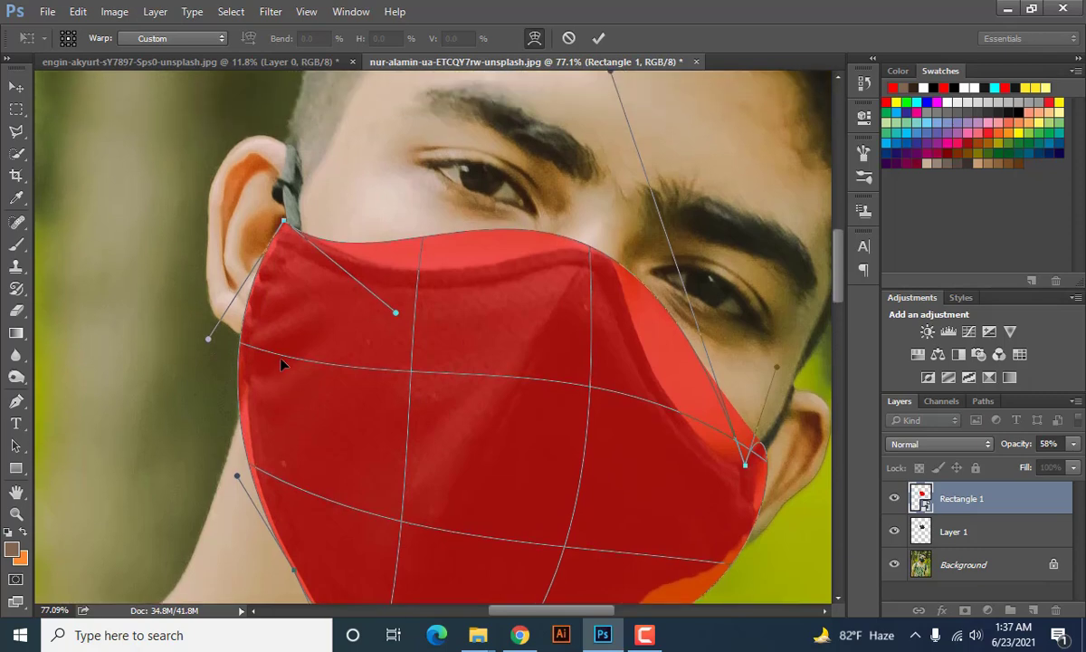
Tighten the warp's right side between the ear and jaw to the mask's outline, and apply the warp
scroll(283, 364, down, 3)
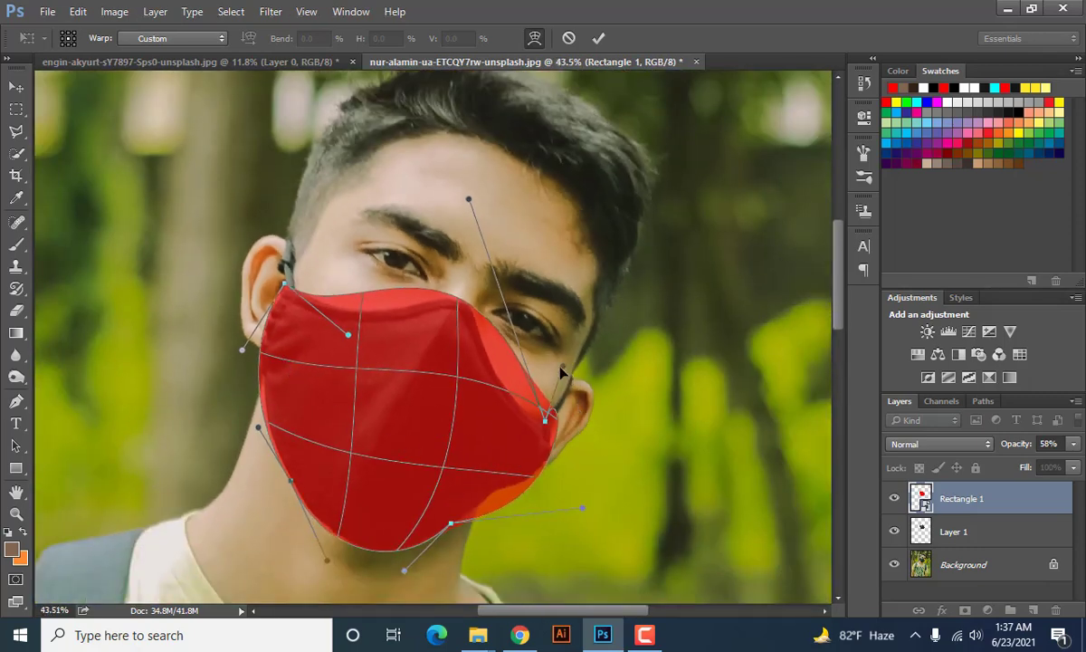
drag(563, 371, 559, 428)
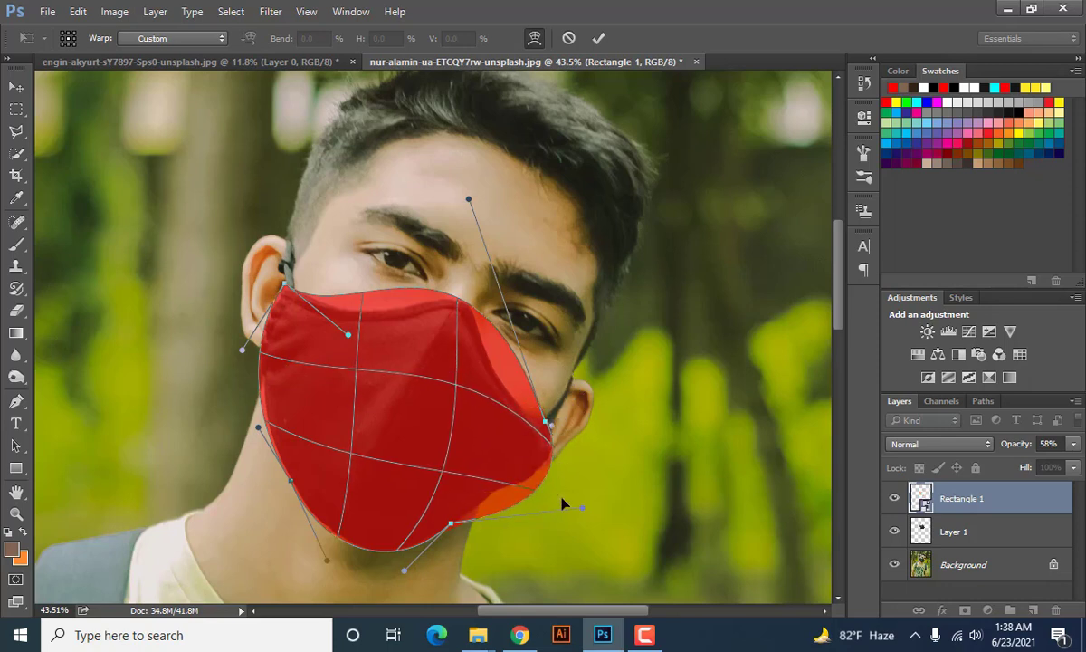
drag(584, 513, 579, 489)
scroll(511, 371, up, 2)
scroll(525, 428, down, 2)
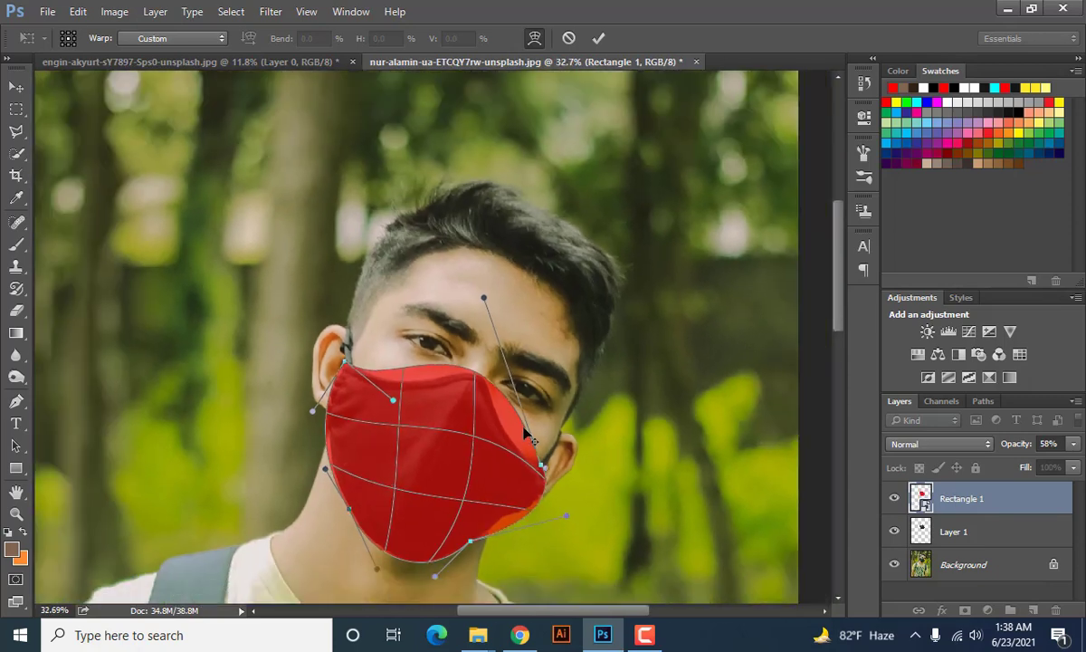
click(598, 38)
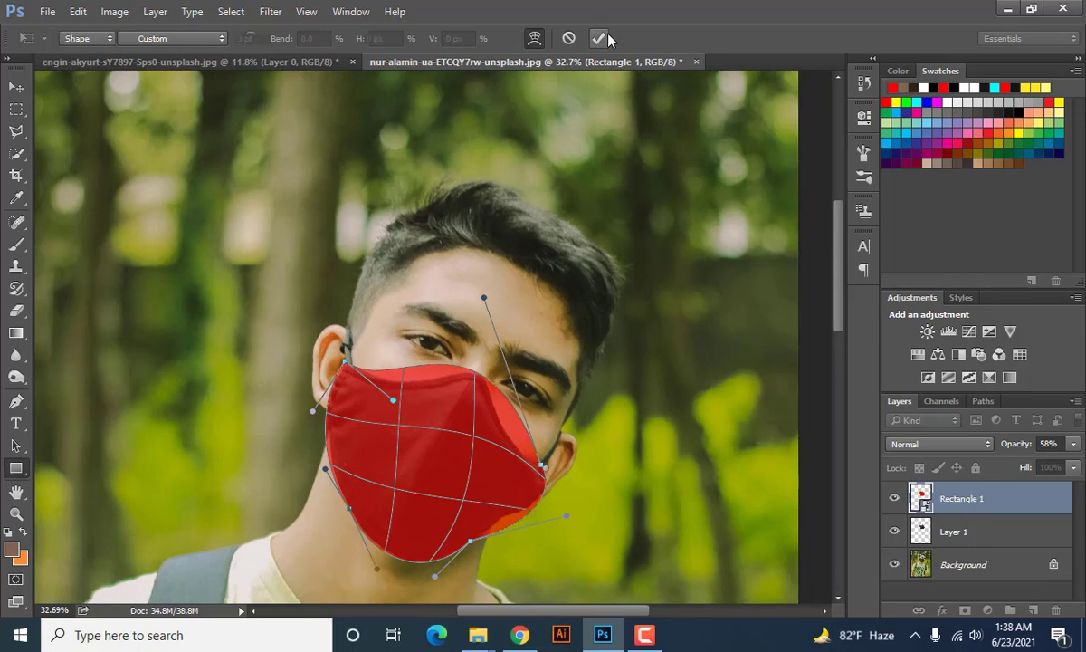
Restore Rectangle 1's opacity to 100% and add a layer mask to it from the outline of Layer 1's face mask
click(1072, 445)
drag(1053, 466, 1082, 466)
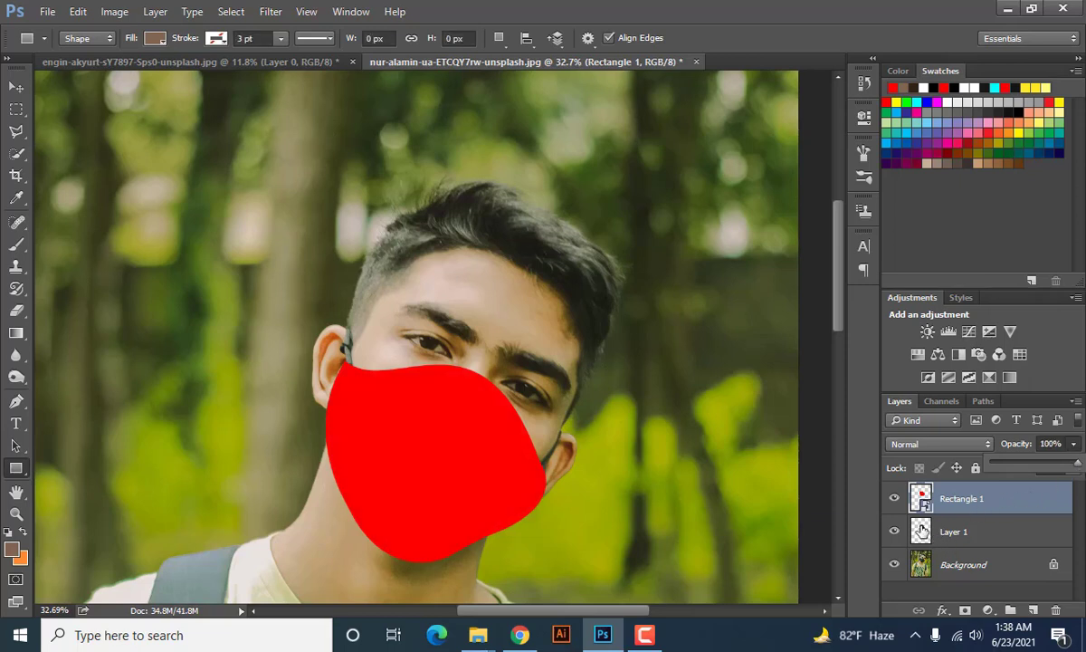
ctrl+click(921, 531)
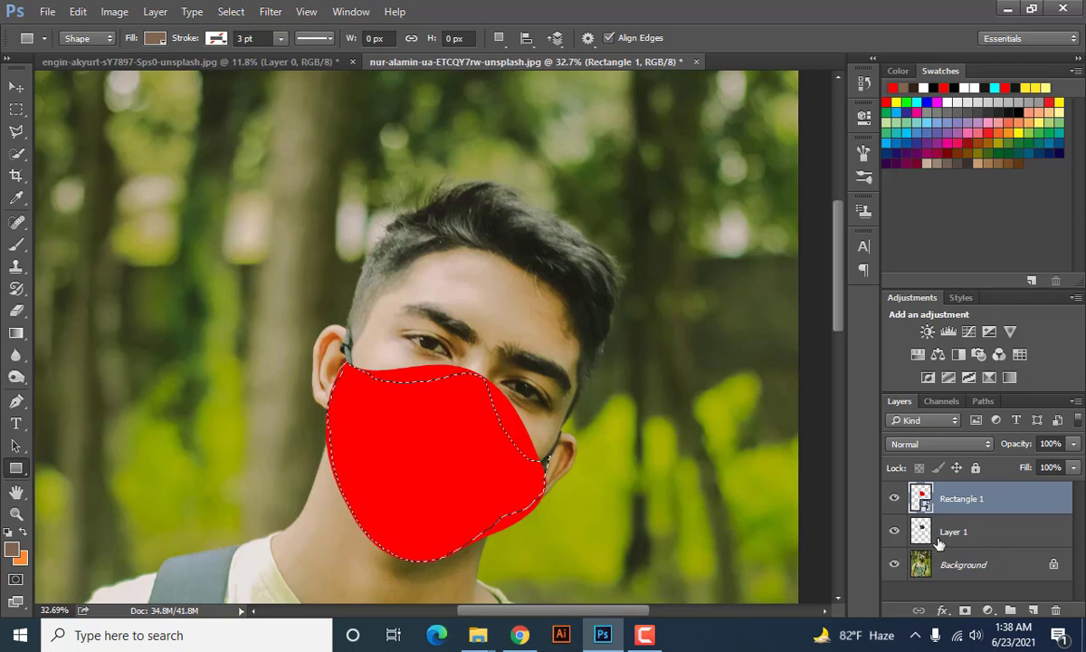
click(966, 611)
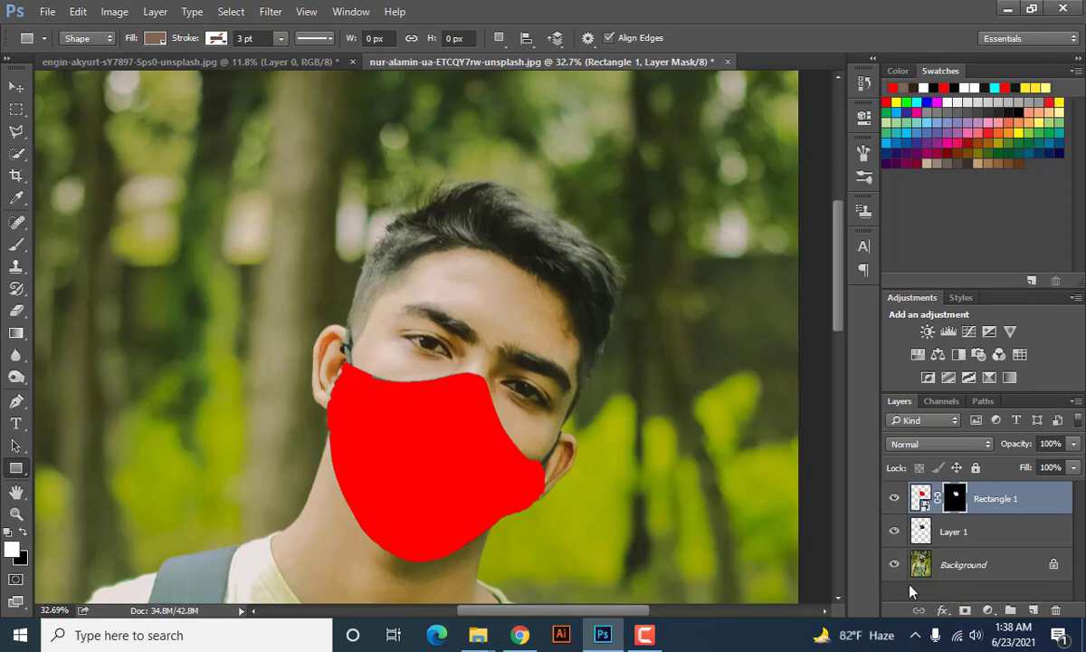
Examine the red shape's edges along the mask's upper outline up close and in the whole photo
scroll(401, 391, up, 10)
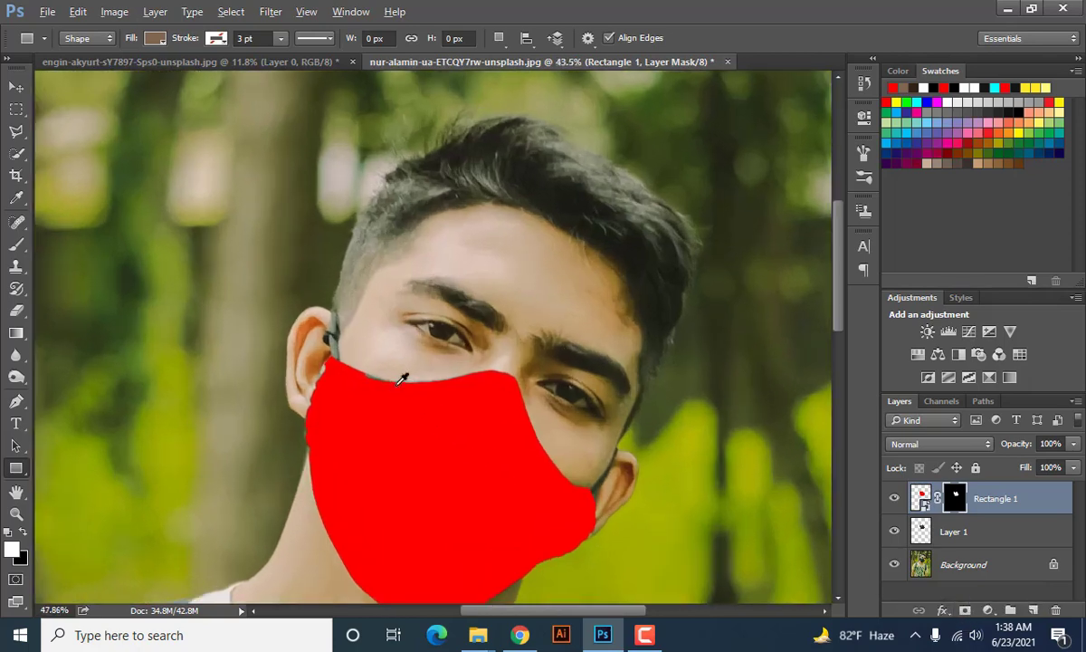
scroll(380, 378, down, 2)
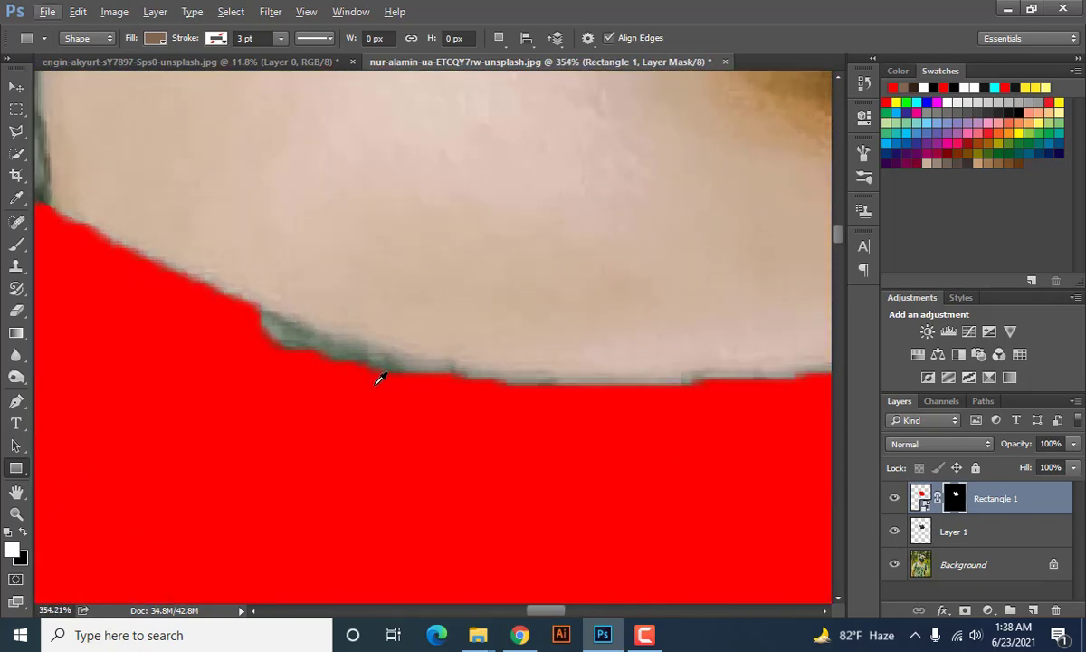
scroll(380, 379, up, 3)
scroll(380, 378, down, 3)
scroll(381, 378, down, 8)
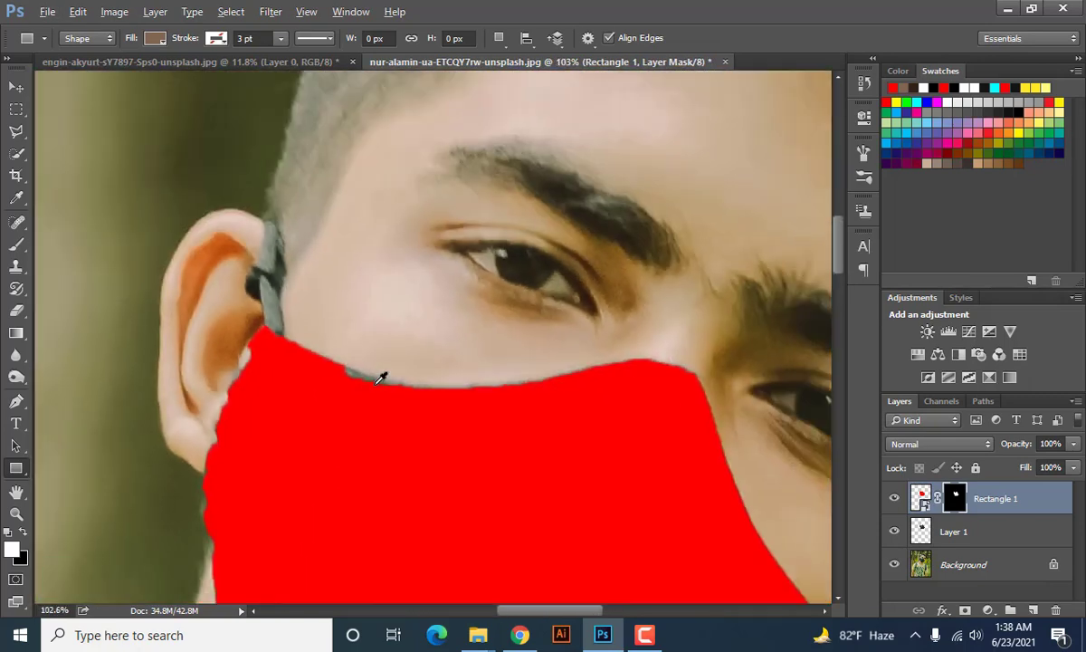
scroll(424, 431, down, 4)
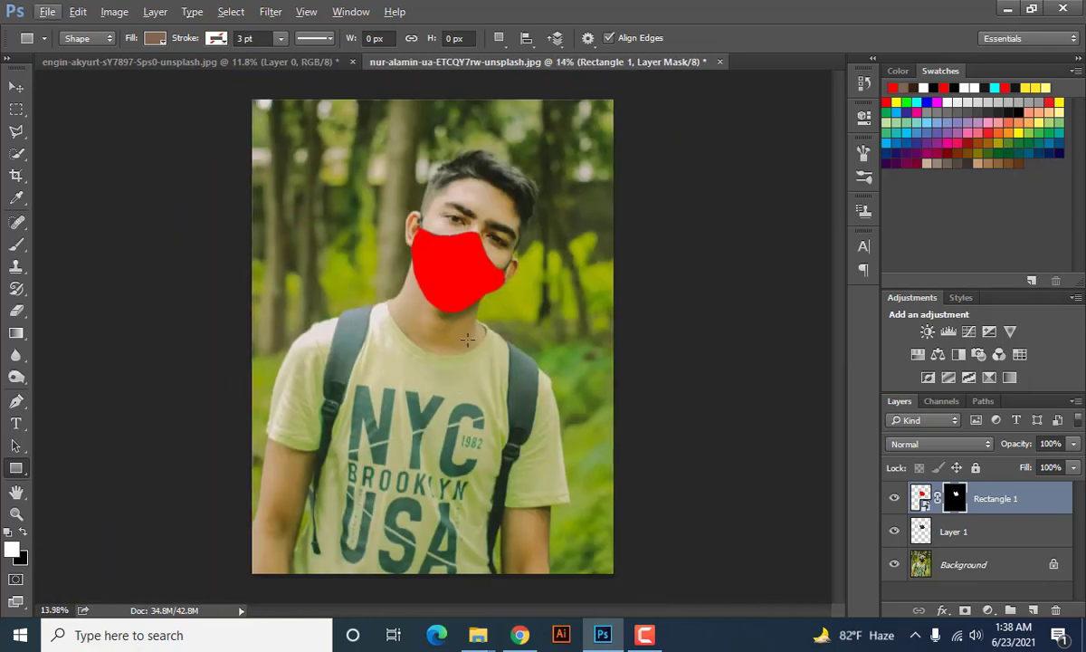
scroll(443, 263, up, 3)
scroll(460, 304, up, 5)
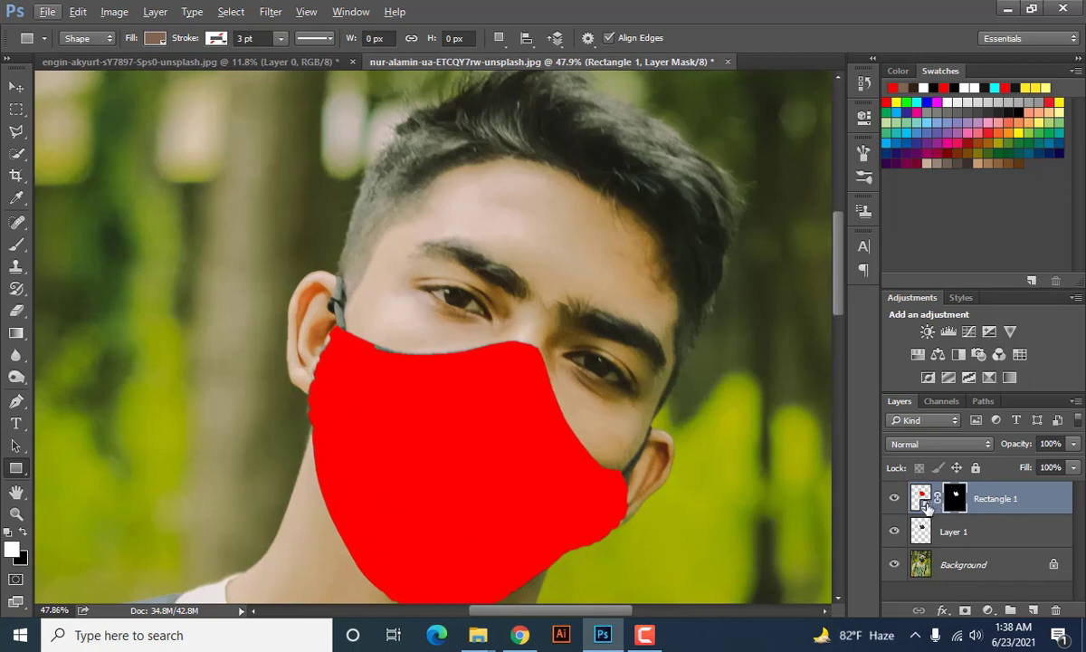
Open Rectangle 1's smart object contents and place the realistic-shot-waving-flag-brazil-with-interesting-textures image from the Brazil folder into it
double_click(925, 505)
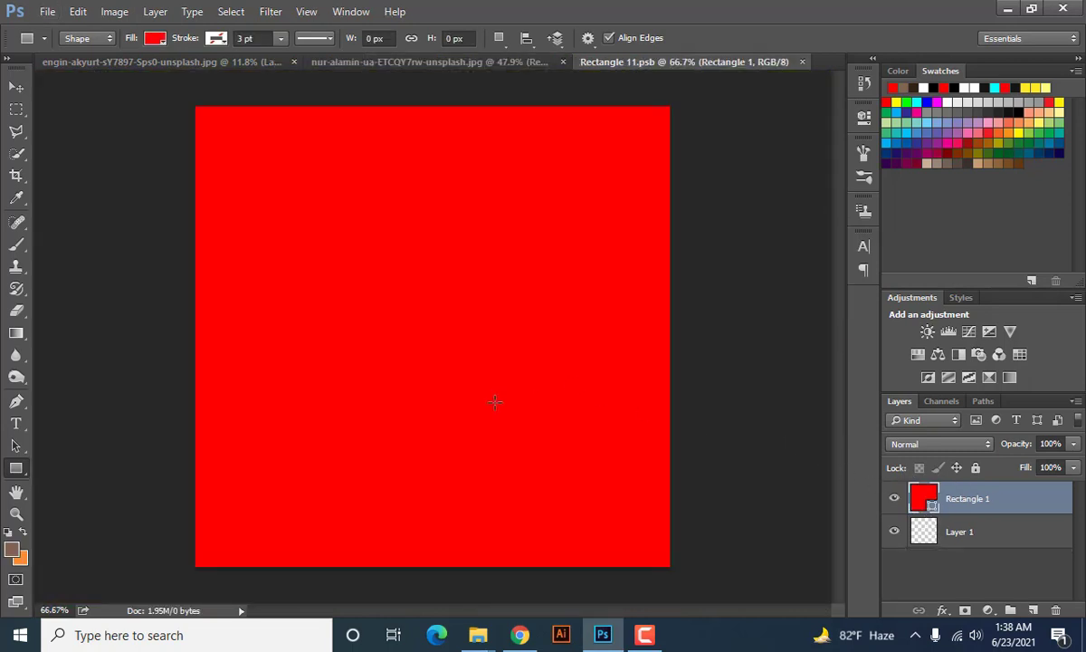
mouse_move(478, 634)
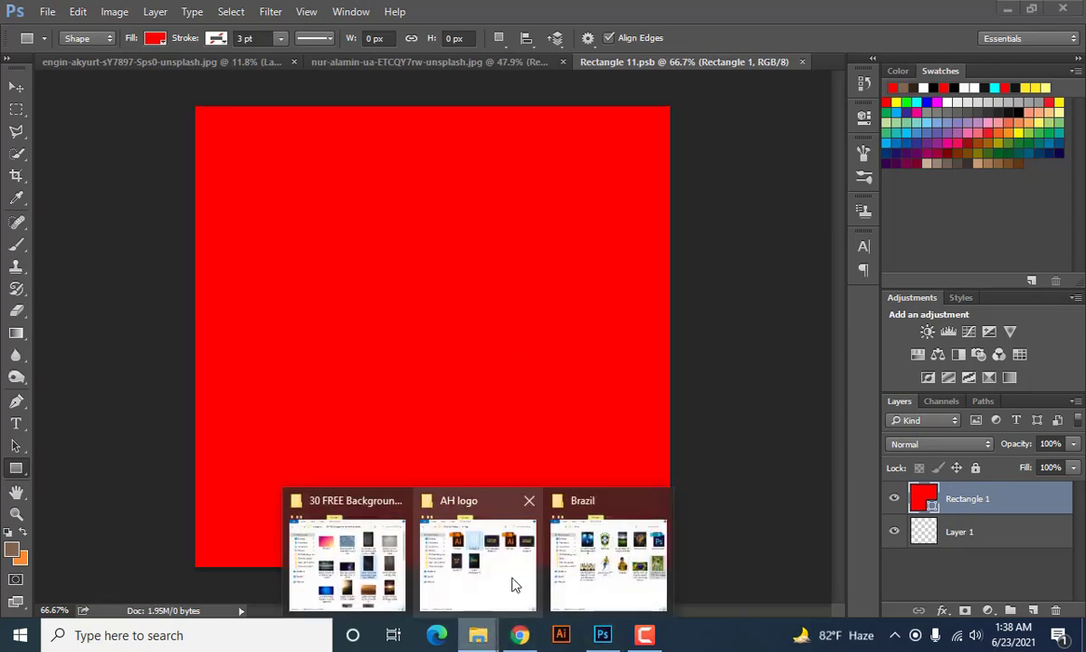
click(590, 573)
click(672, 371)
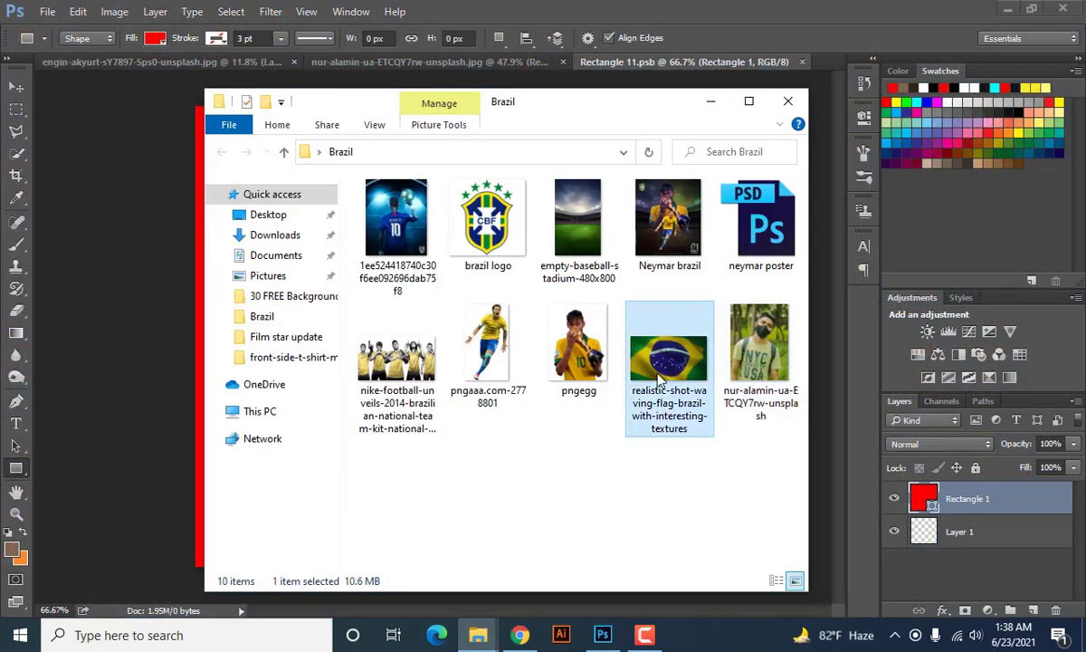
drag(671, 371, 482, 373)
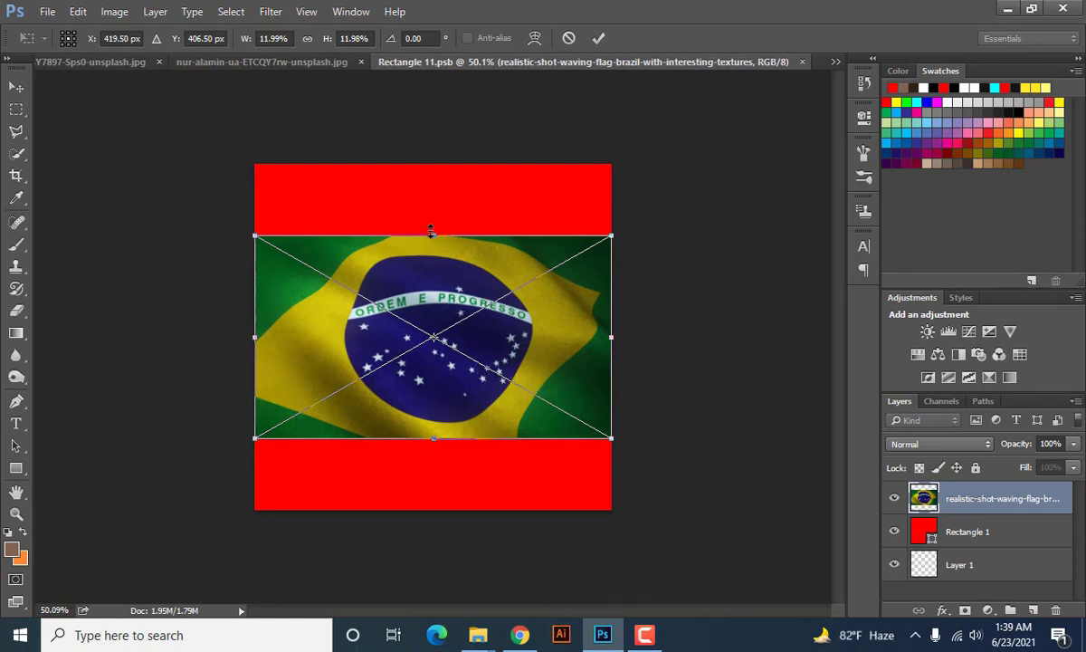
Stretch the placed flag to about 14.26% width and 20.35% height so it covers the whole red square, and apply the transform
drag(433, 235, 432, 167)
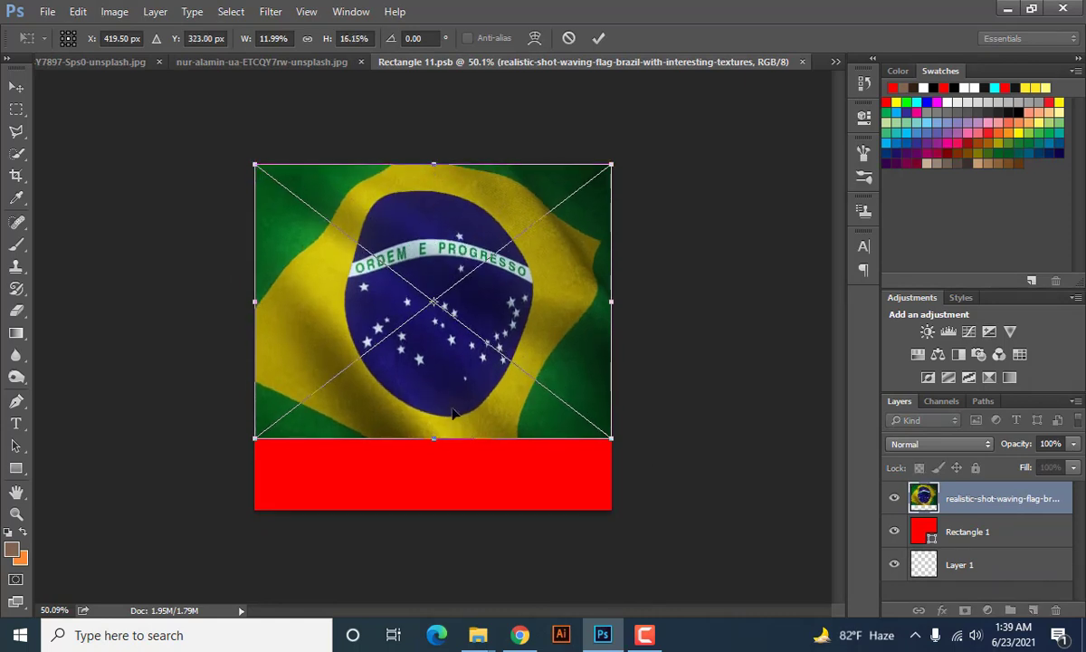
drag(434, 439, 434, 511)
drag(612, 337, 646, 338)
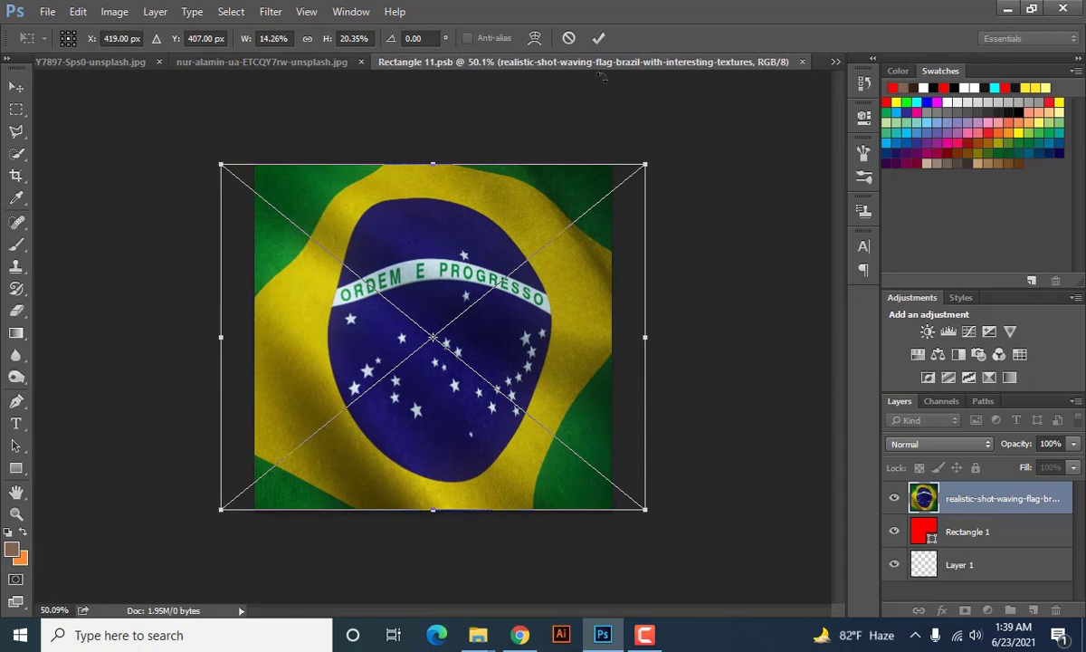
key(u)
key(Return)
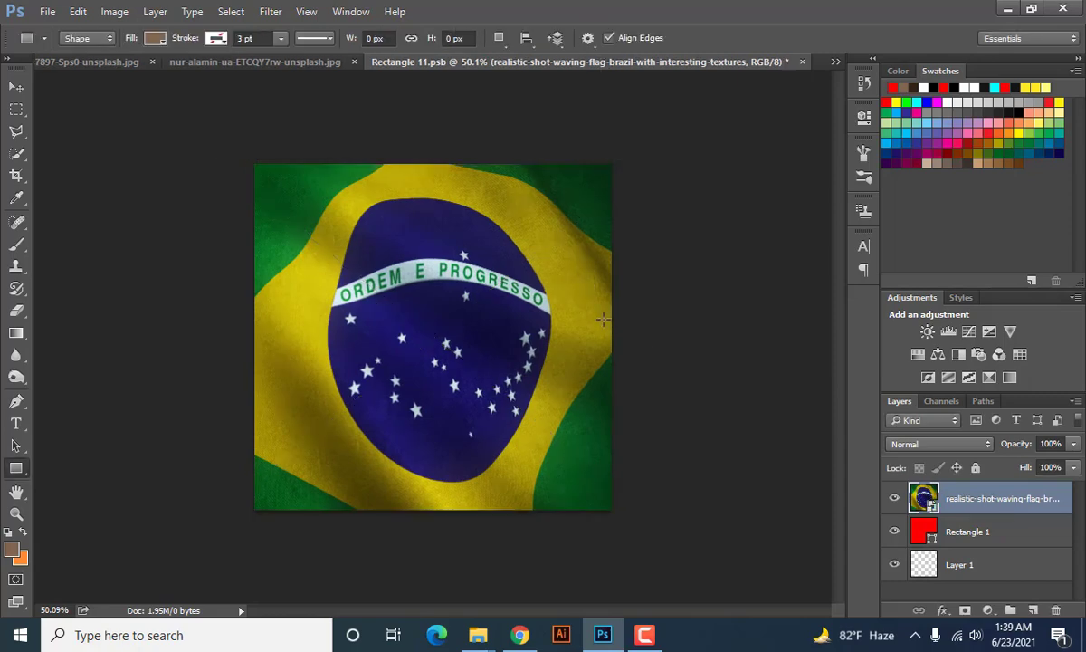
Save the Rectangle 11.psb smart object contents and return to the portrait document
click(47, 12)
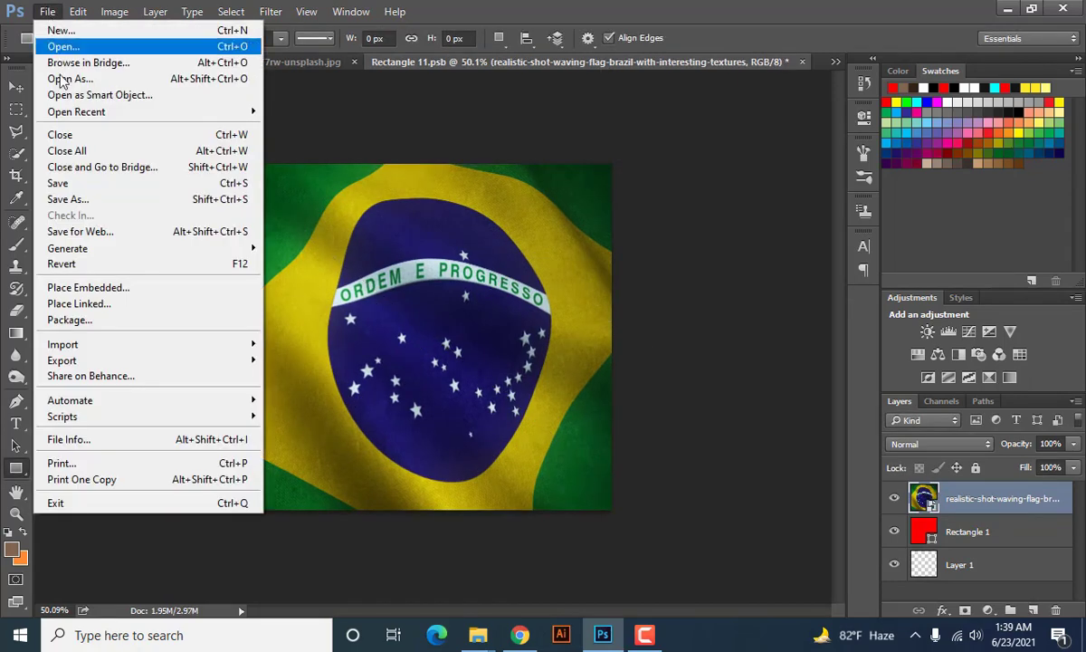
click(63, 185)
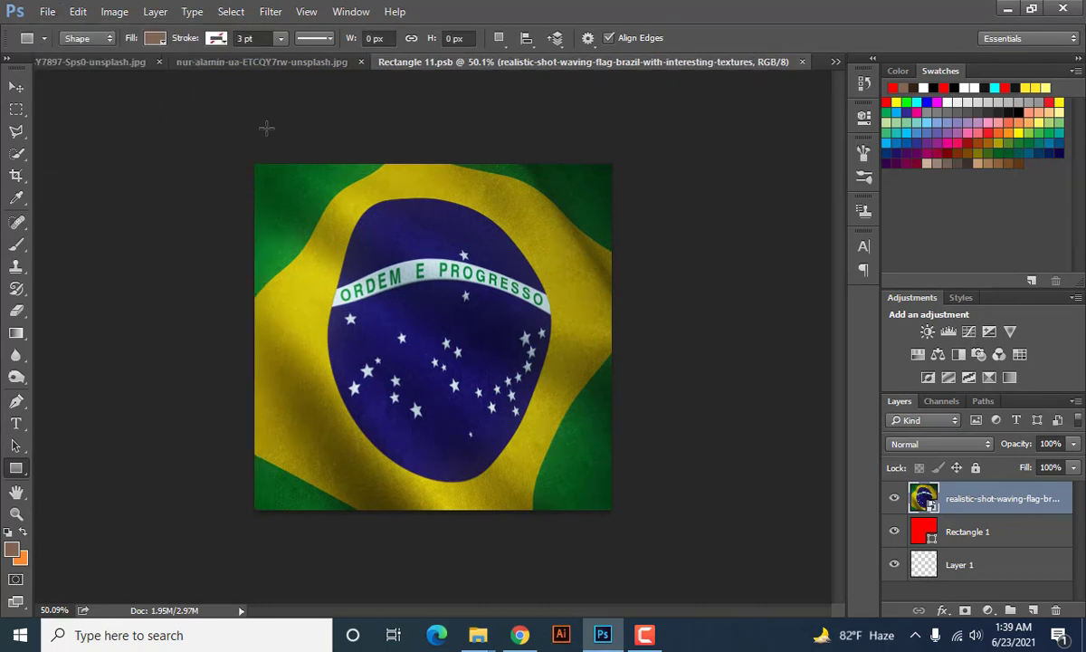
click(281, 61)
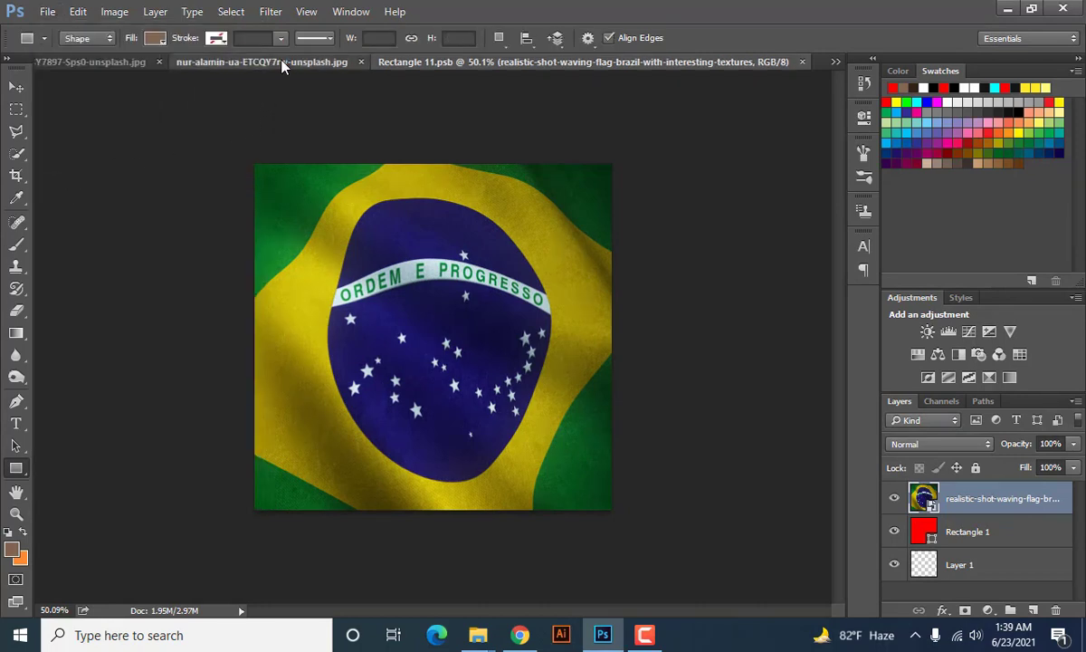
Examine how the Brazilian flag fits the face mask, both up close and in the whole portrait
scroll(568, 399, down, 5)
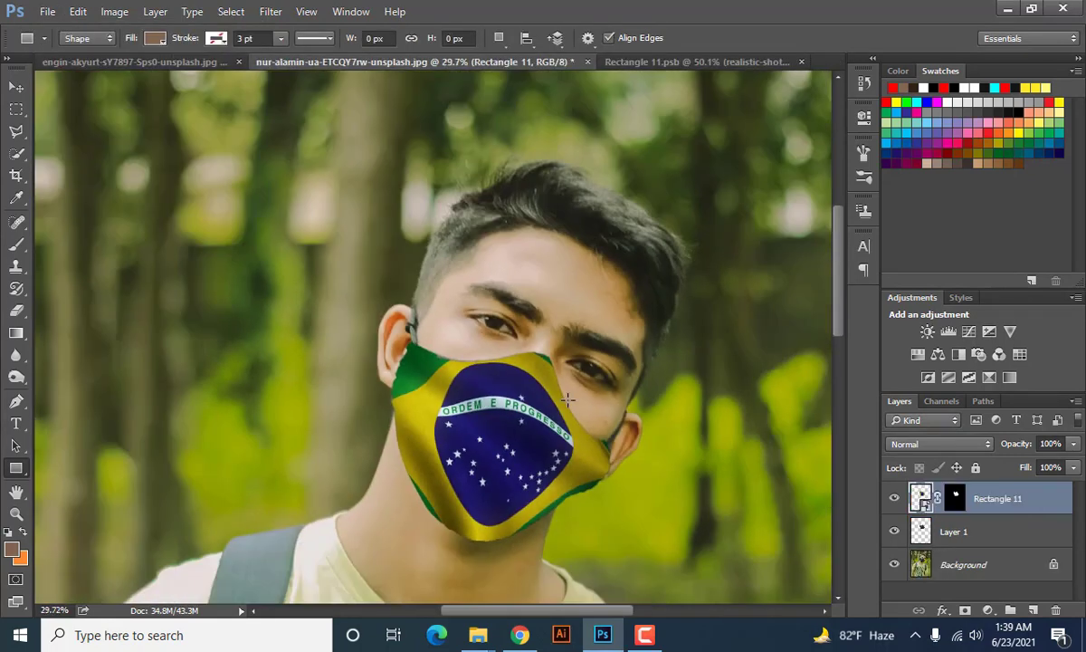
scroll(453, 317, up, 1)
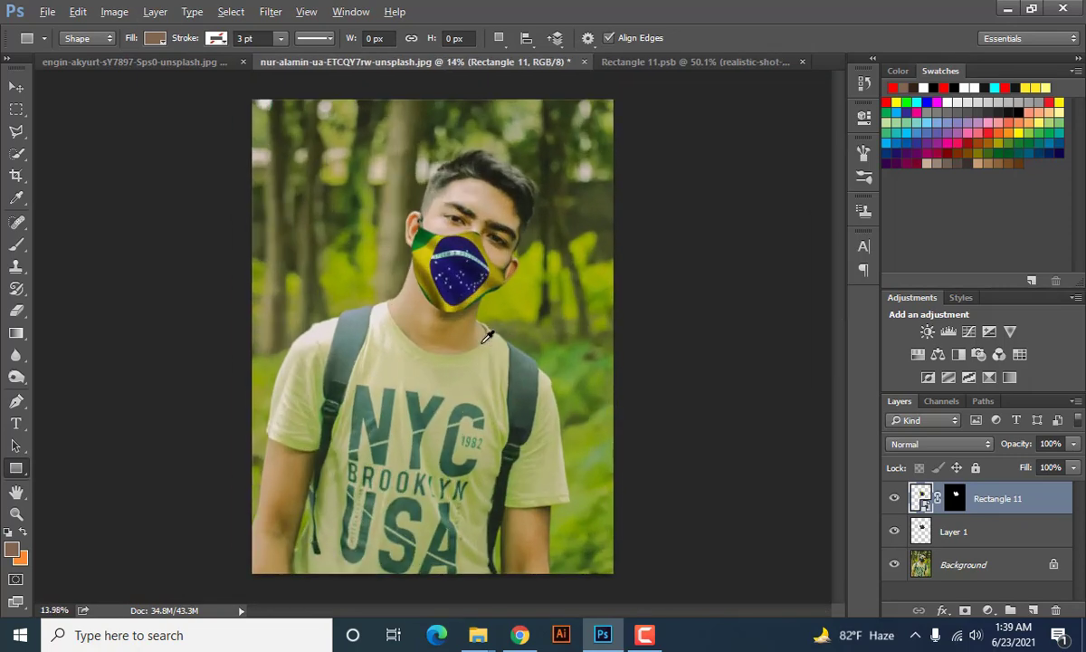
scroll(450, 307, up, 1)
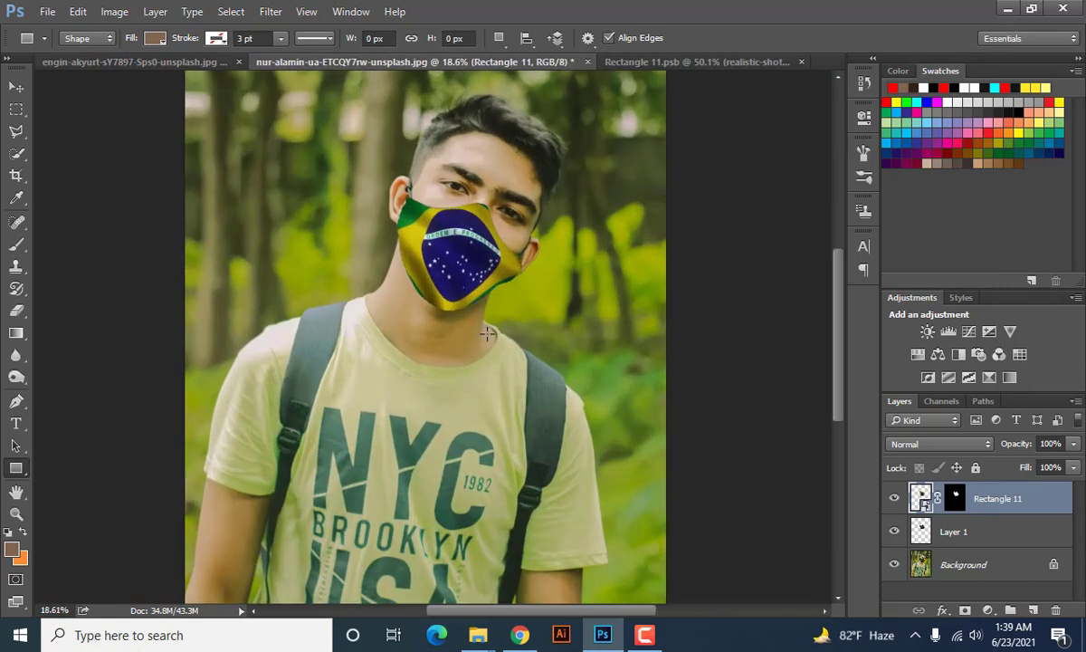
scroll(487, 334, down, 1)
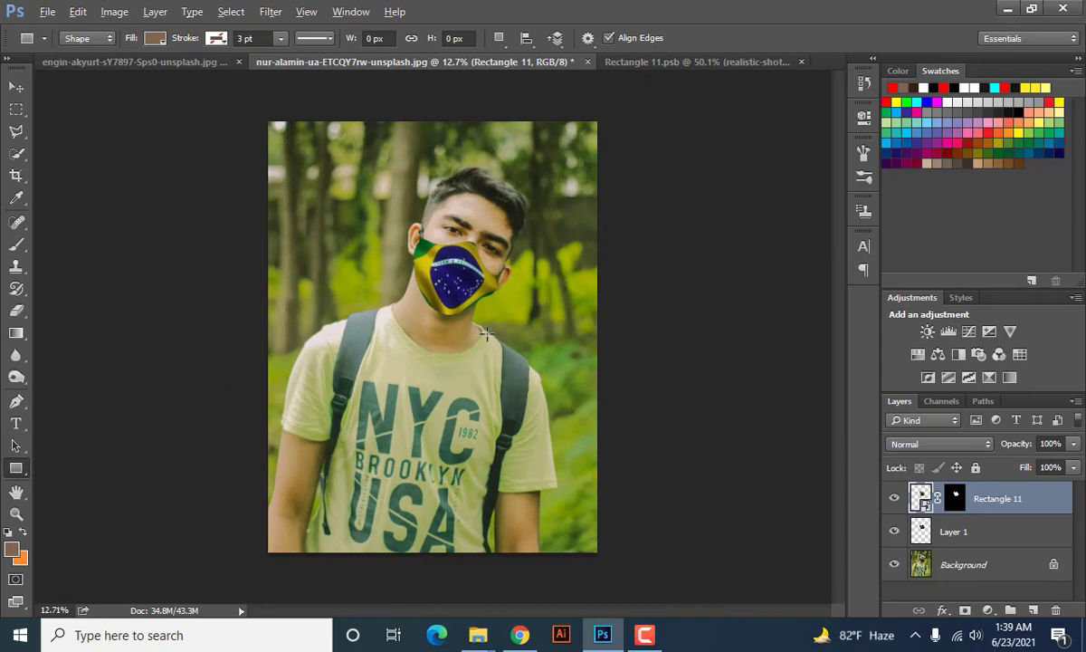
scroll(487, 334, up, 1)
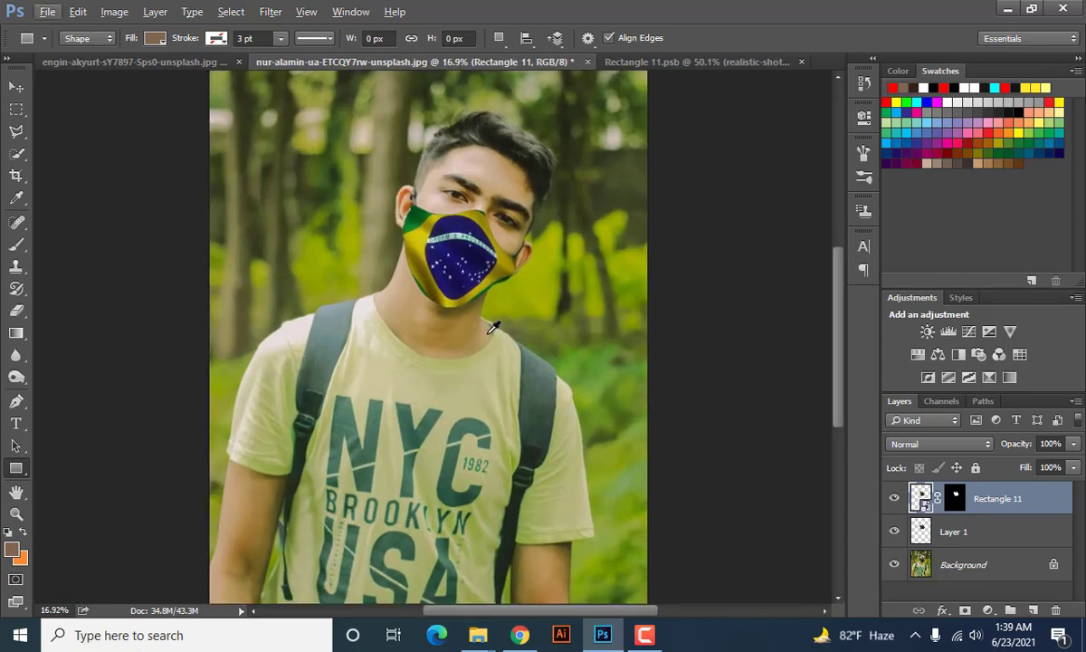
scroll(492, 322, down, 1)
scroll(452, 263, up, 2)
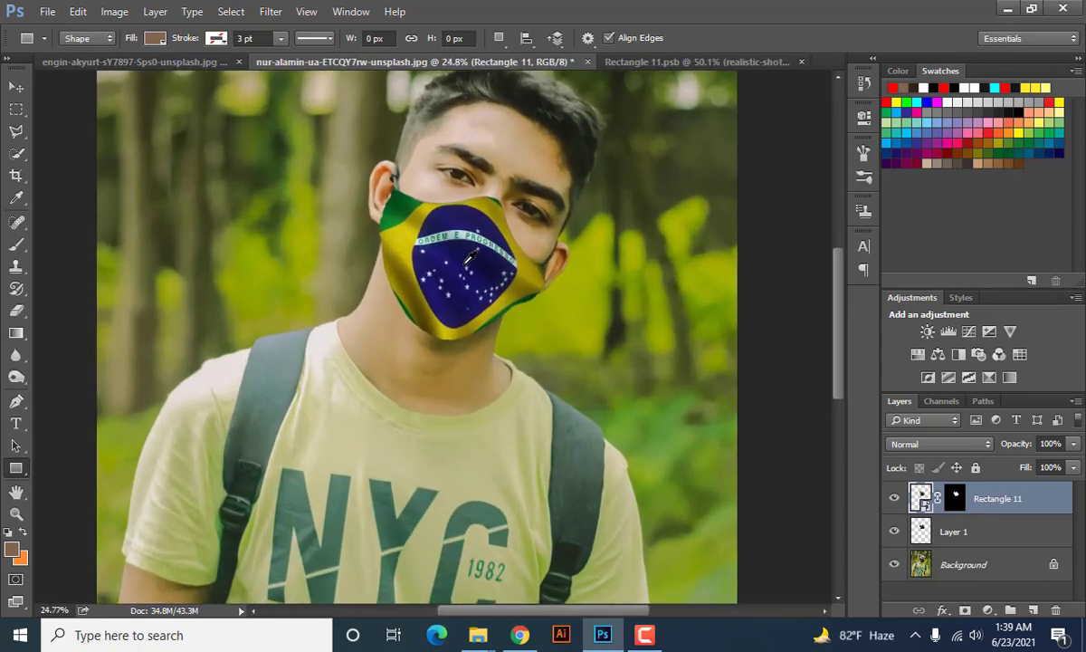
scroll(457, 226, up, 4)
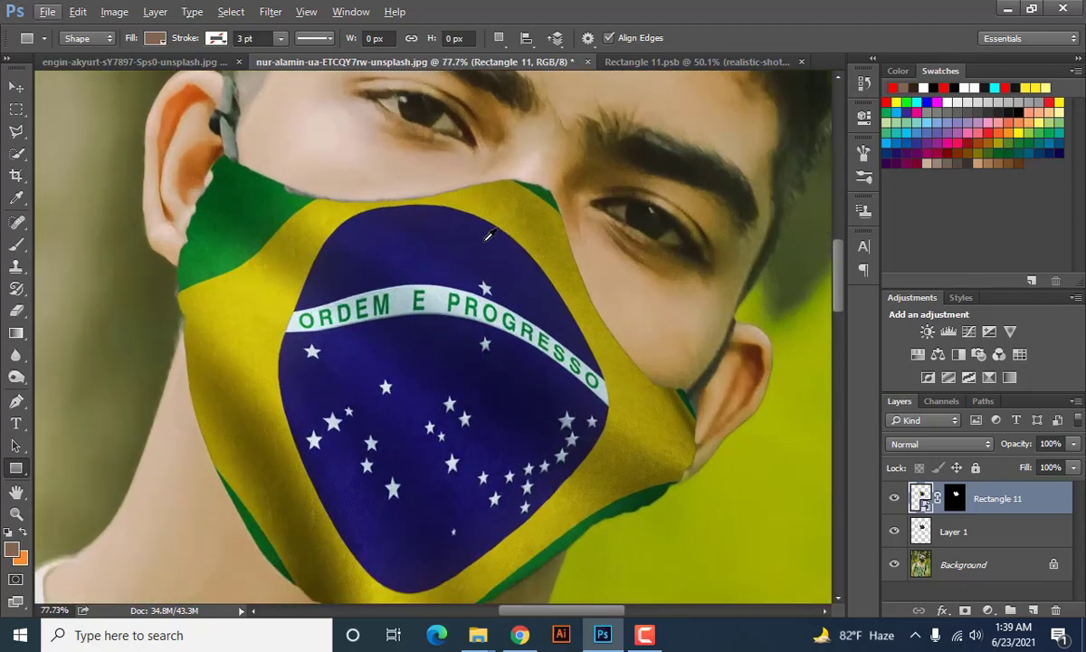
scroll(515, 385, down, 3)
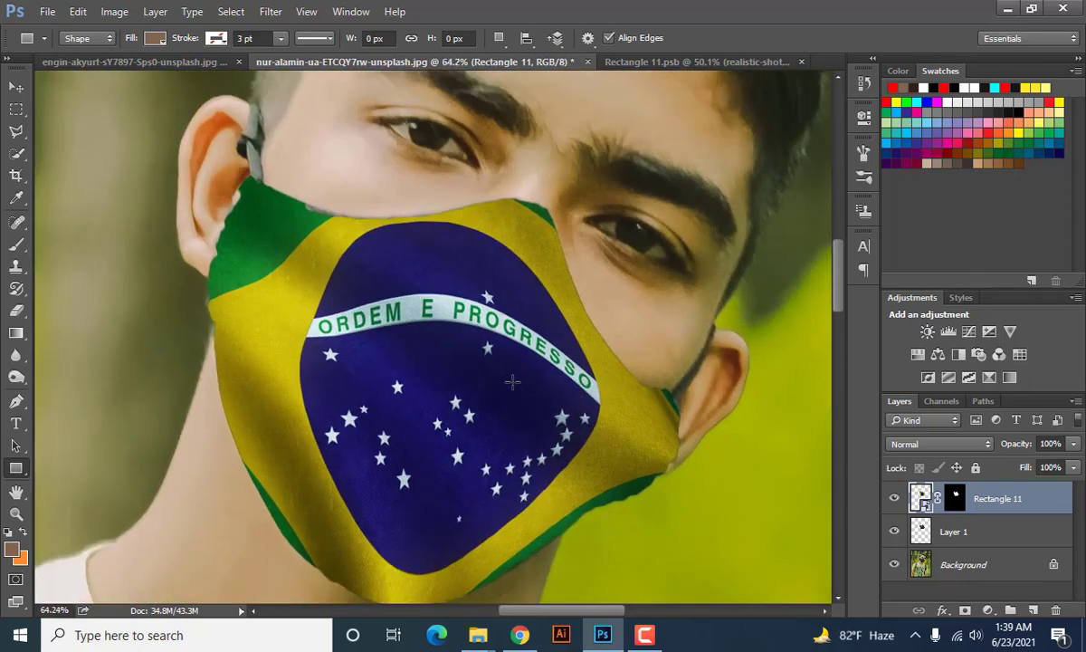
scroll(518, 373, down, 4)
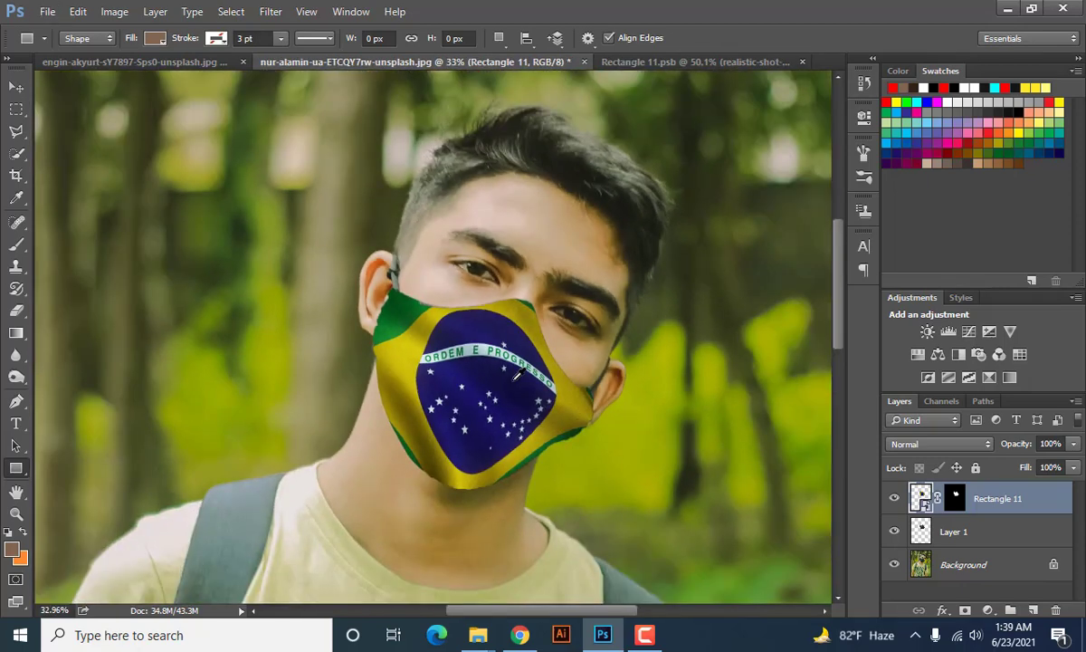
scroll(490, 339, up, 1)
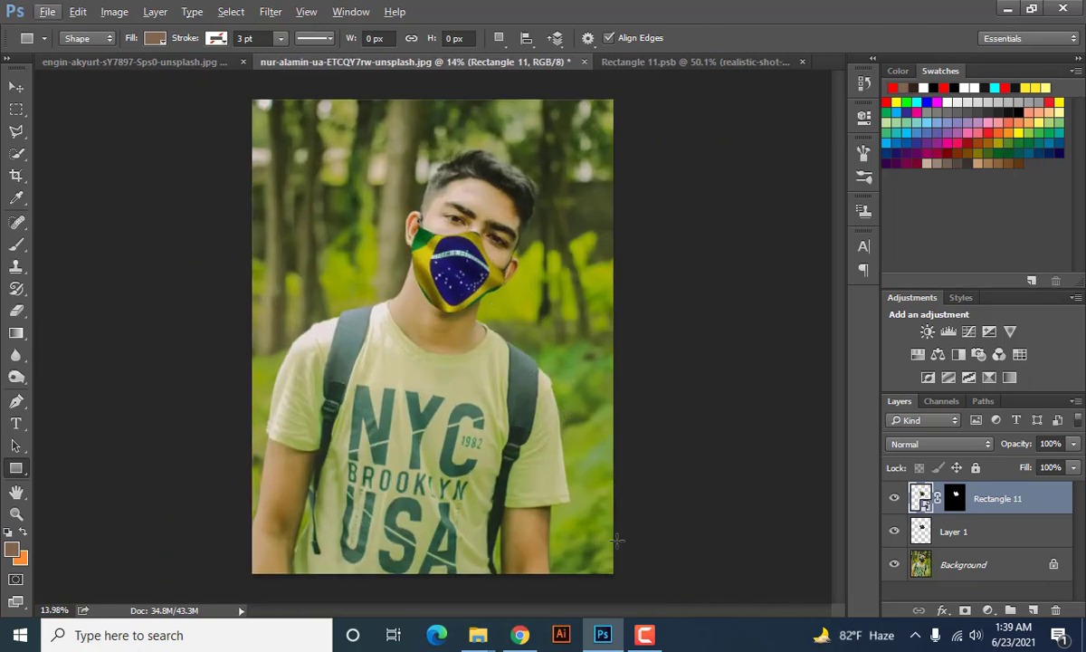
click(644, 635)
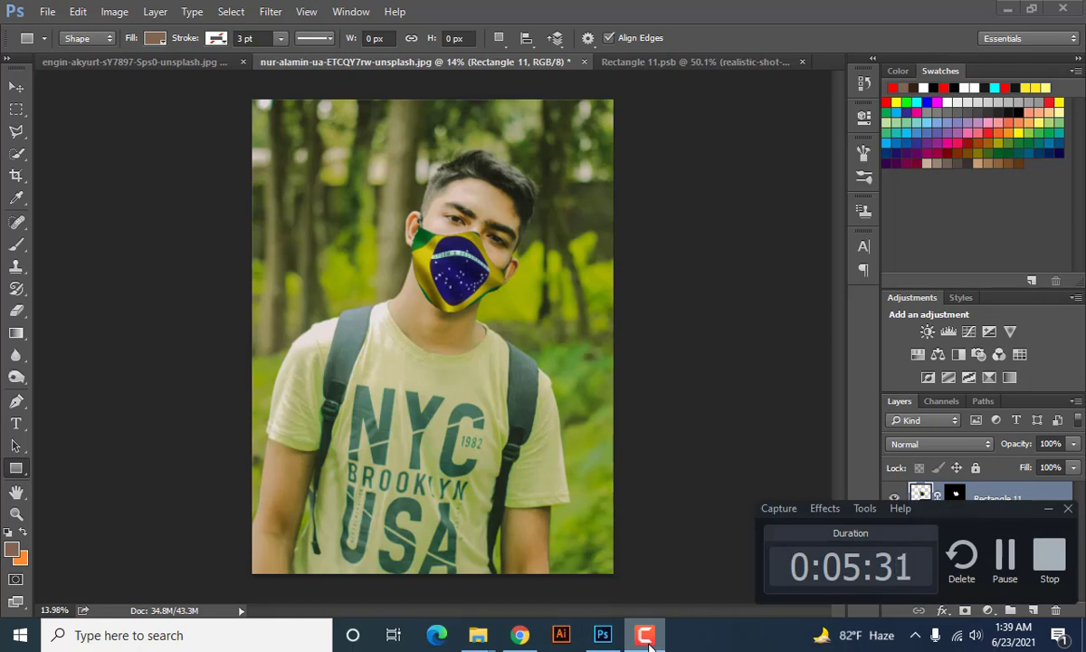
click(645, 635)
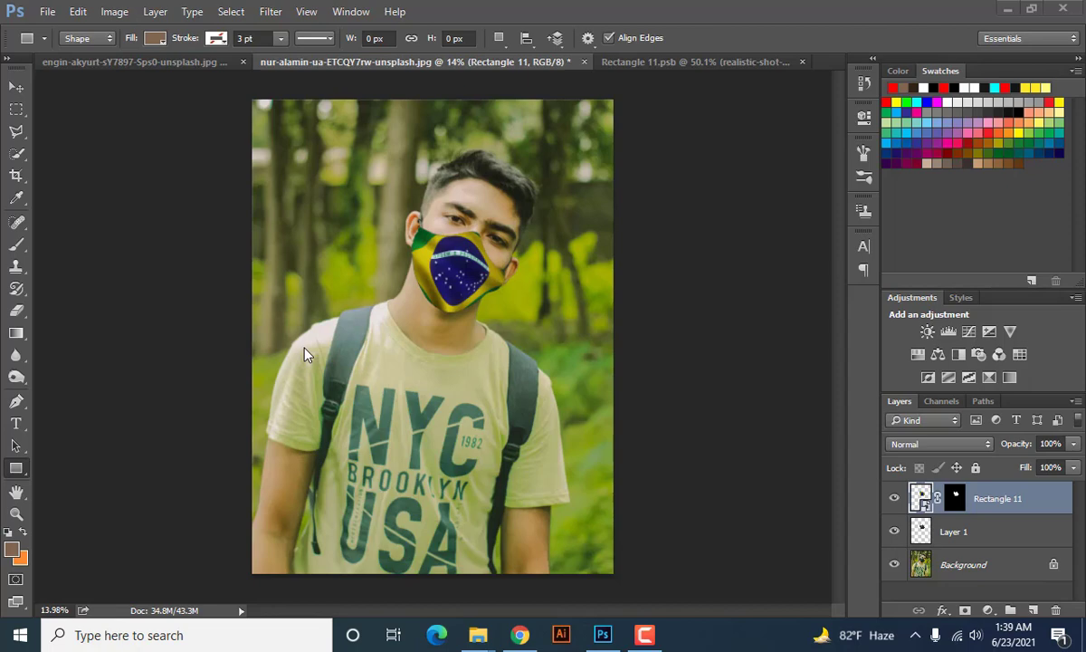
Begin saving the portrait under a new name in the Brazil folder, with JPEG as the file type
click(47, 11)
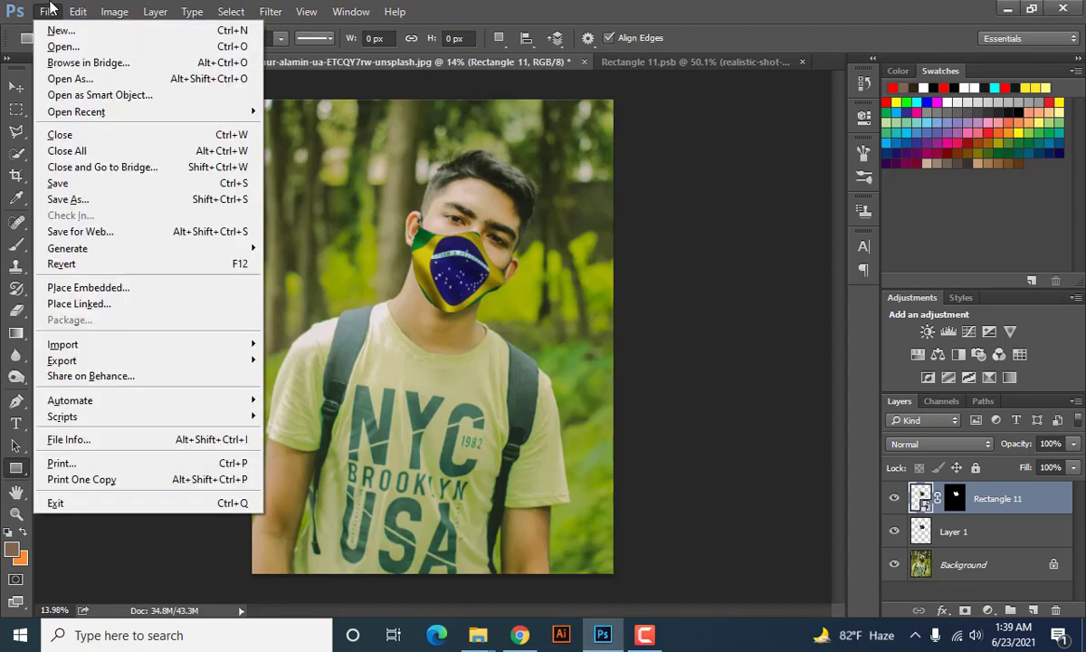
click(79, 199)
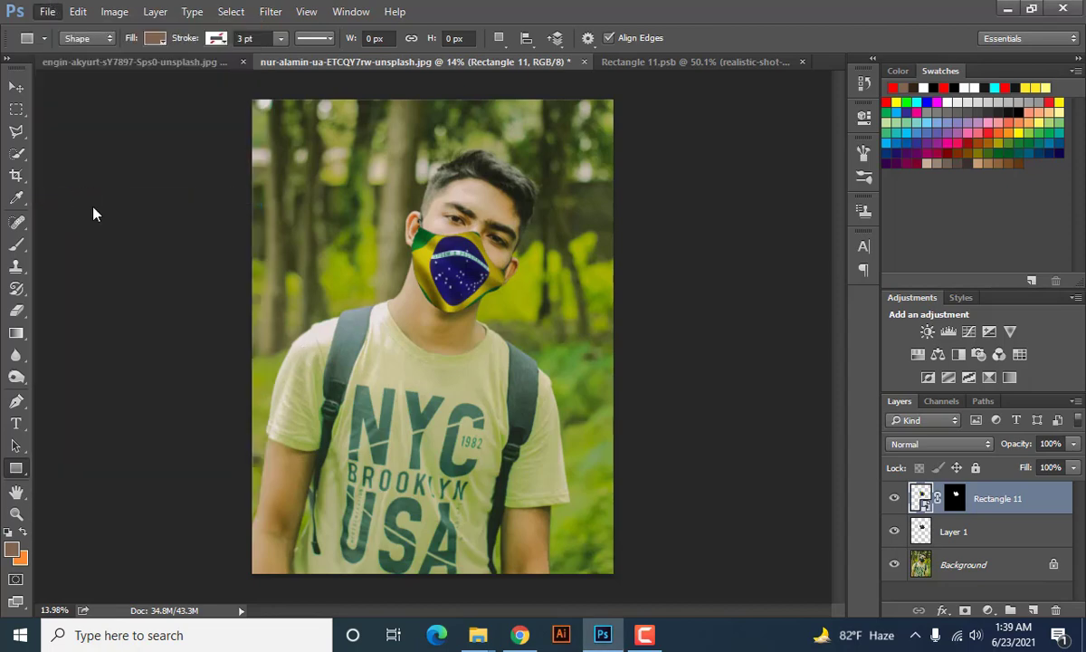
click(287, 350)
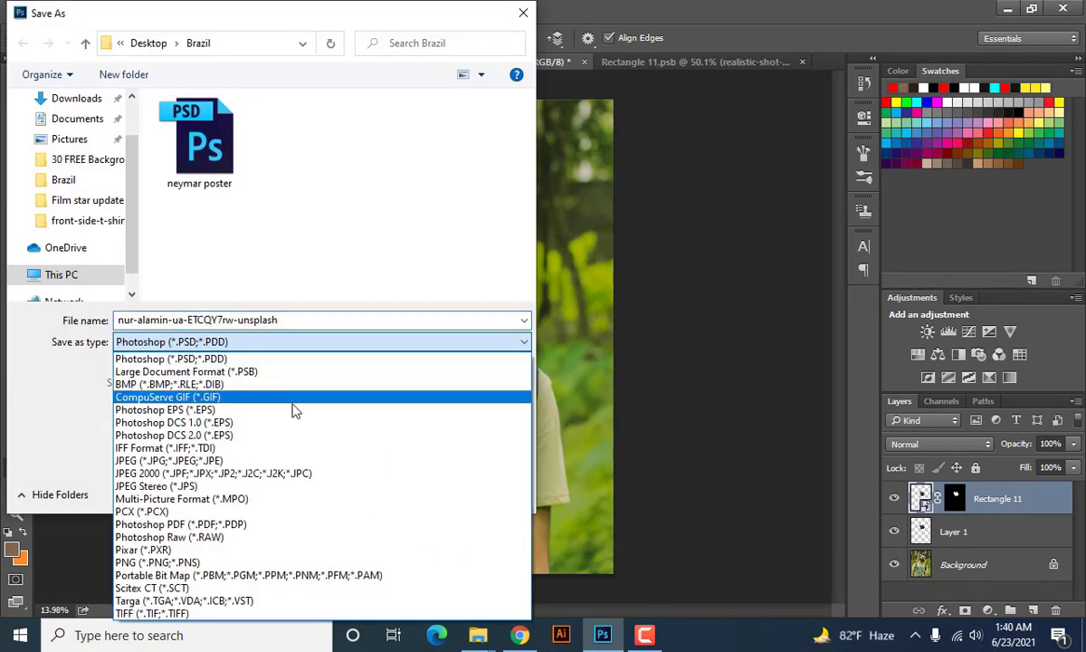
click(293, 460)
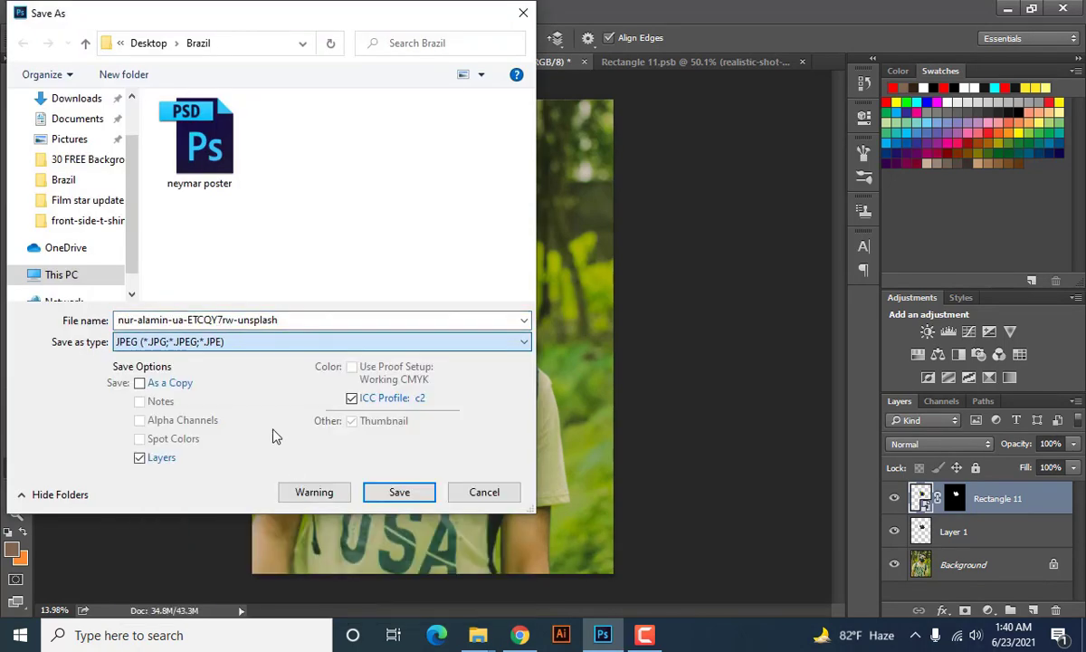
Shorten the JPEG copy's file name by removing the final letter of "unsplash"
double_click(299, 320)
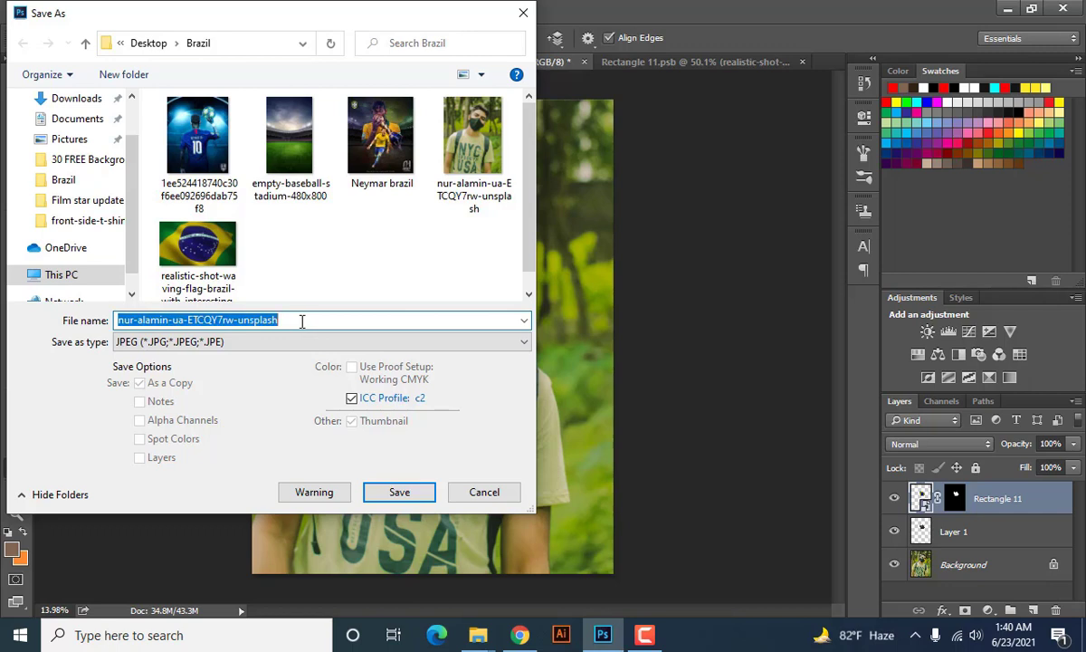
click(302, 320)
key(BackSpace)
key(BackSpace)
key(BackSpace)
key(BackSpace)
key(BackSpace)
key(BackSpace)
key(BackSpace)
key(BackSpace)
key(BackSpace)
key(BackSpace)
key(BackSpace)
key(BackSpace)
key(BackSpace)
key(BackSpace)
key(BackSpace)
key(BackSpace)
key(BackSpace)
key(BackSpace)
key(BackSpace)
key(BackSpace)
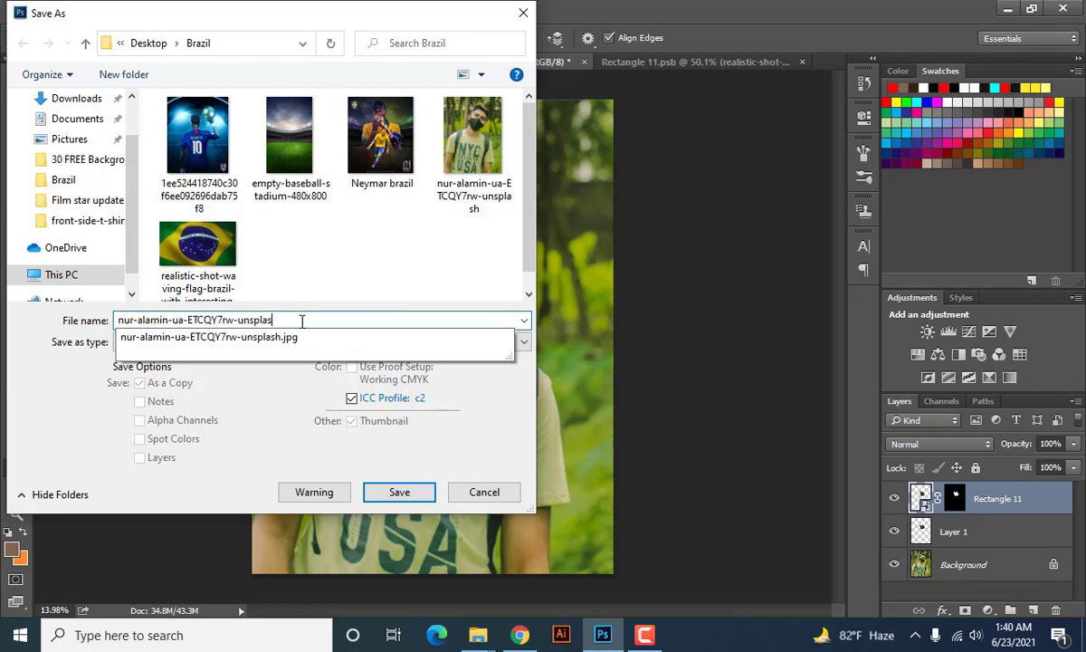
Save the renamed JPEG copy of the portrait at quality 12 (Maximum), keeping the Progressive format with 3 scans
click(400, 492)
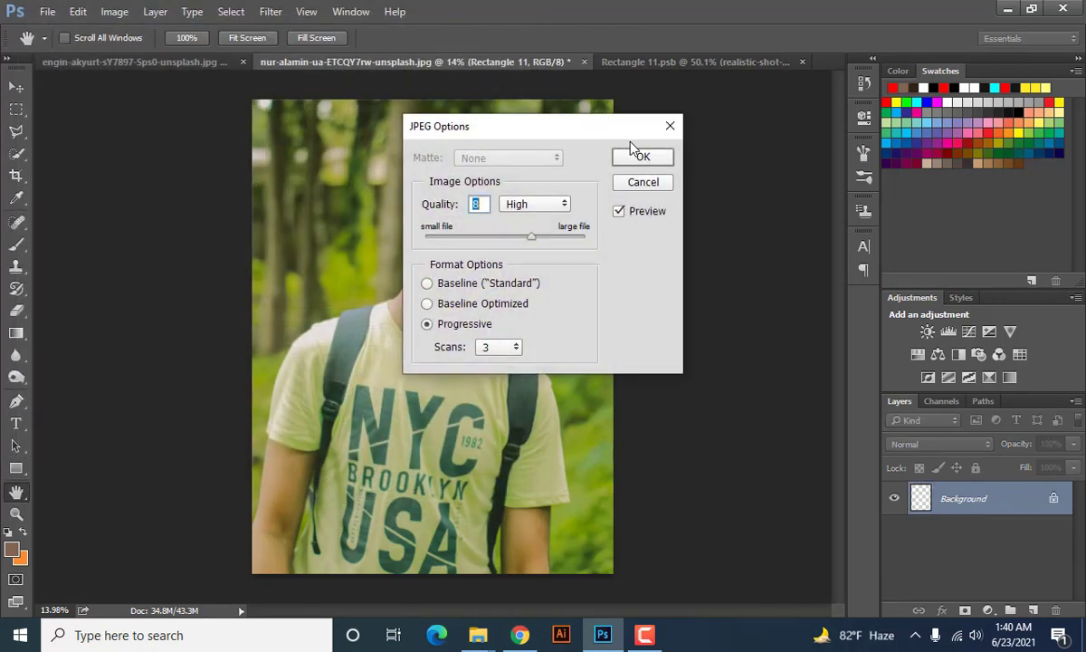
drag(534, 245, 611, 238)
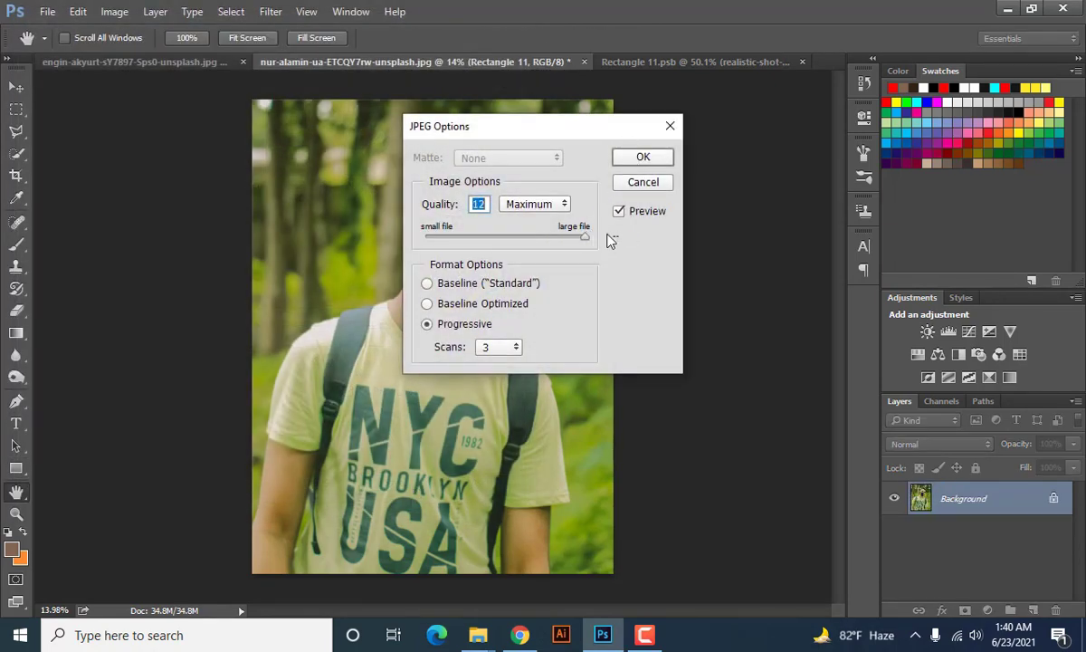
click(652, 158)
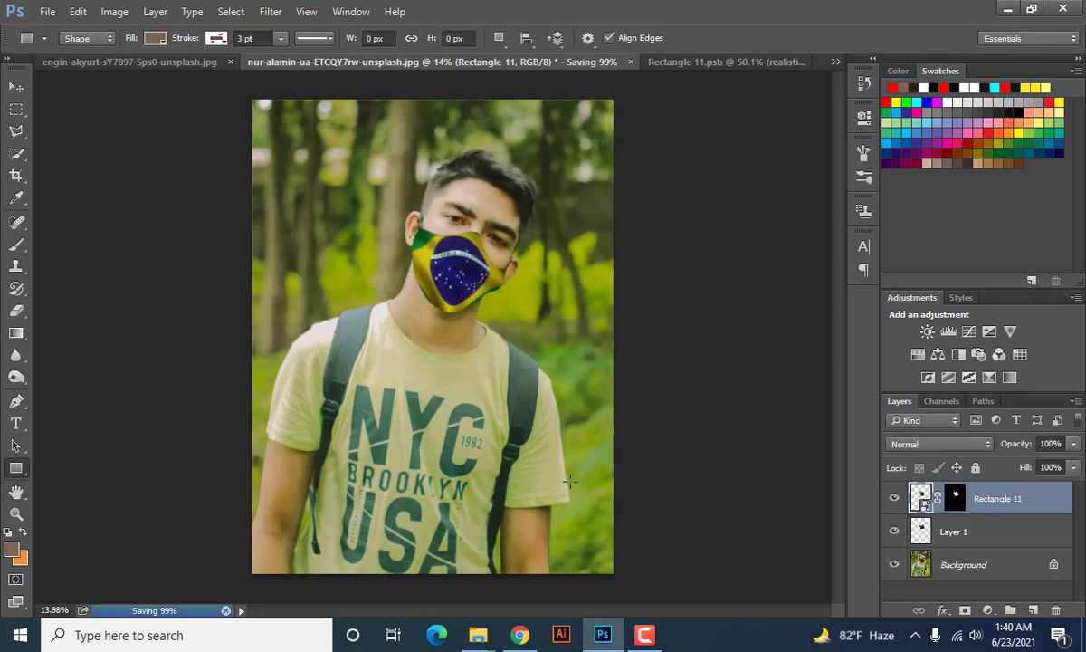
Open the exported JPEG from the Brazil folder in the Photos viewer and compare it back and forth with the original plain-mask portrait
mouse_move(484, 638)
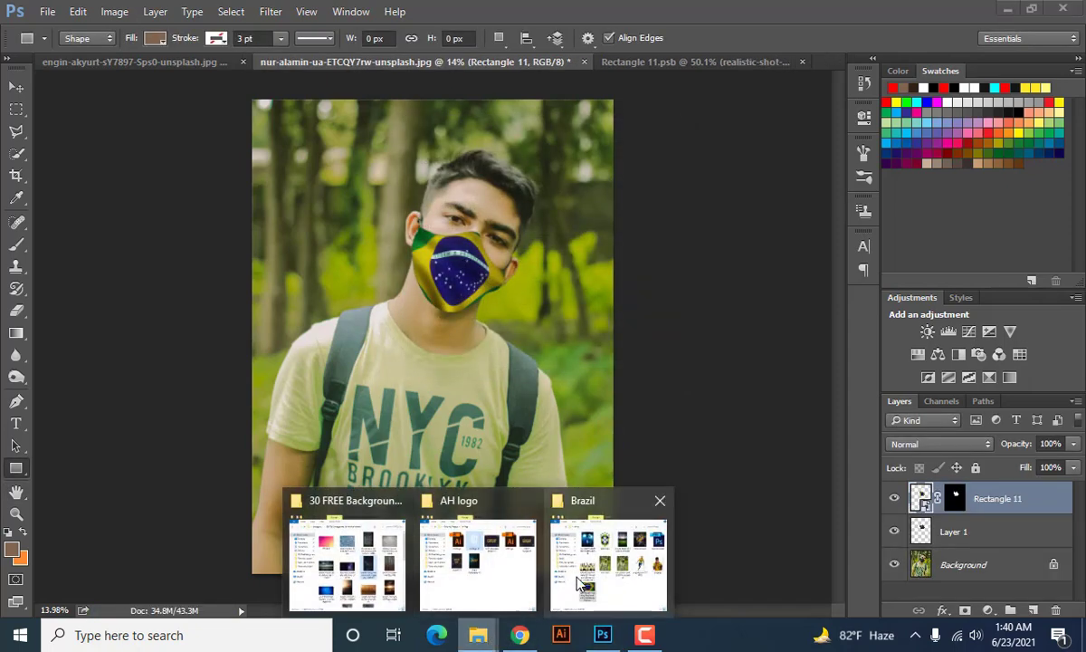
click(548, 536)
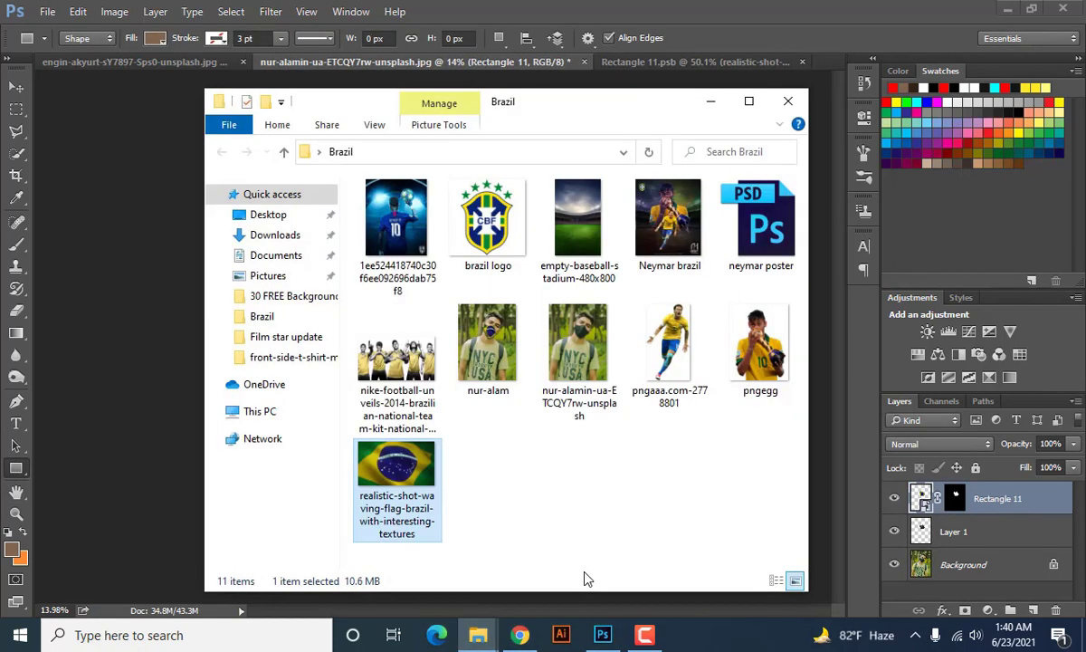
click(487, 360)
double_click(486, 361)
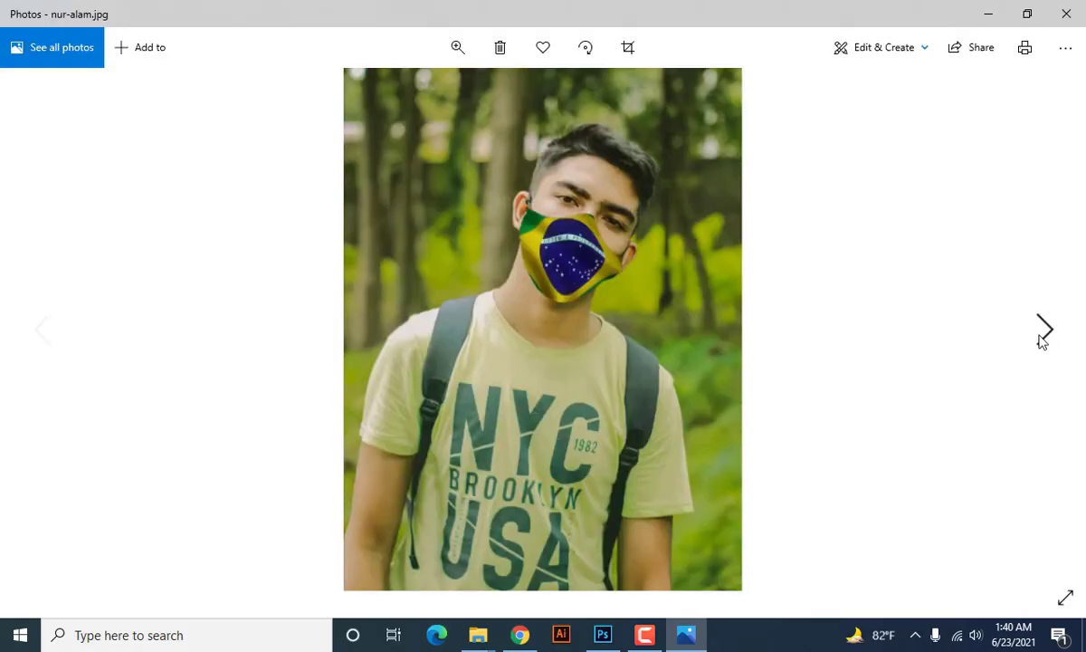
click(1043, 331)
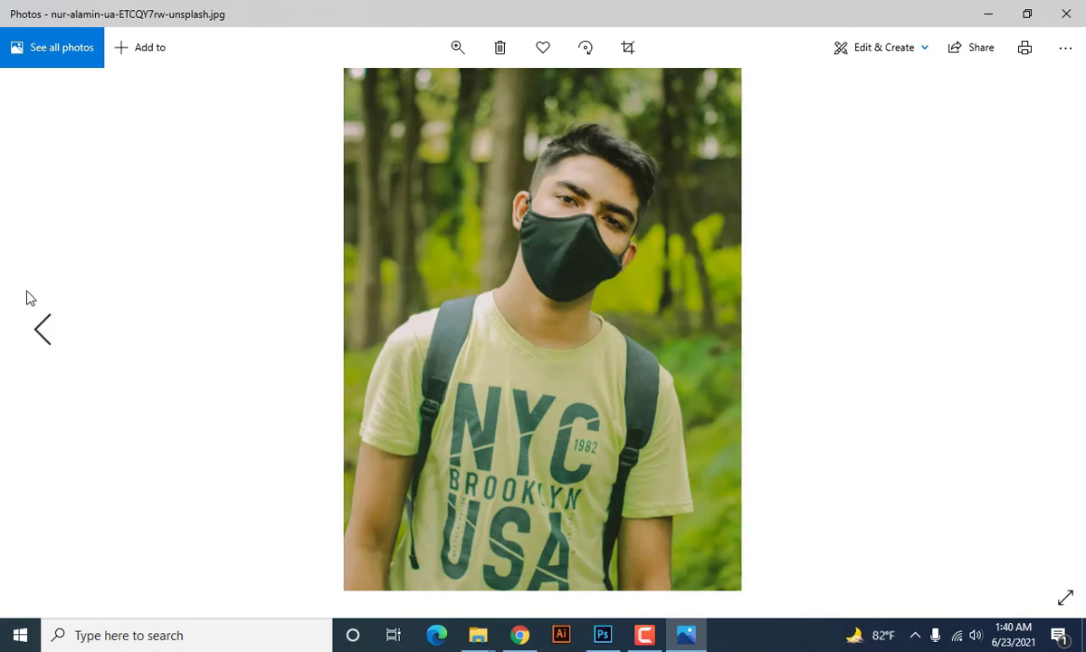
click(42, 326)
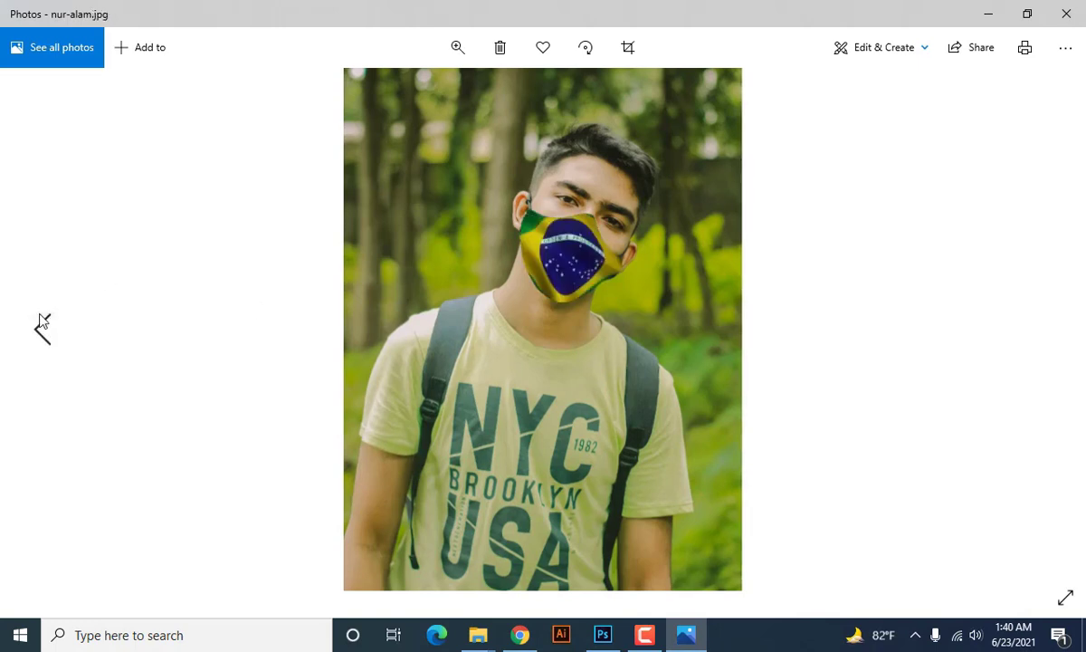
click(1053, 339)
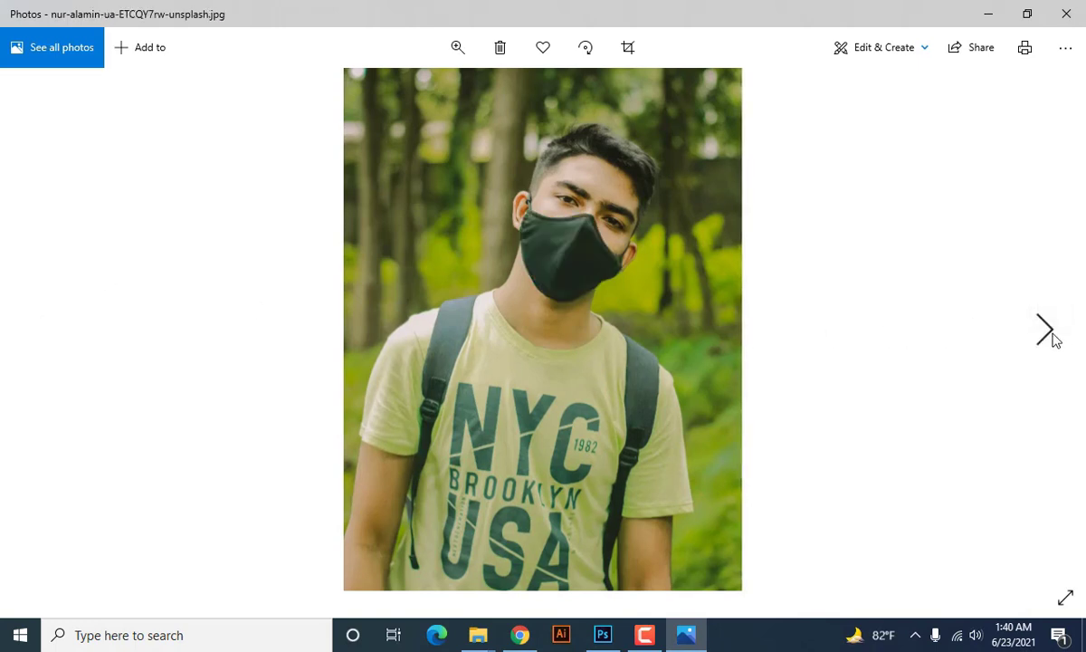
click(45, 331)
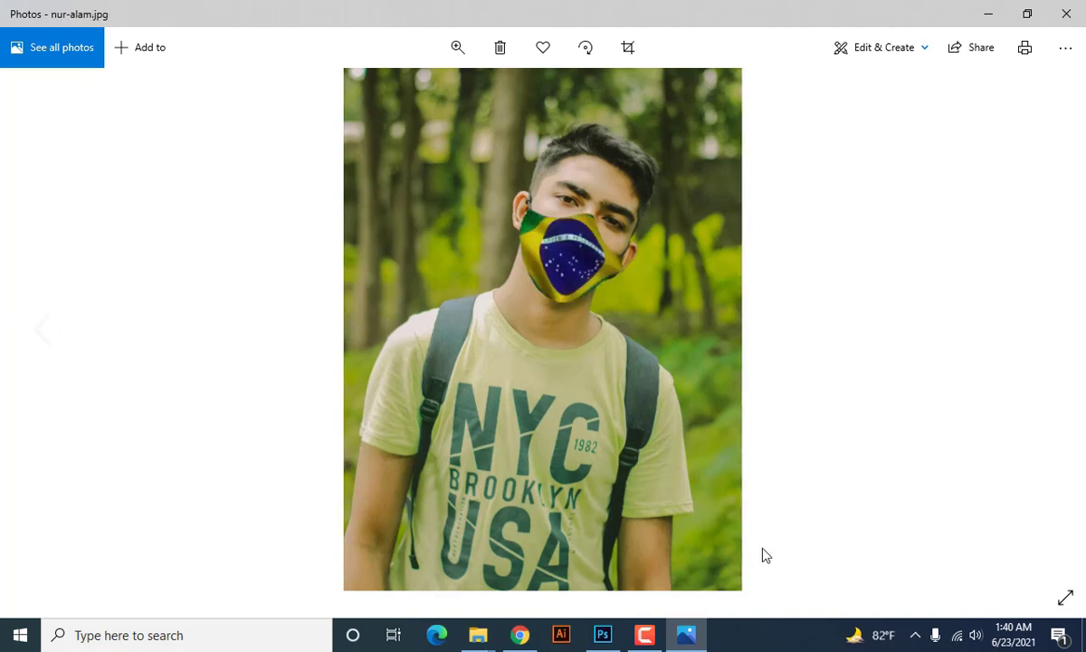
click(644, 634)
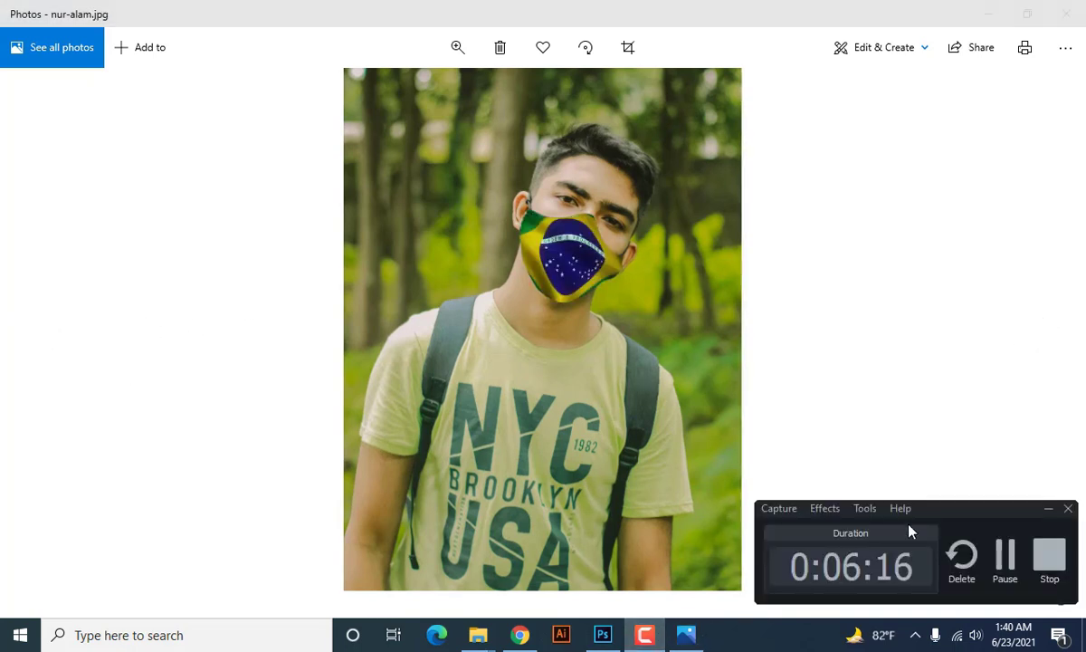
click(1048, 559)
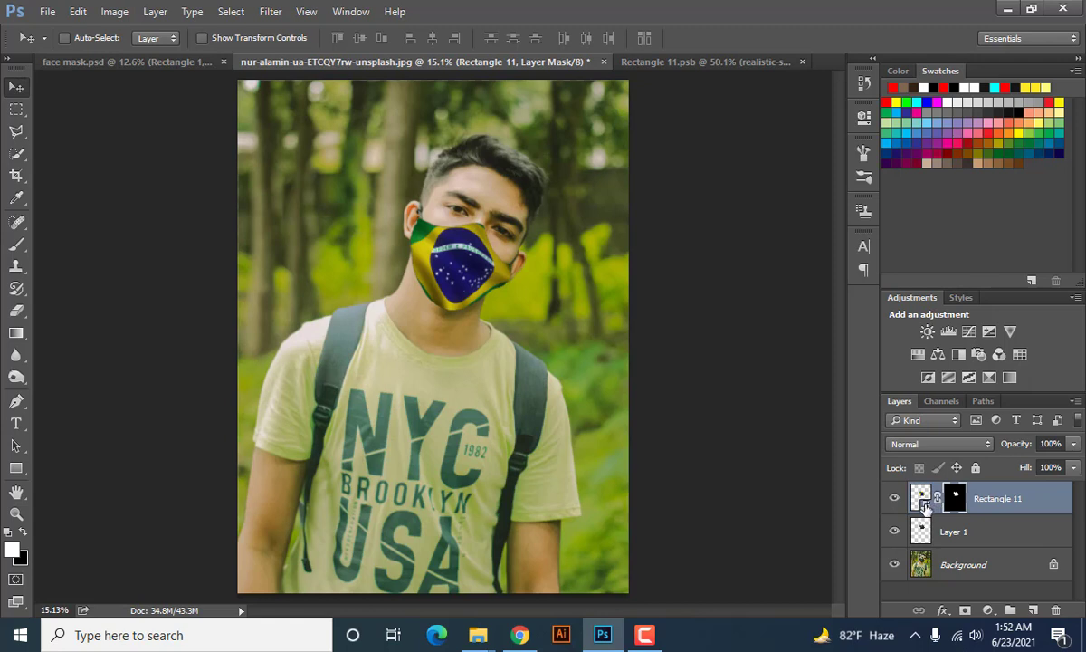
Place the Argentina flag image "arg" from the Brazil folder into the Rectangle 11 smart object, scaled to about 360% to cover the canvas
double_click(923, 505)
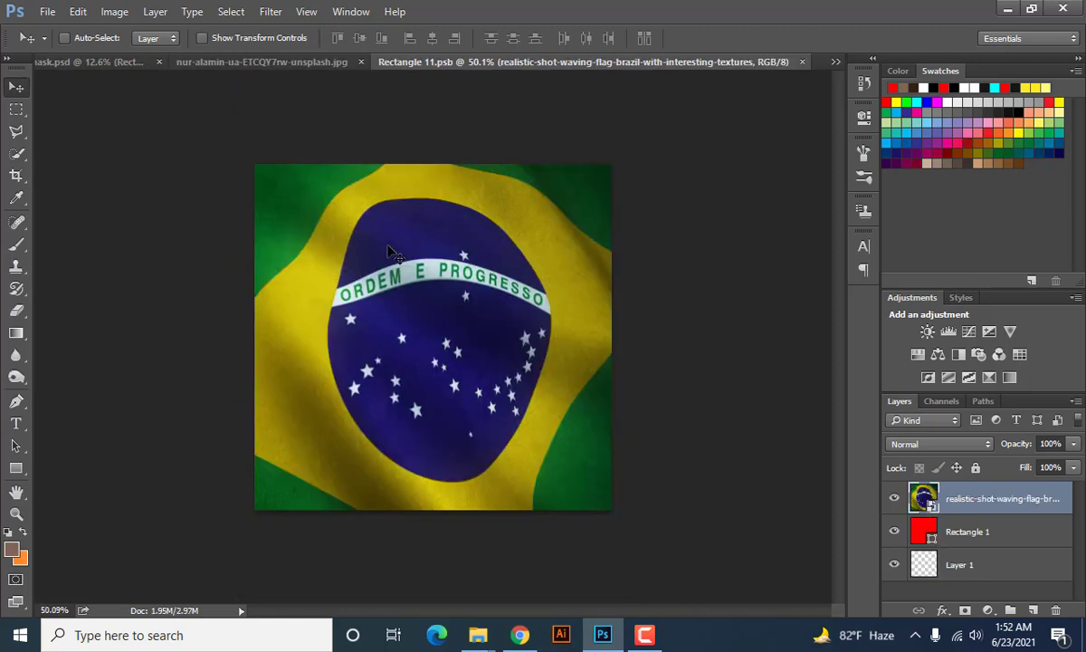
mouse_move(478, 633)
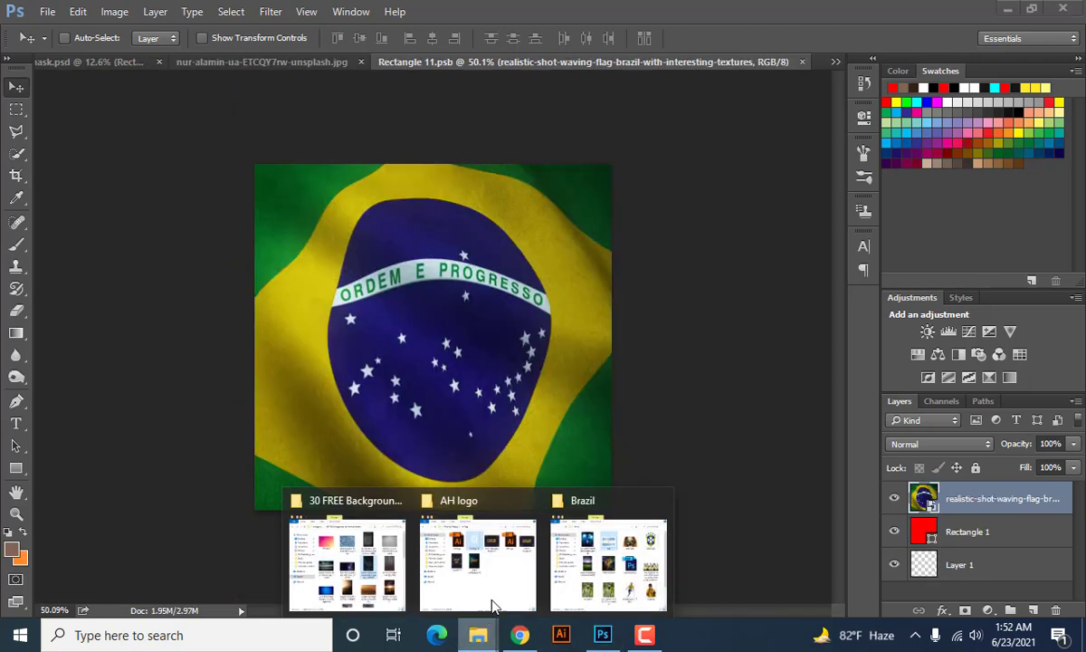
click(599, 560)
drag(610, 241, 433, 309)
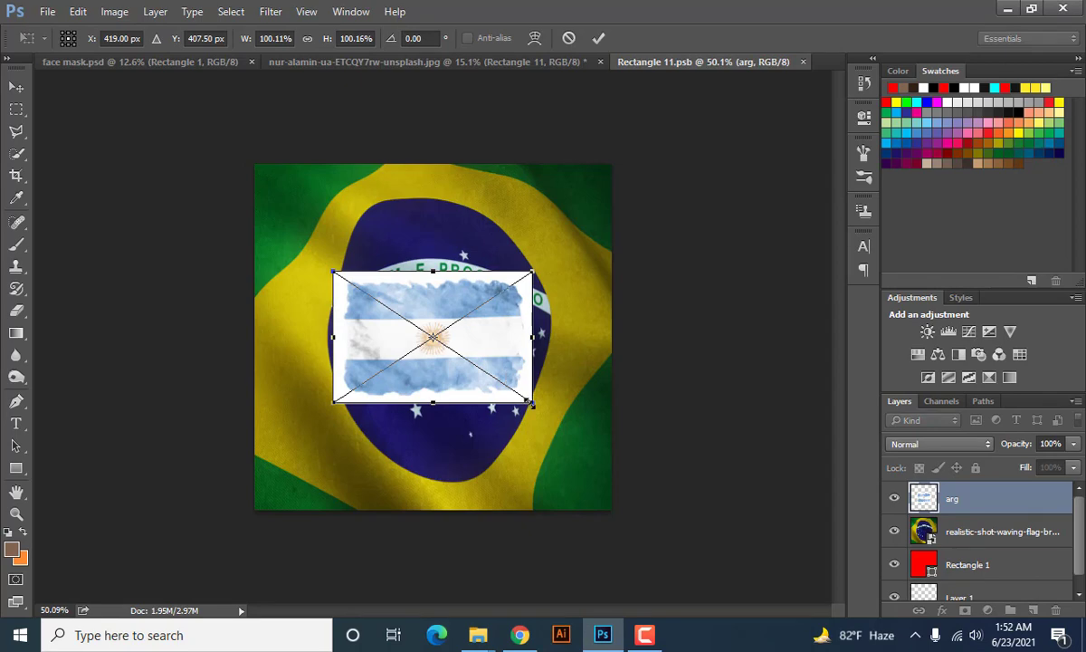
drag(532, 404, 775, 605)
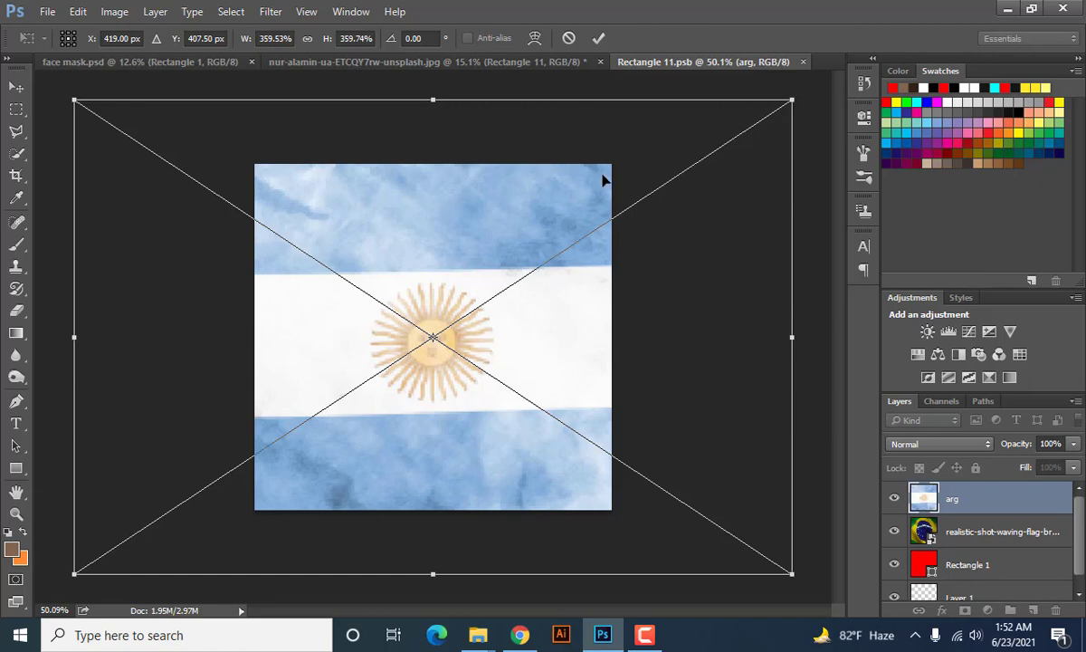
click(598, 38)
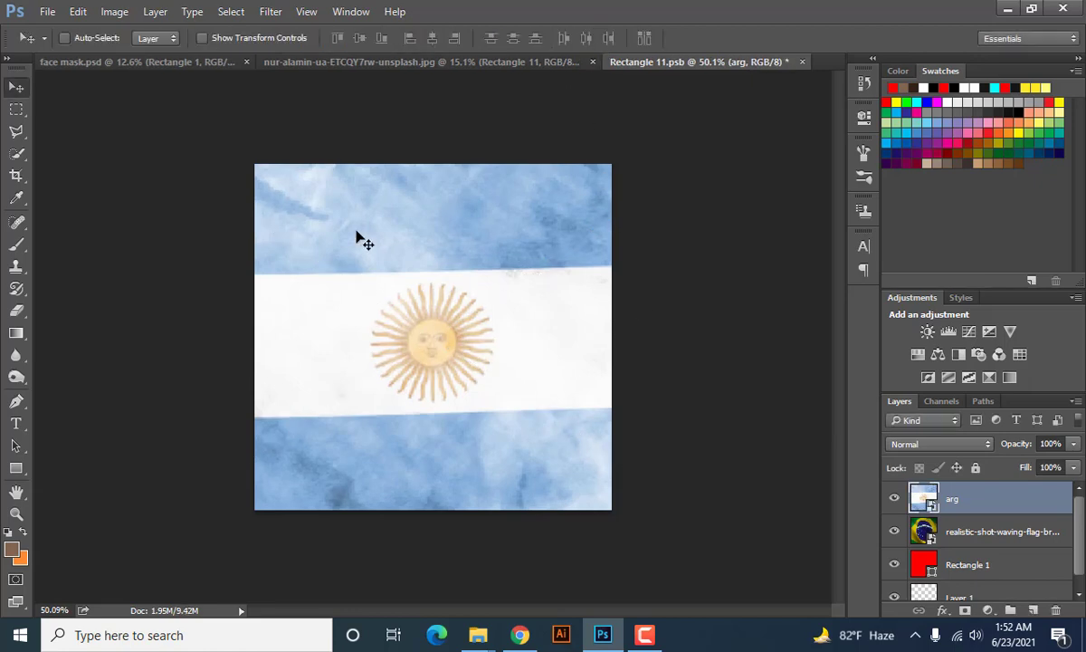
Save the smart object contents with the Argentina flag and return to the portrait document
click(47, 12)
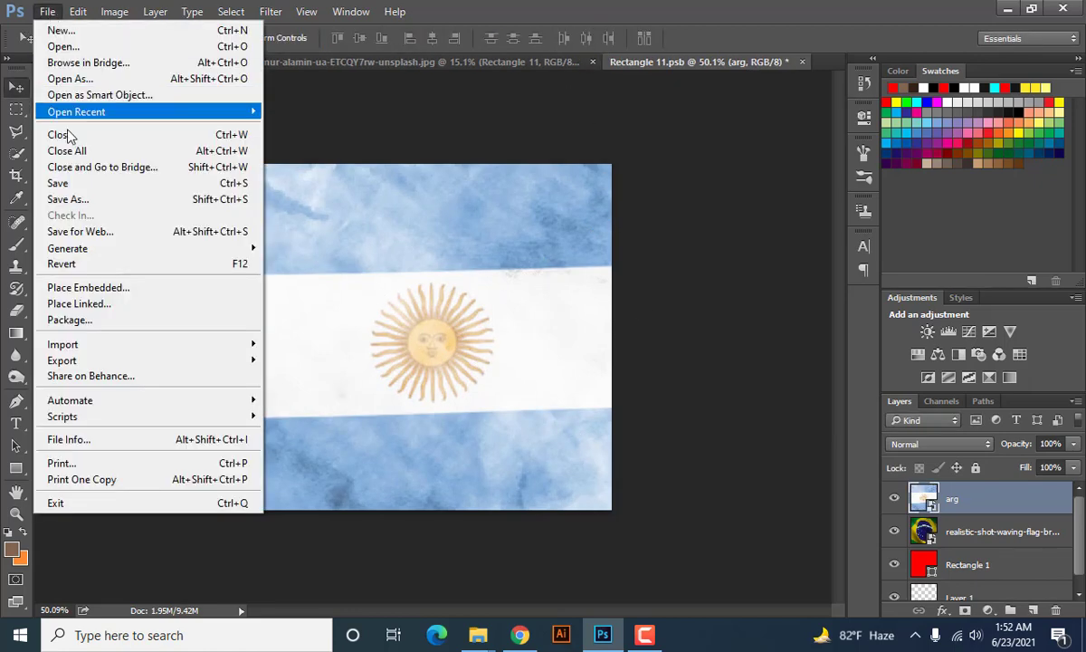
click(75, 185)
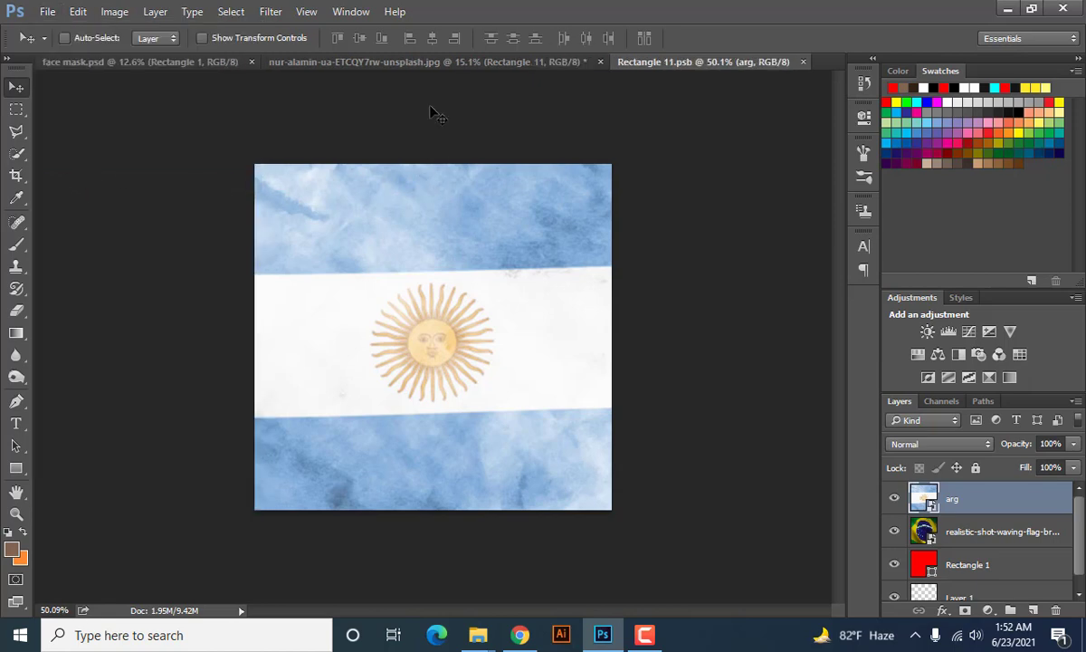
click(436, 63)
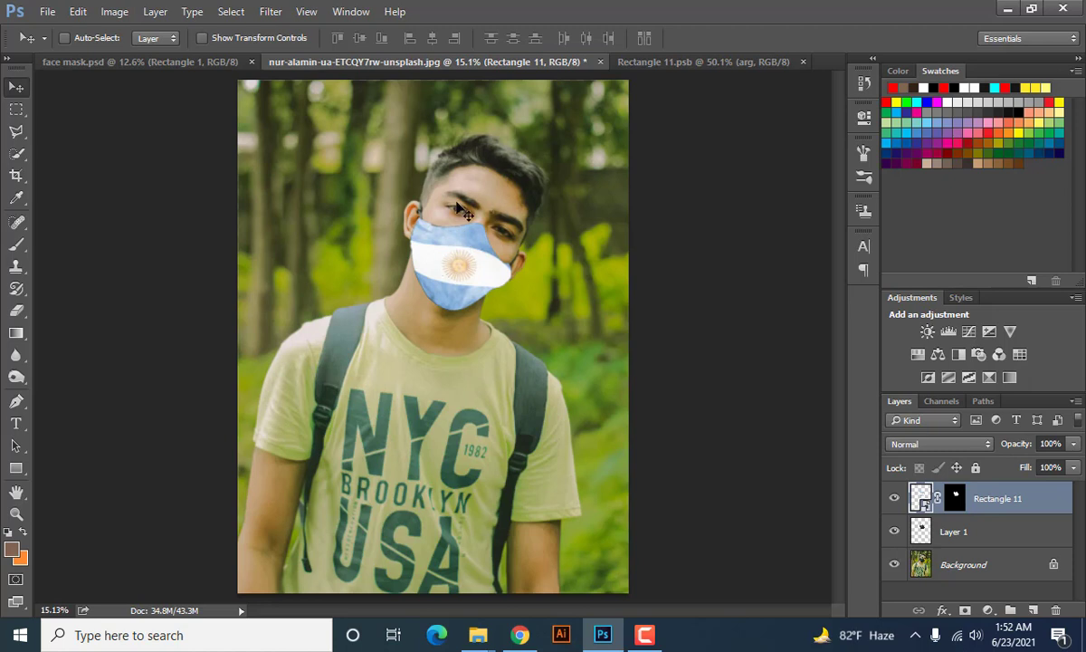
Hide the arg layer in Rectangle 11.psb to restore the Brazilian flag, save the smart object, and return to the portrait
click(672, 63)
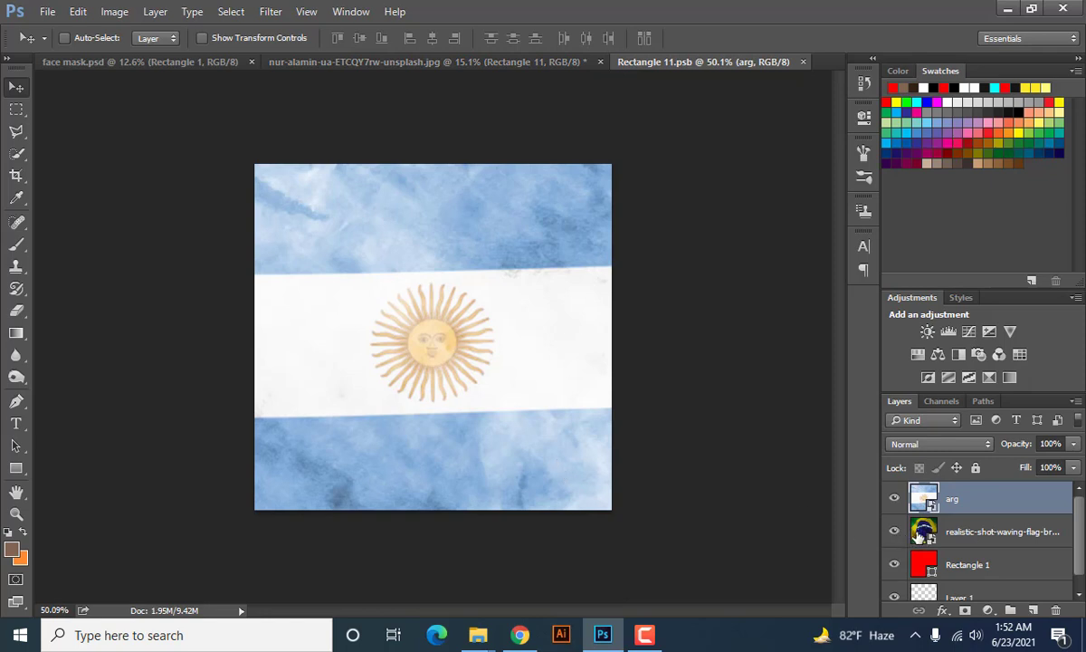
click(894, 500)
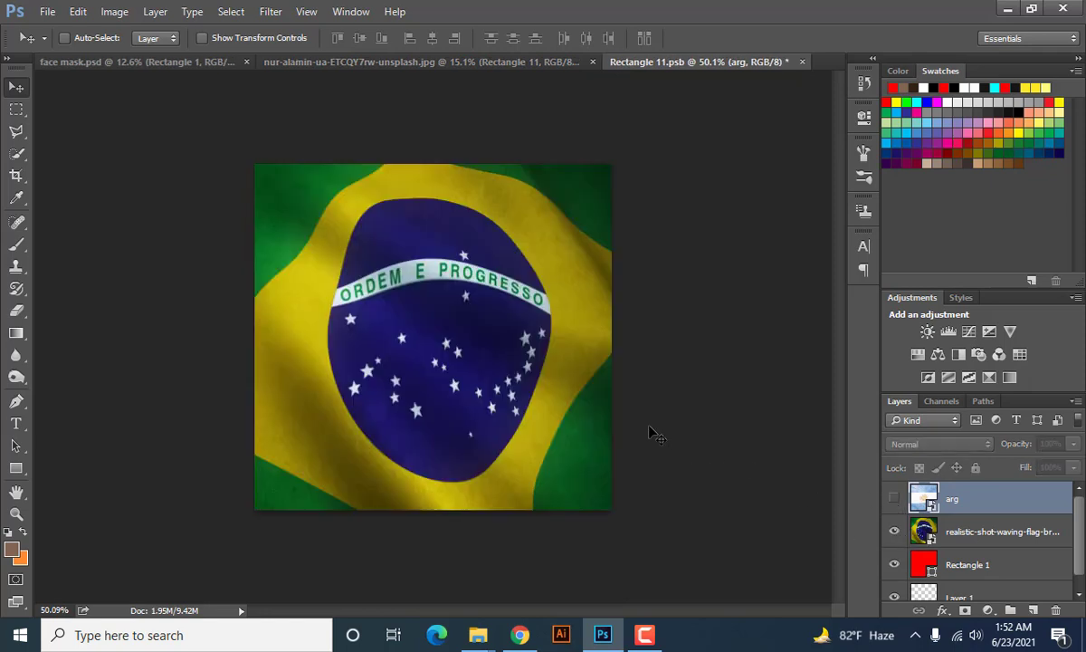
key(ctrl+s)
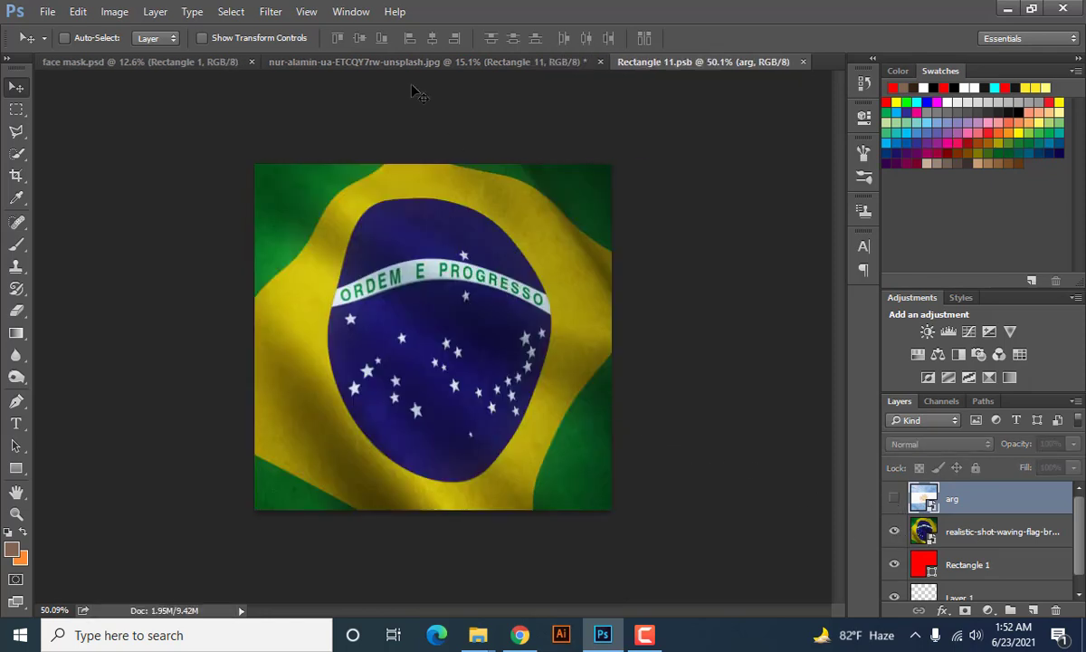
click(48, 11)
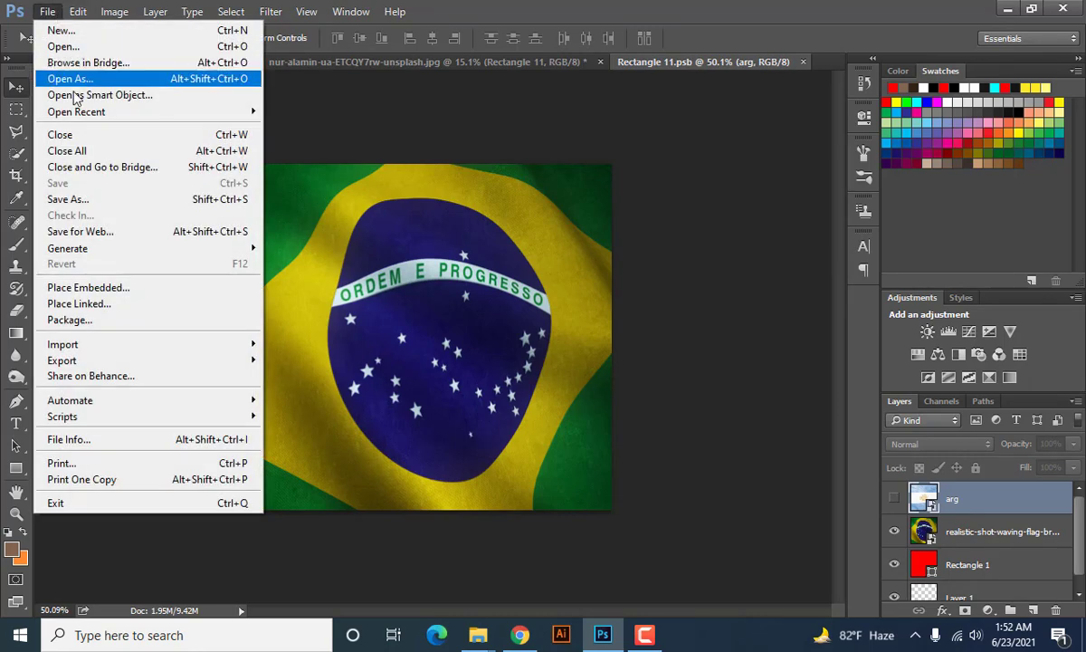
click(481, 127)
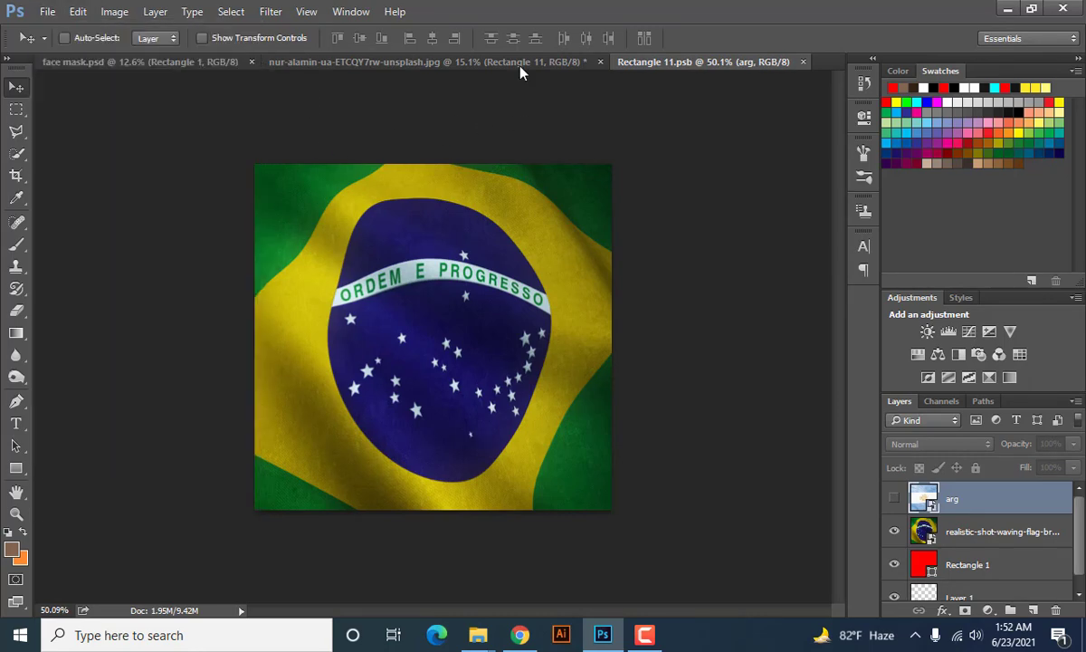
click(486, 62)
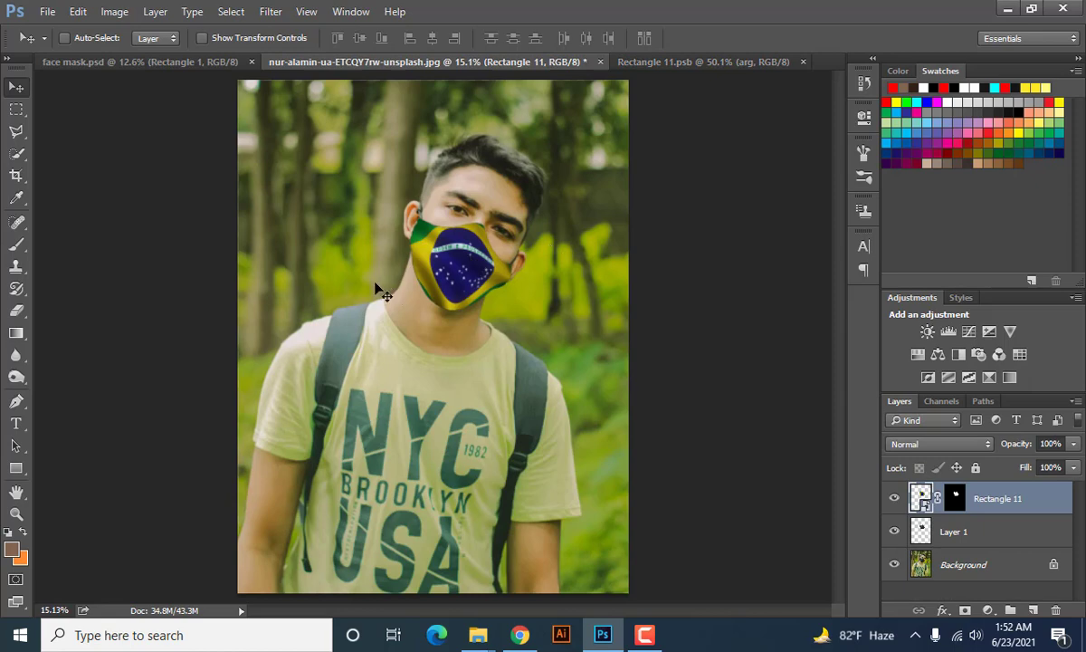
click(47, 12)
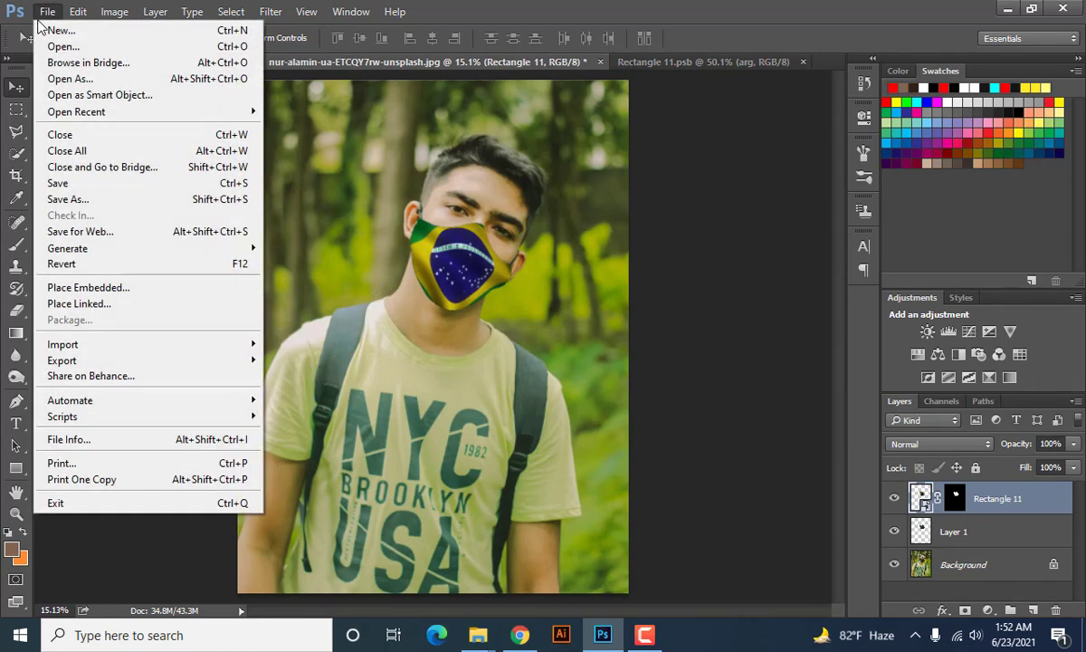
click(63, 201)
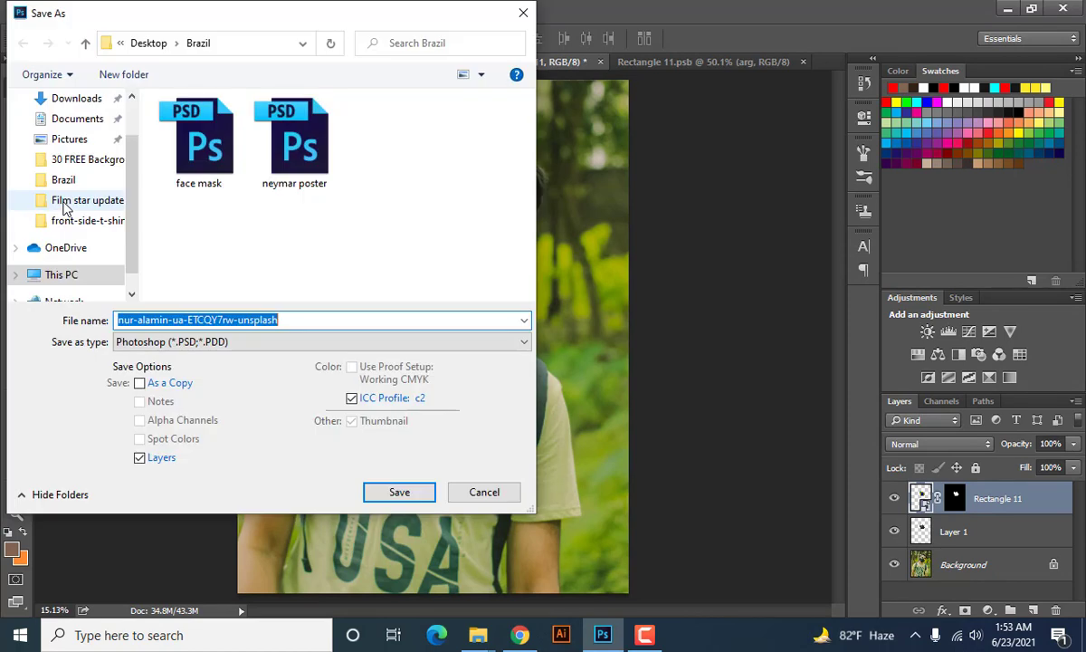
click(245, 343)
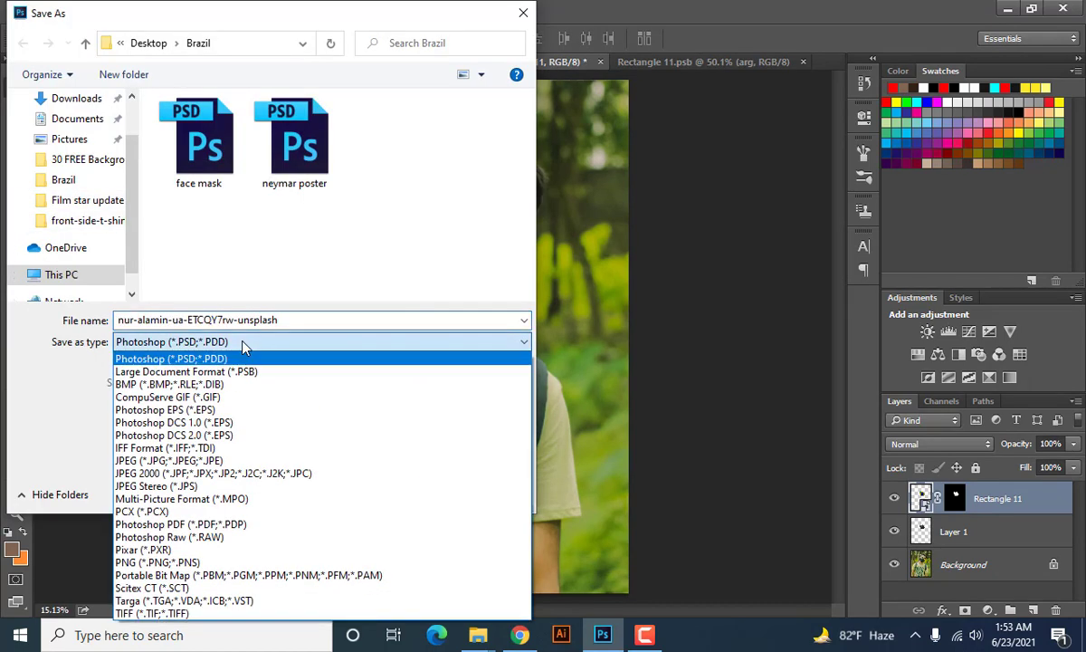
click(199, 459)
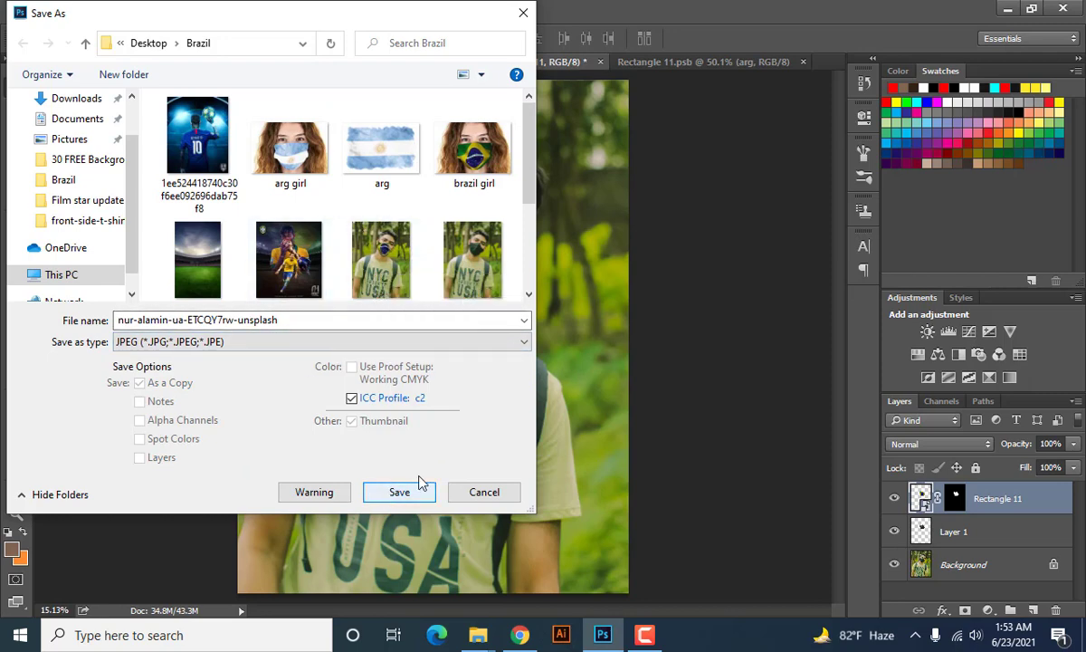
click(471, 493)
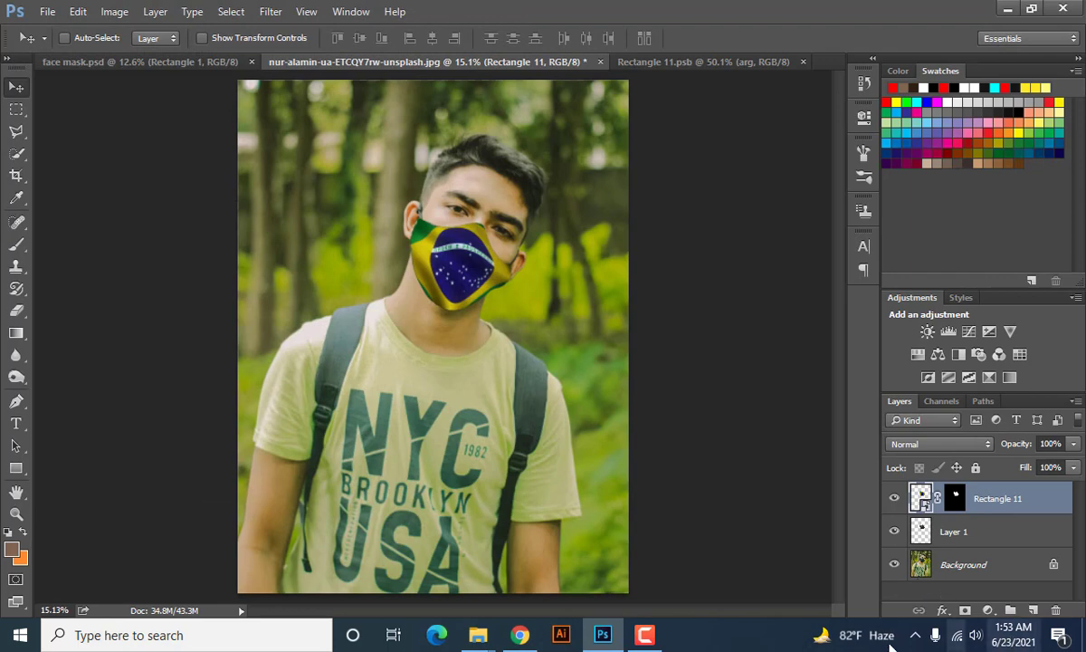
click(644, 634)
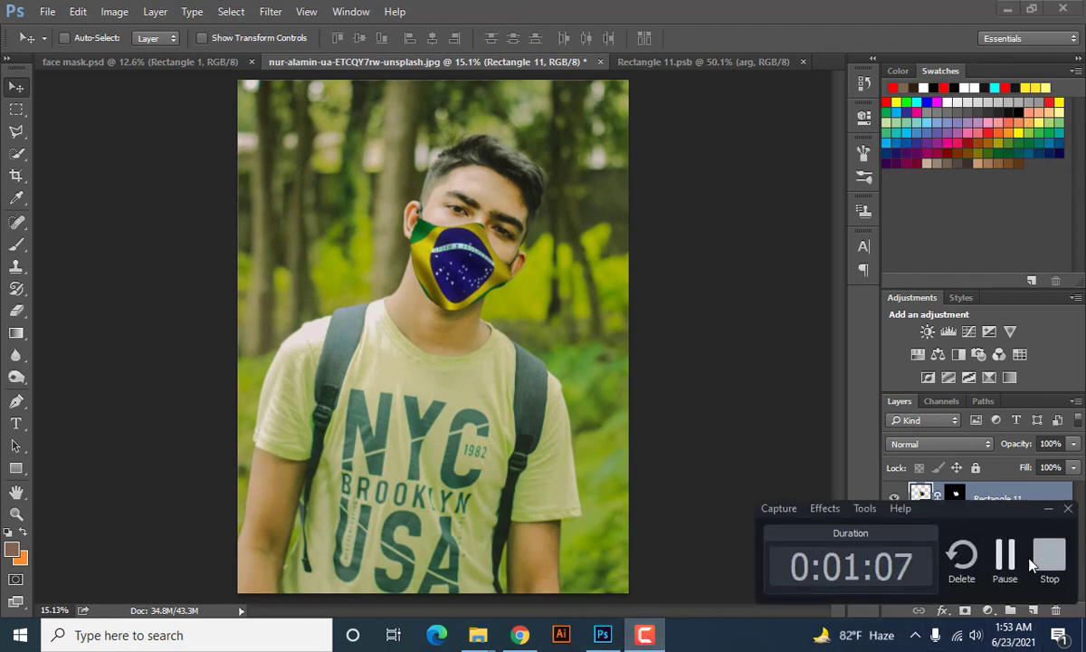